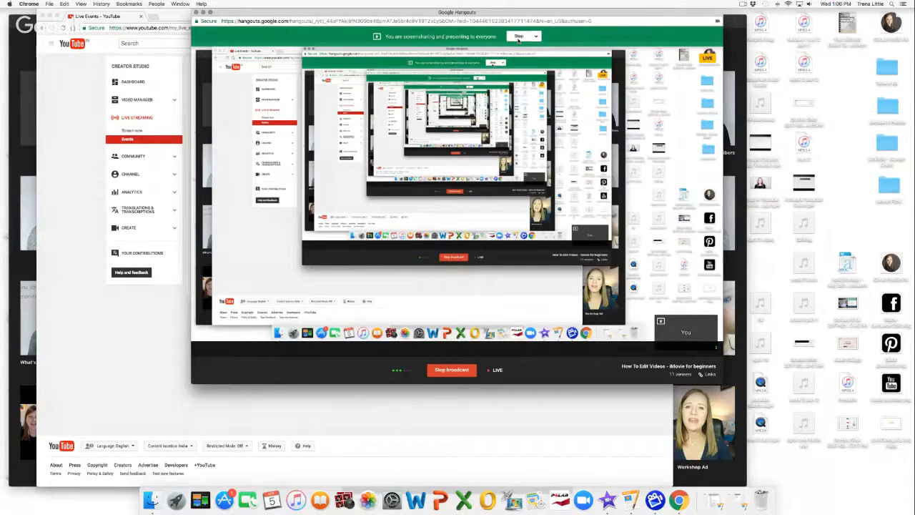
Step: Bring the iMovie window in front of the live Hangouts screen broadcast
click(733, 477)
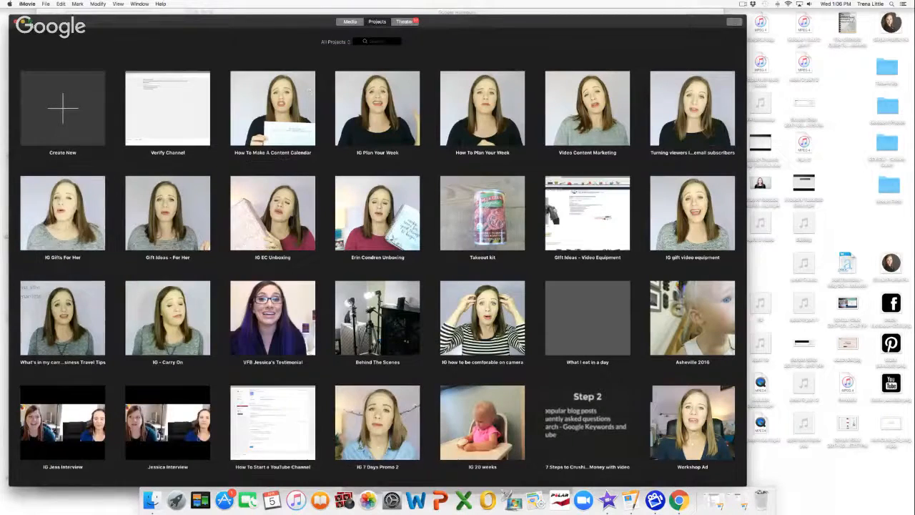
Step: Make iMovie full screen, create a new Movie project 'My Movie', and open Import Media
click(30, 21)
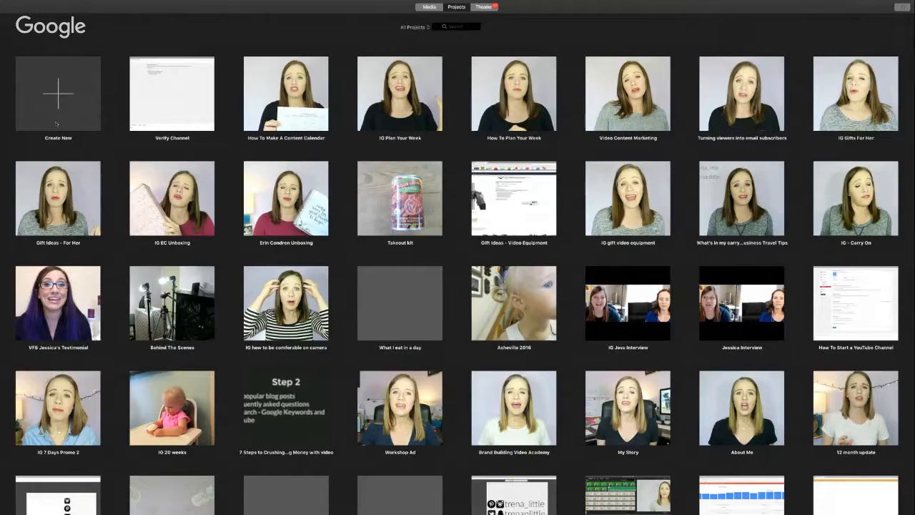
click(60, 99)
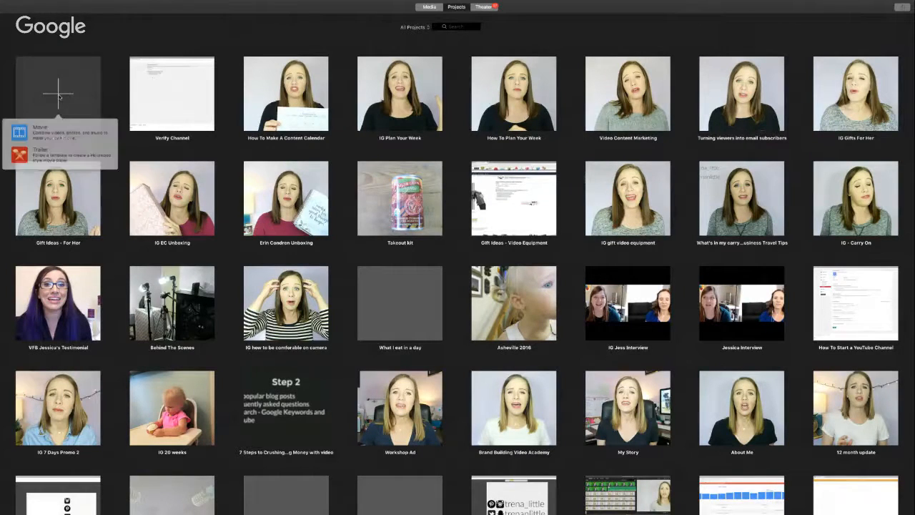
click(60, 132)
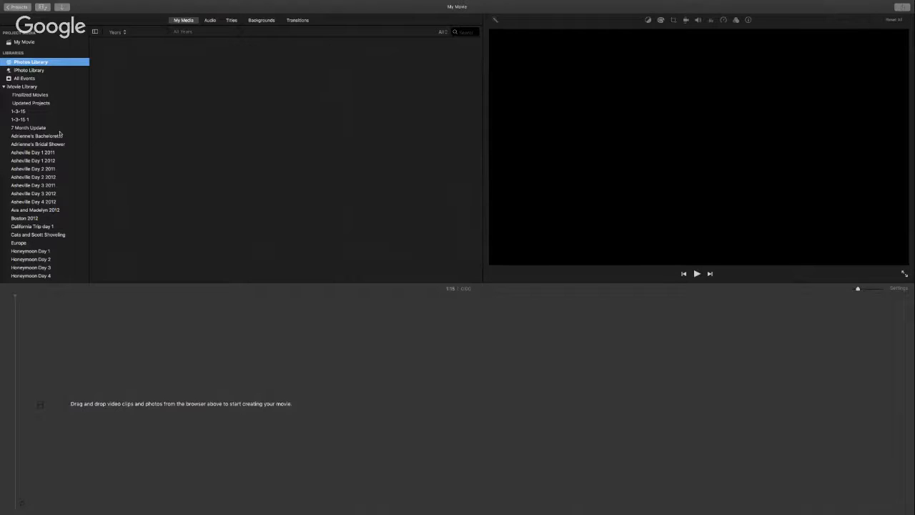
scroll(58, 128, down, 1)
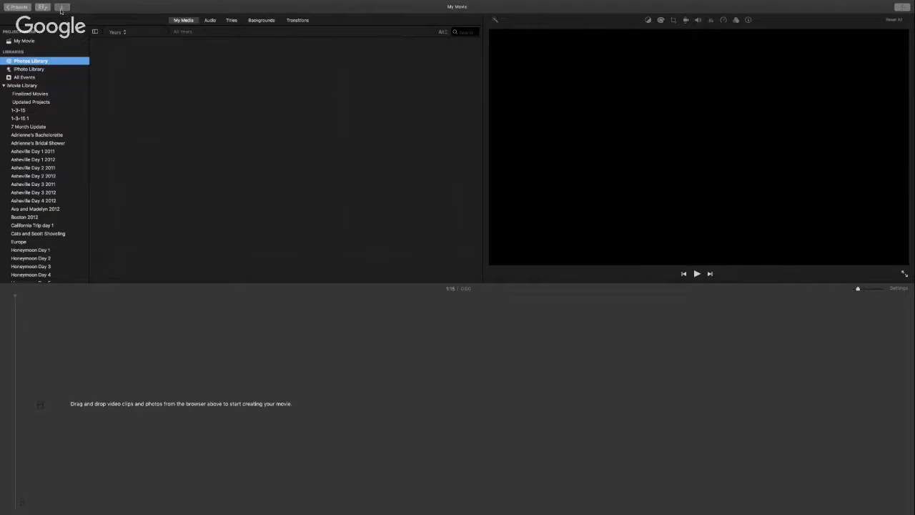
click(62, 8)
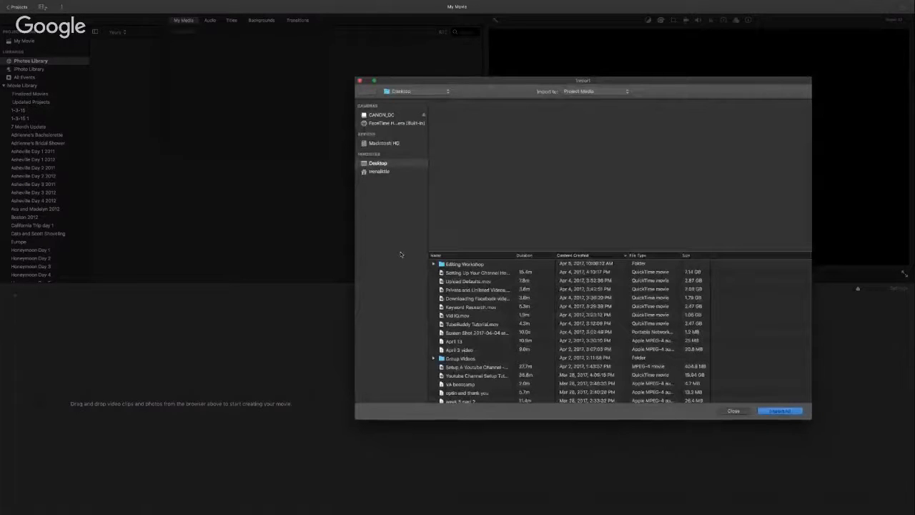
Step: Import April 11 and MVI_8386.MP4 together from the Editing Workshop folder
click(434, 264)
click(459, 274)
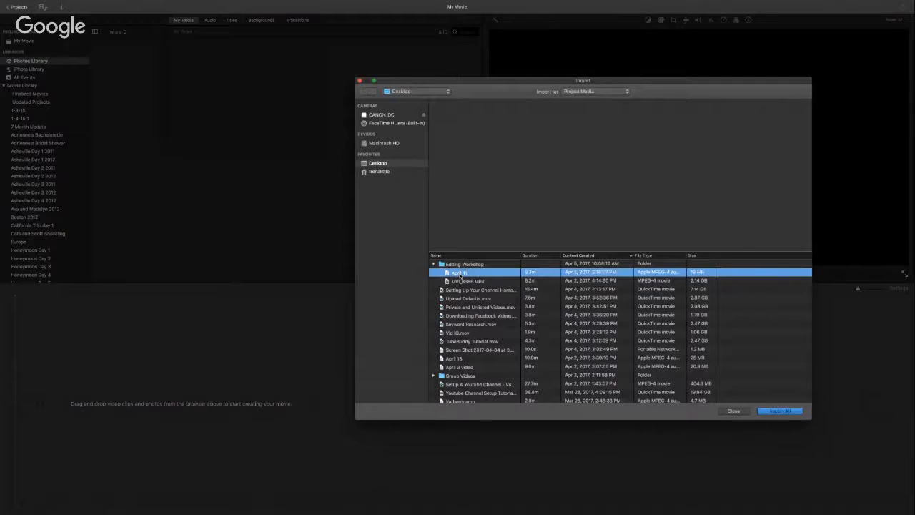
shift+click(464, 282)
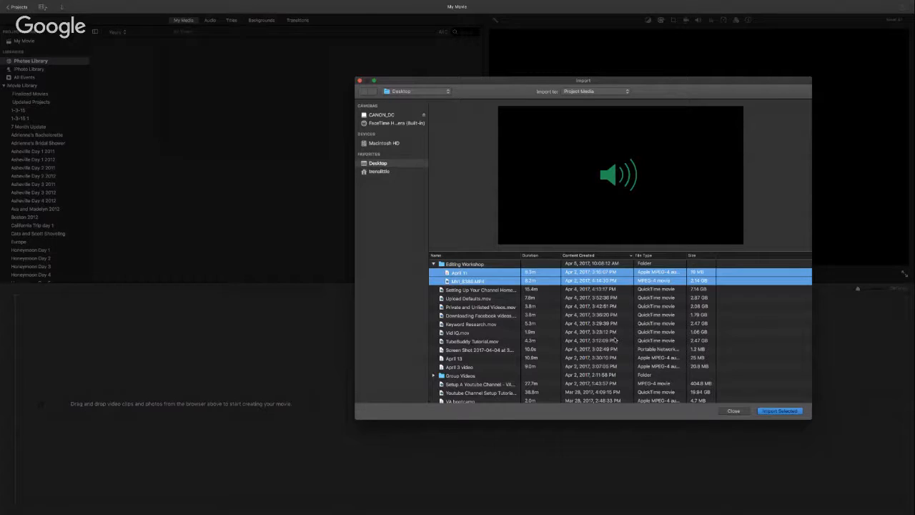
click(780, 411)
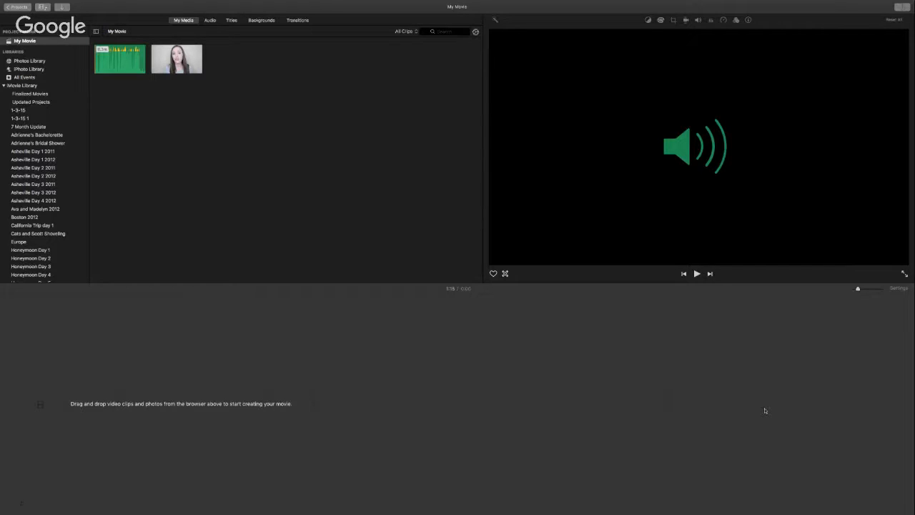
Step: Drop the speaker video at the start of the timeline and zoom the timeline in
click(765, 411)
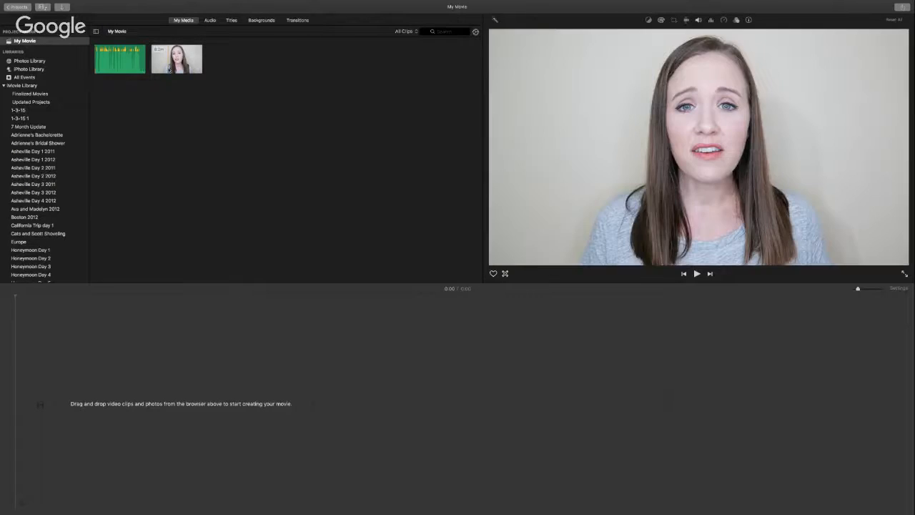
drag(171, 61, 91, 404)
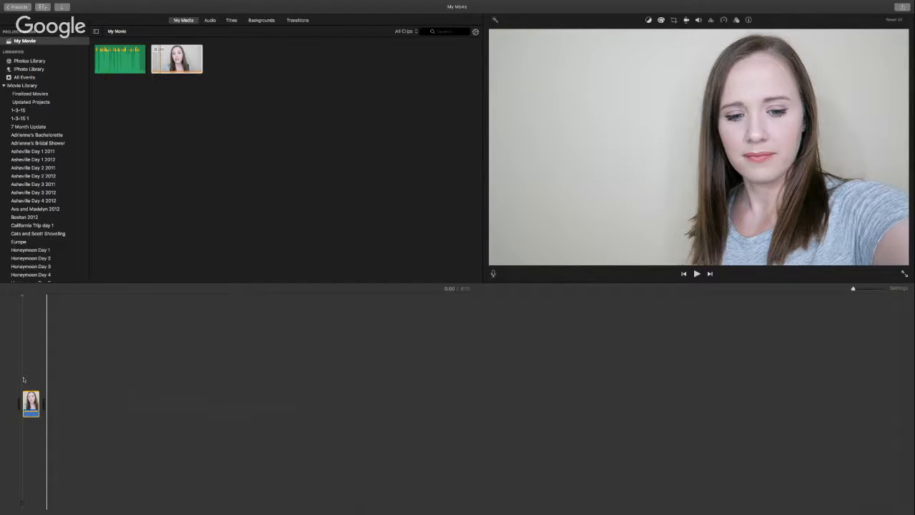
key(super+plus)
key(super+plus)
key(super+plus)
key(super+plus)
key(super+plus)
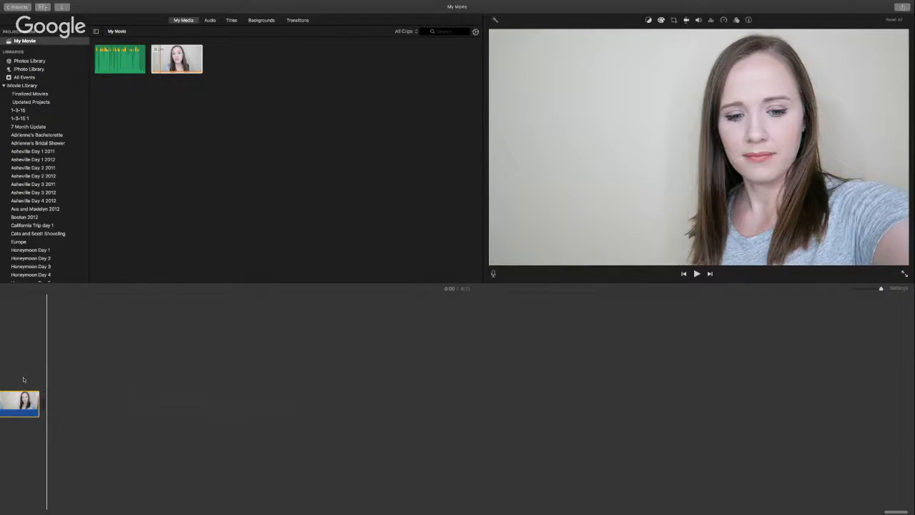
scroll(24, 380, left, 20)
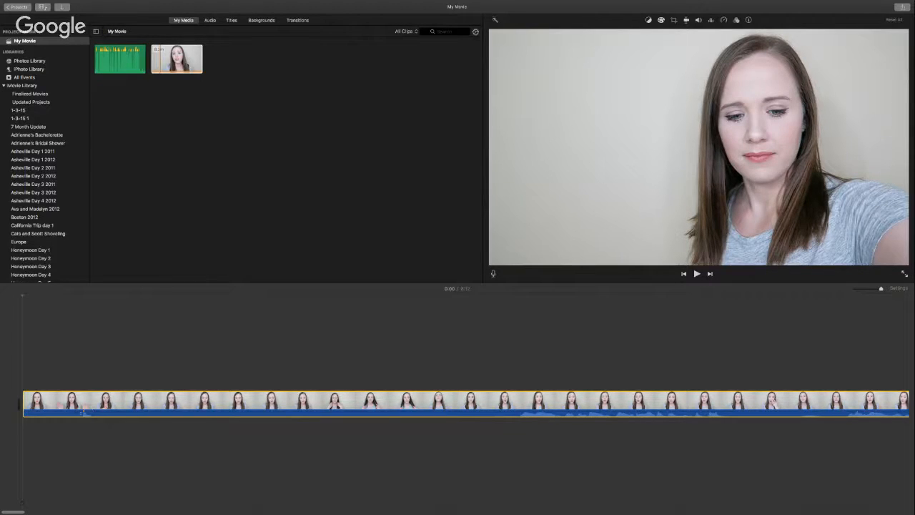
click(113, 60)
Step: Put April 11 under the video, split and delete its opening, and slide the rest to the start
drag(113, 49, 76, 456)
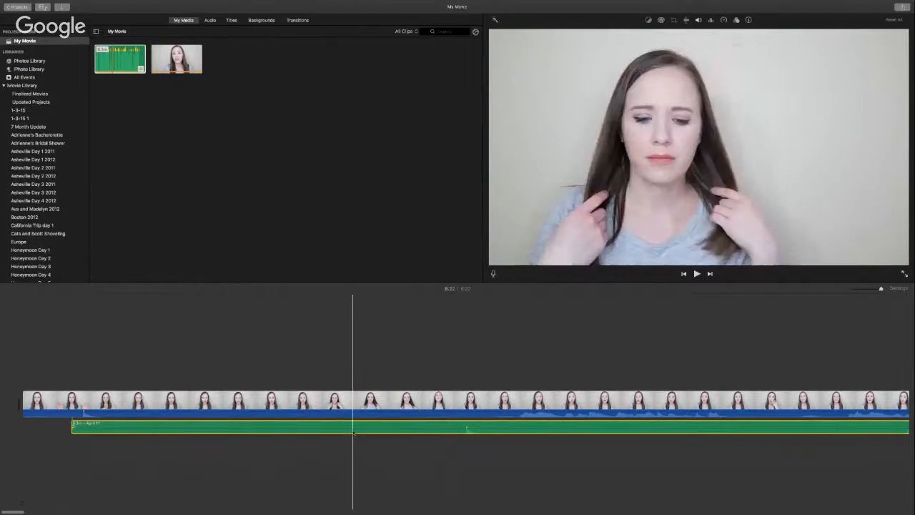
click(454, 427)
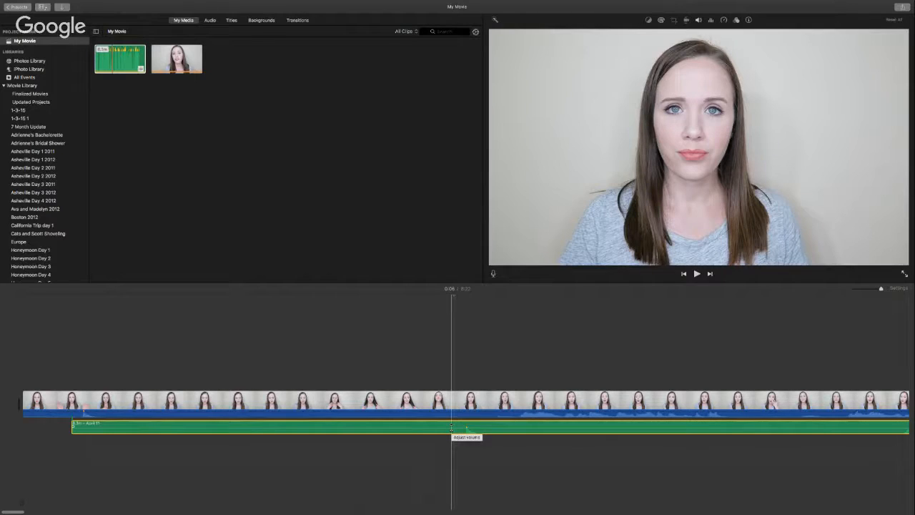
key(super+b)
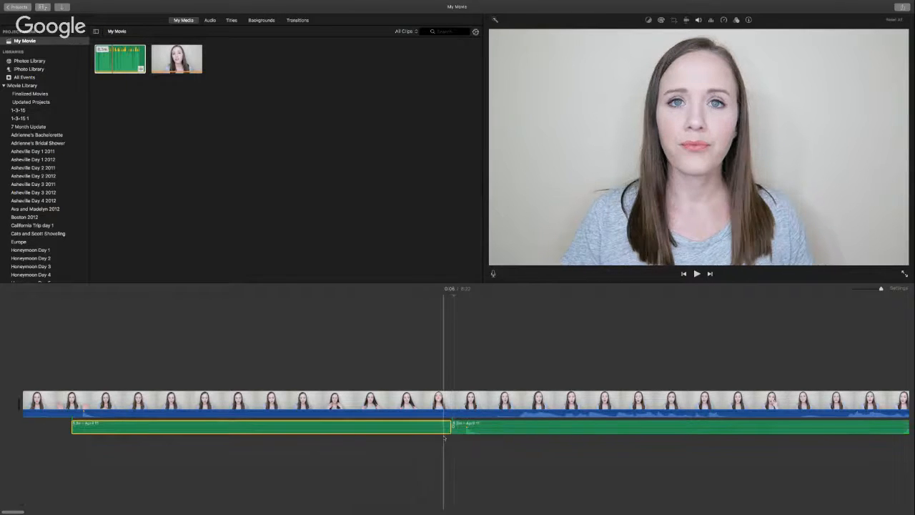
drag(432, 427, 422, 427)
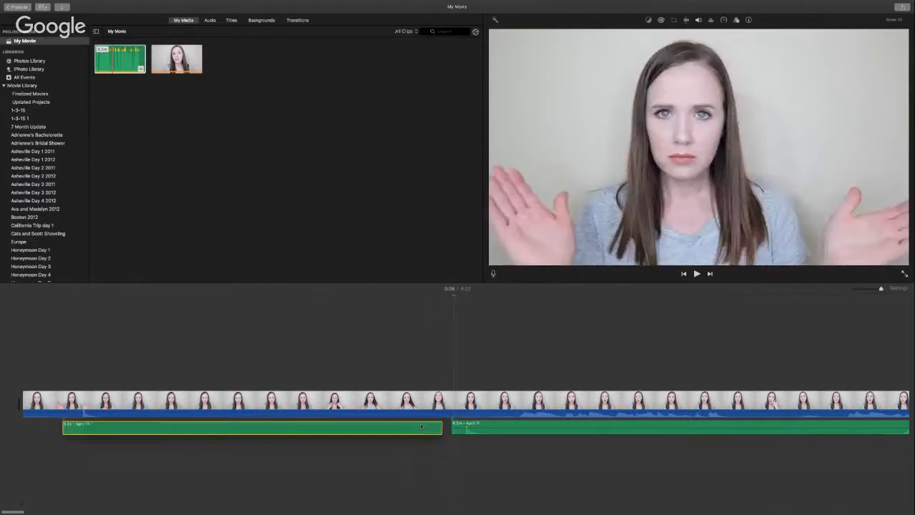
key(Delete)
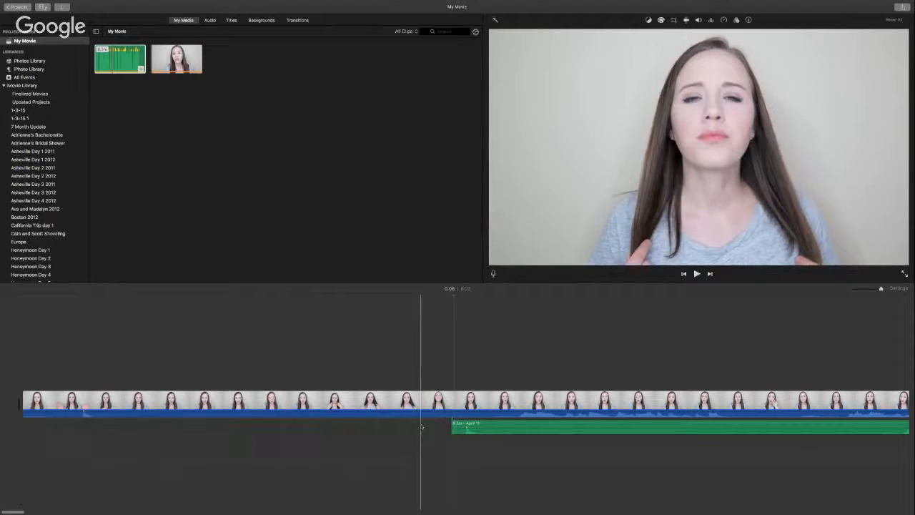
drag(476, 427, 110, 432)
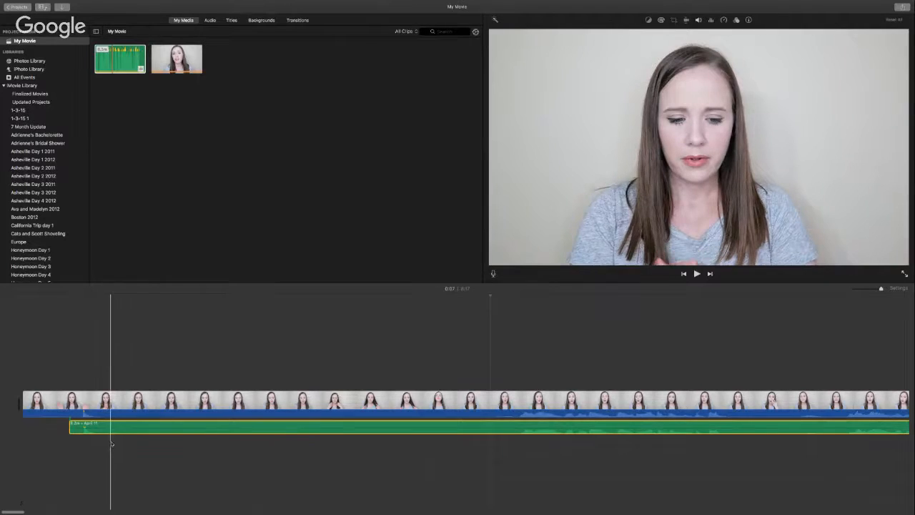
click(85, 369)
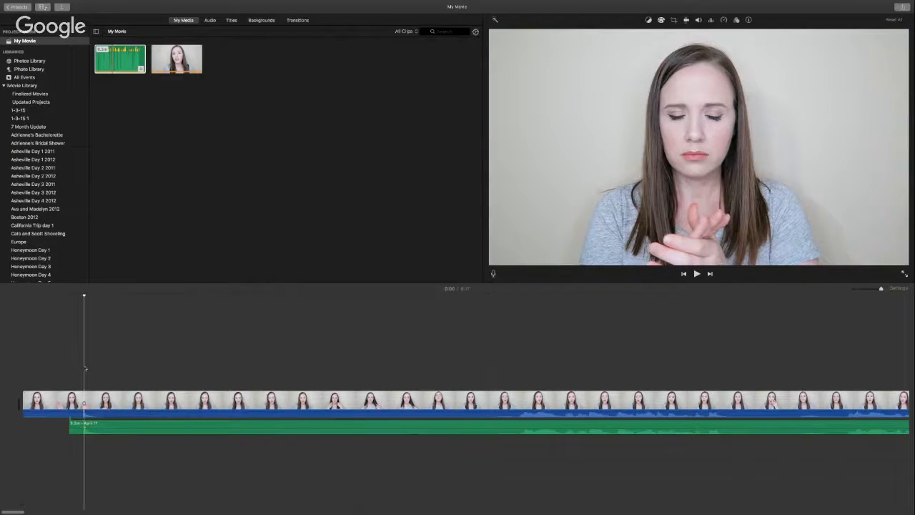
click(109, 427)
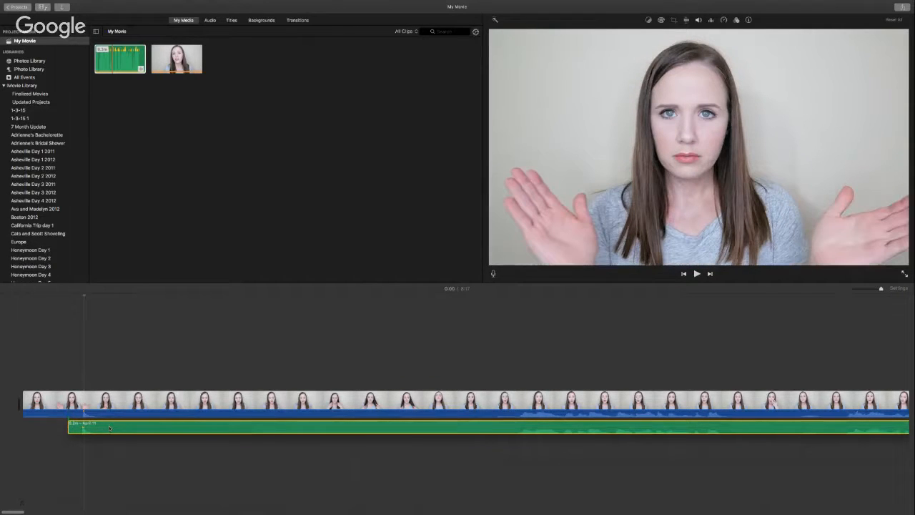
drag(109, 427, 109, 428)
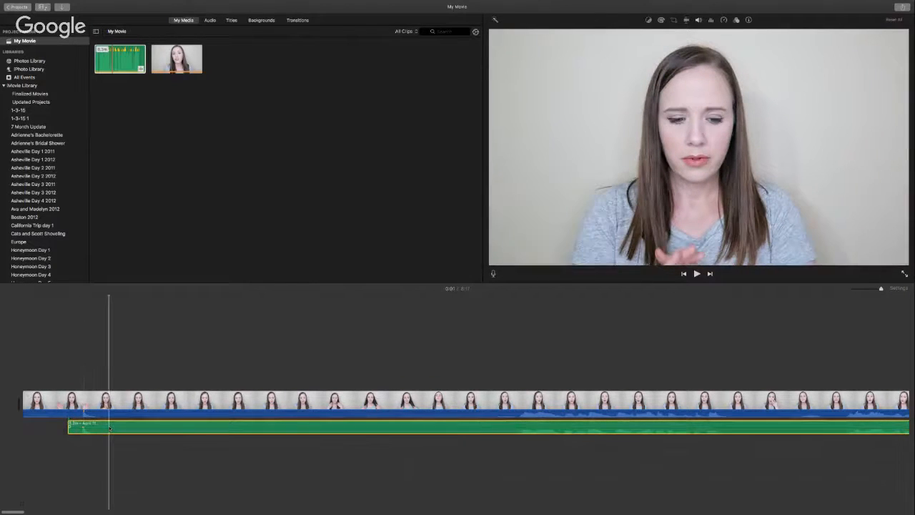
key(XF86AudioRaiseVolume)
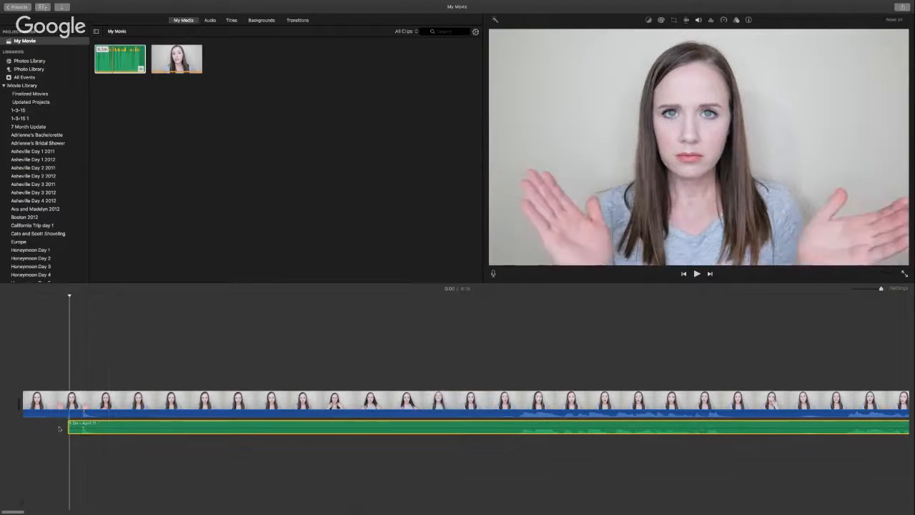
key(space)
key(space)
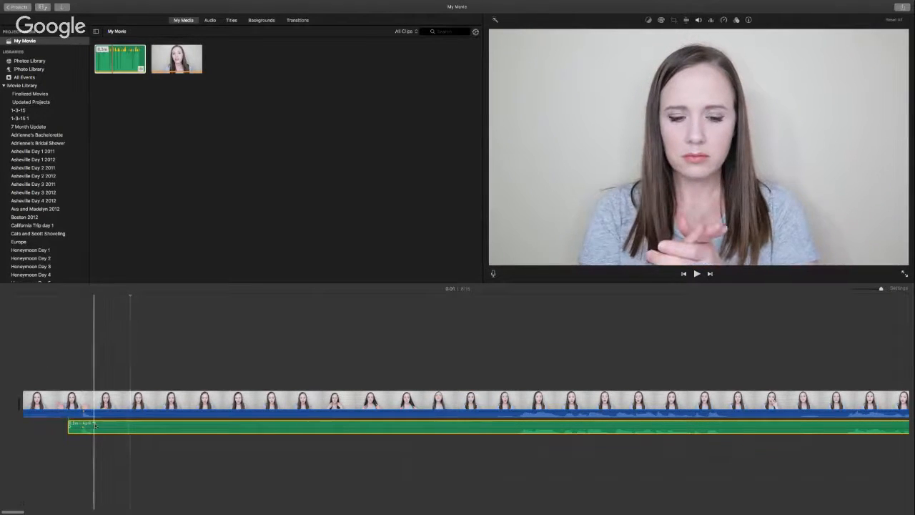
drag(95, 427, 81, 426)
key(space)
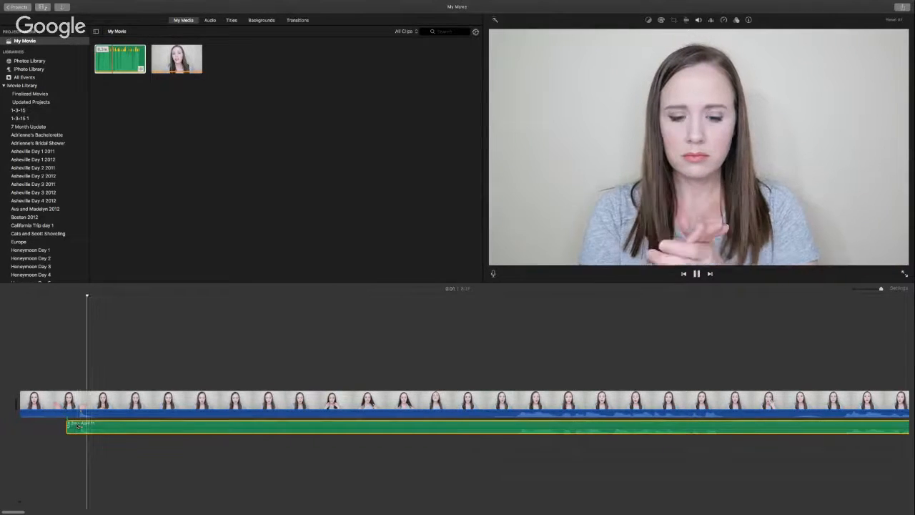
key(space)
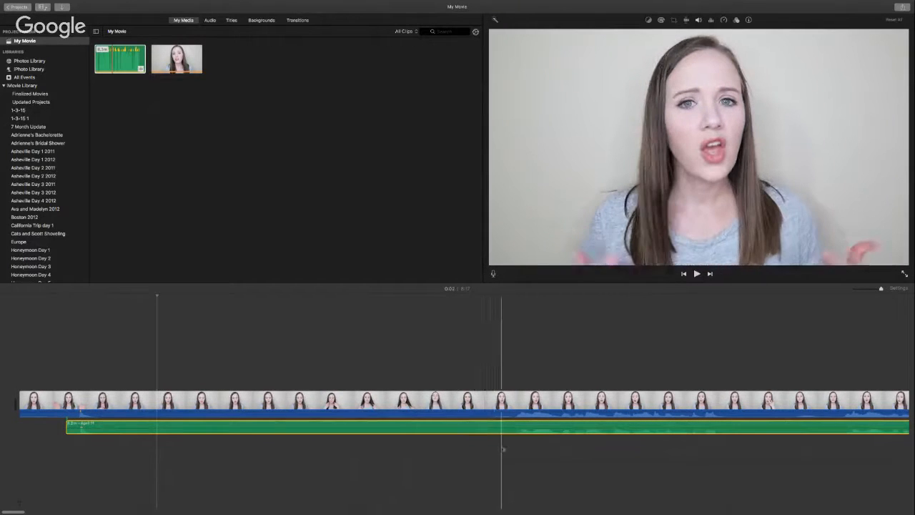
key(space)
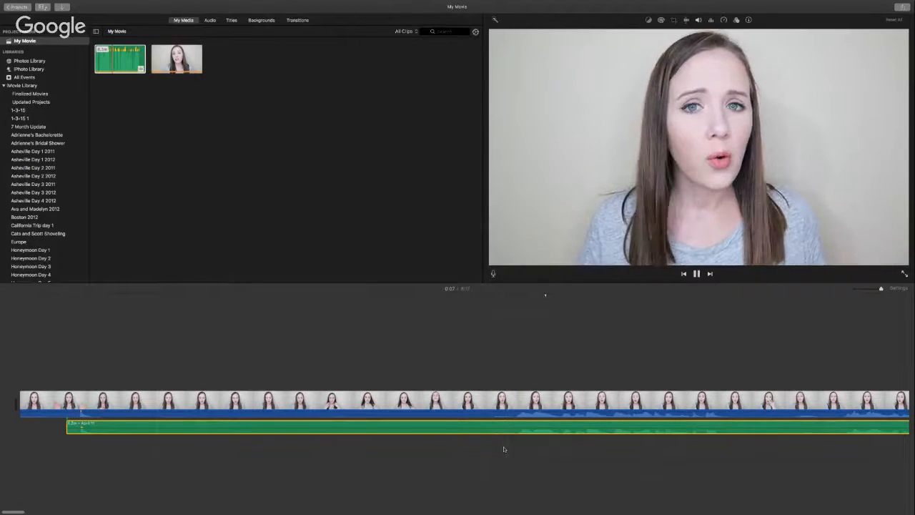
key(space)
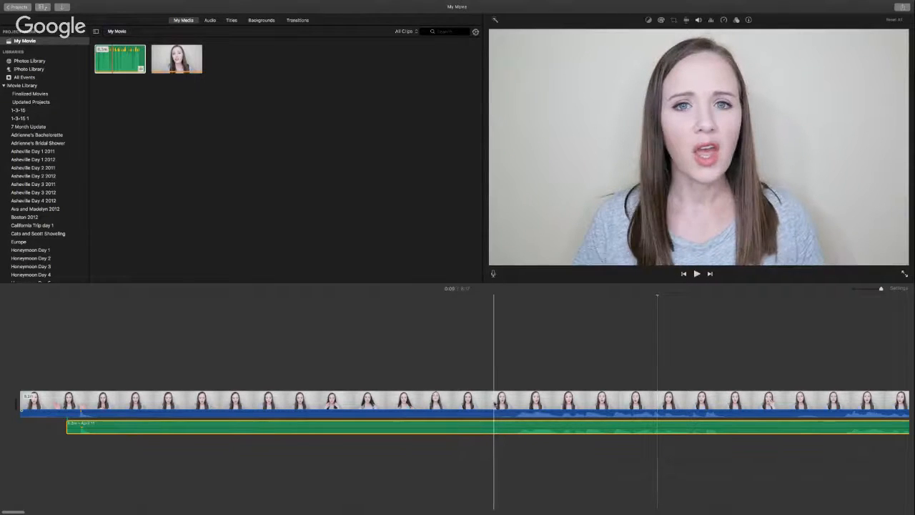
click(509, 406)
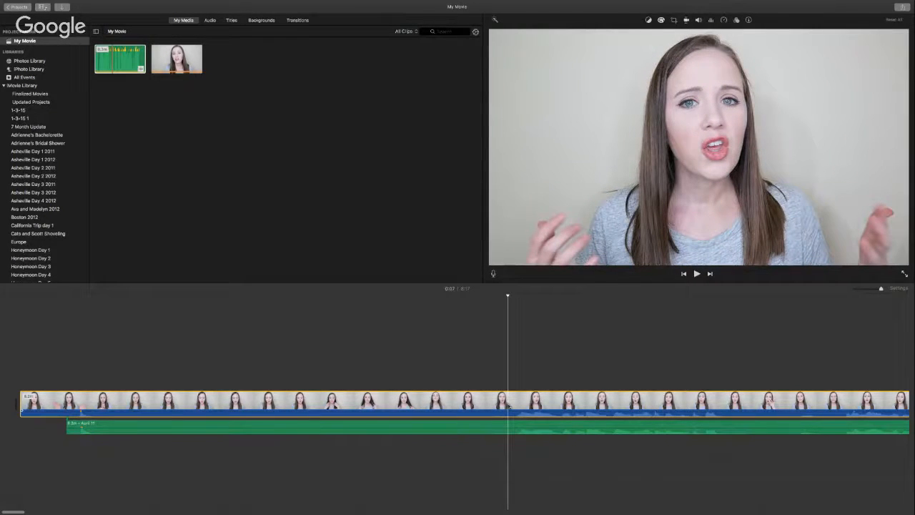
key(super+b)
click(507, 427)
key(super+b)
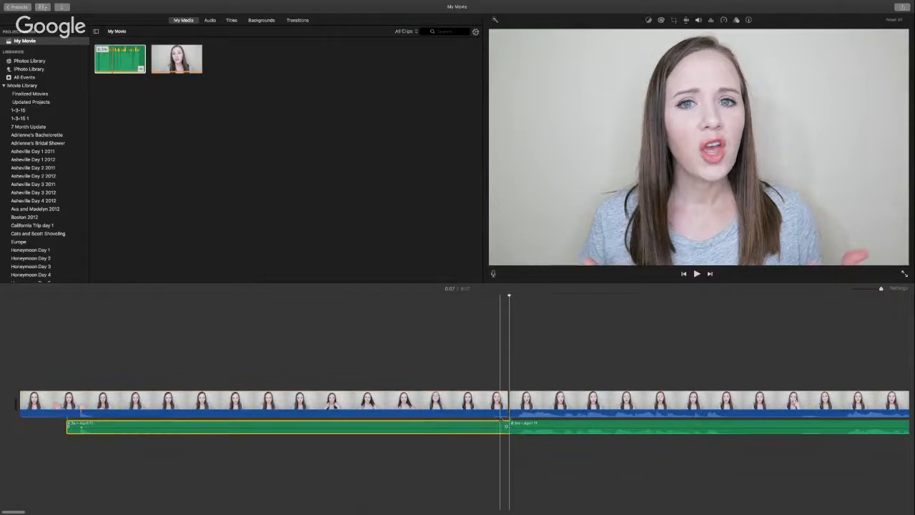
click(494, 406)
key(Delete)
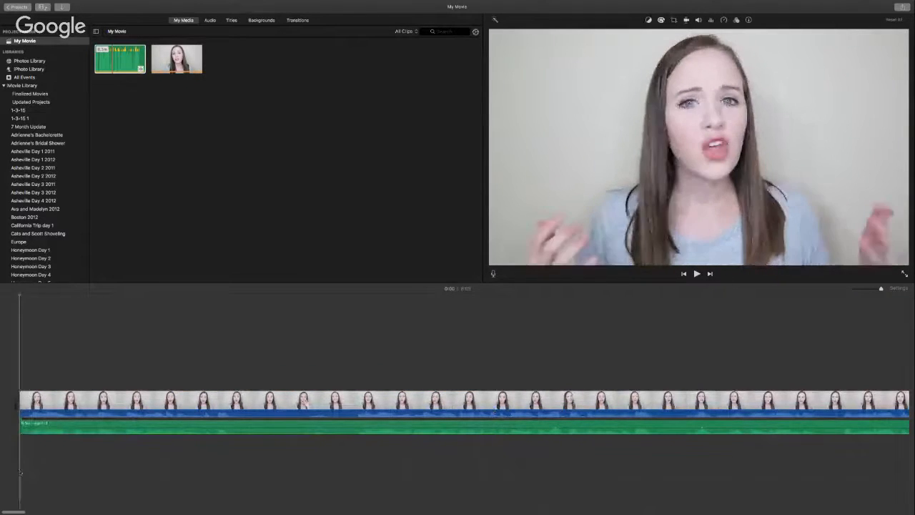
key(space)
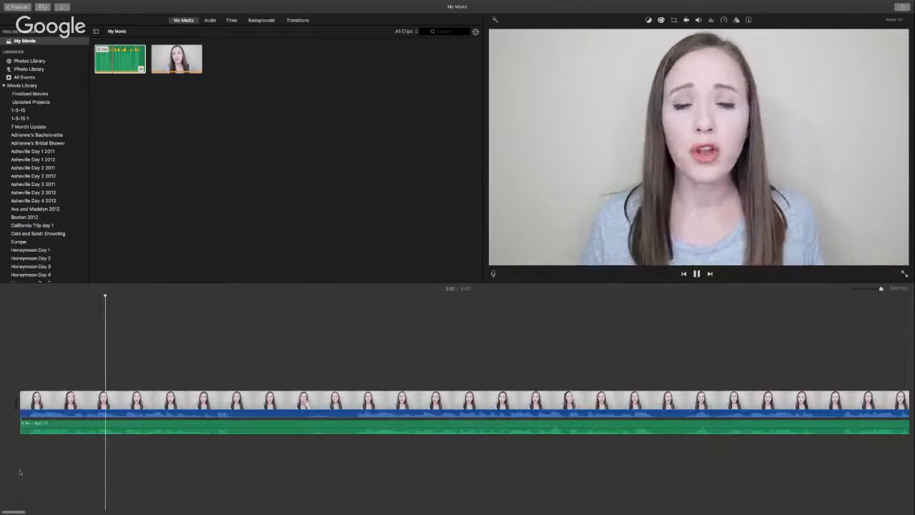
key(space)
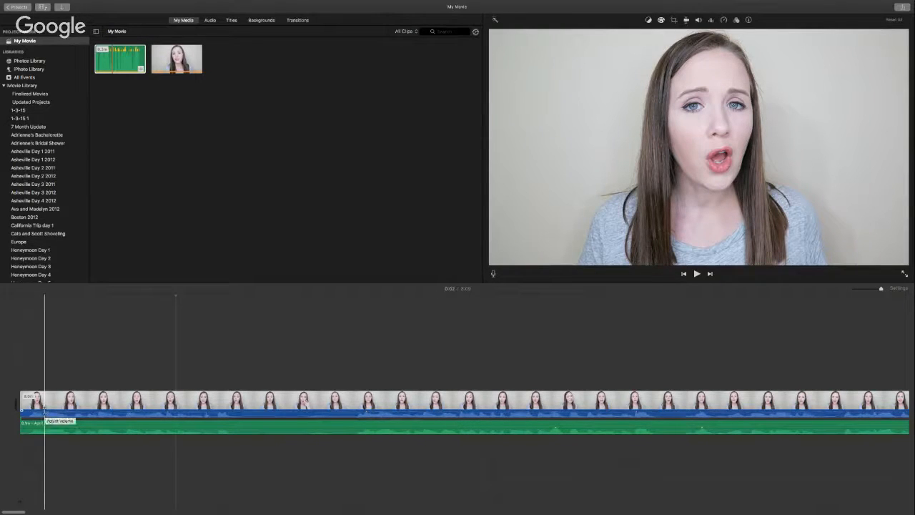
Step: Drop the speaker clip's own volume to 0%, verify by playback, and show its Color Correction controls
drag(44, 409, 43, 420)
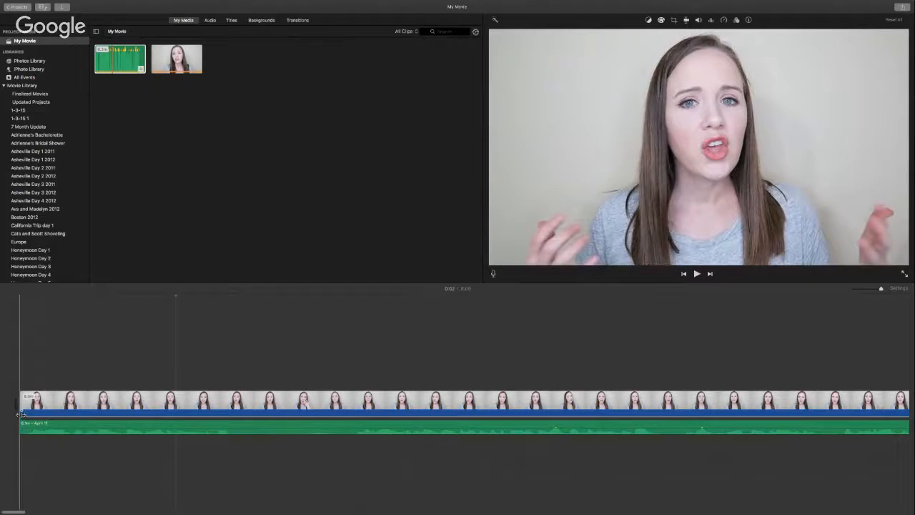
key(space)
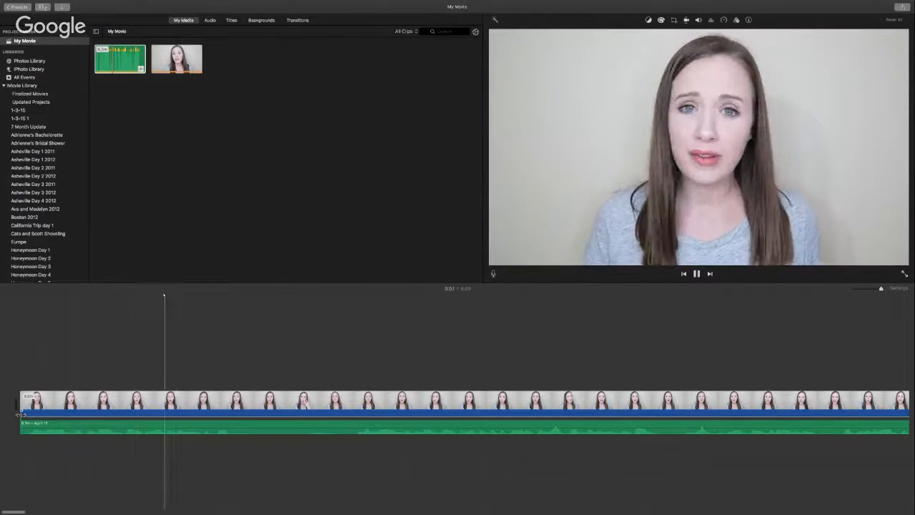
key(space)
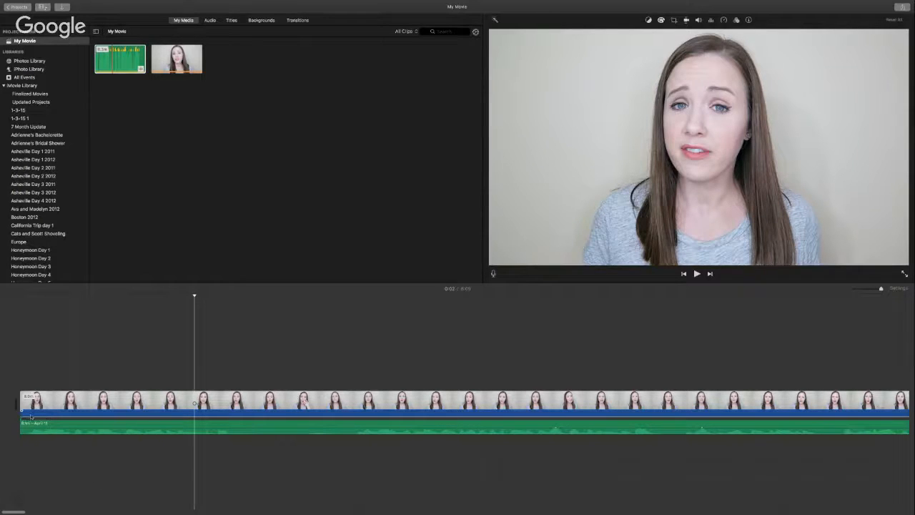
click(83, 406)
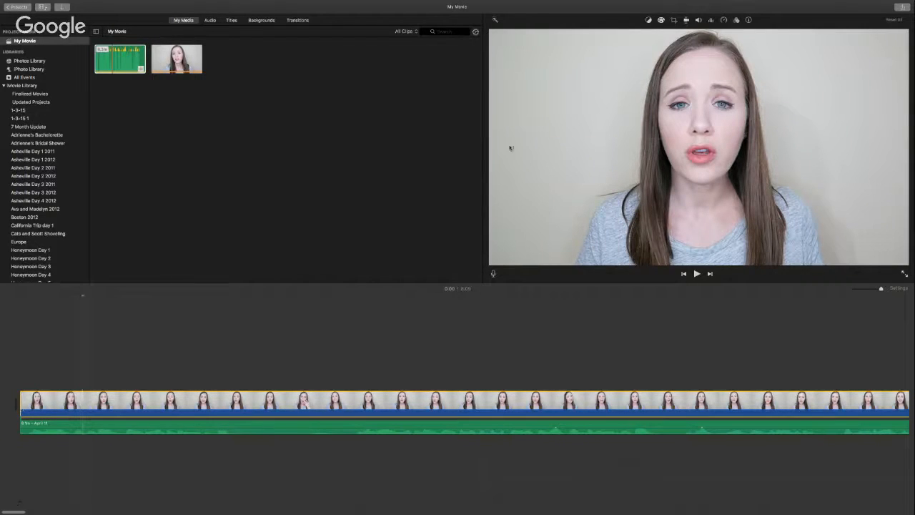
click(662, 20)
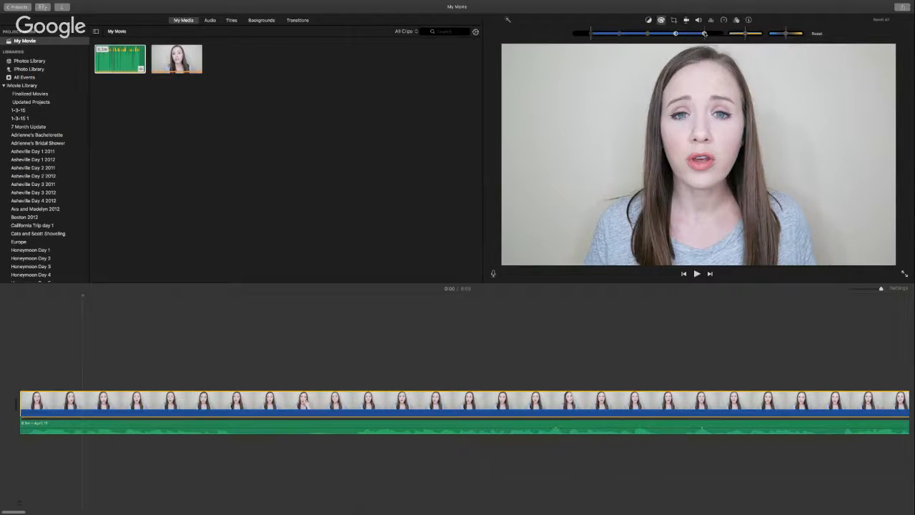
Step: Raise the speaker clip's highlights, then push saturation up and back down again
mouse_move(704, 33)
mouse_down()
mouse_move(717, 34)
mouse_move(708, 34)
mouse_up()
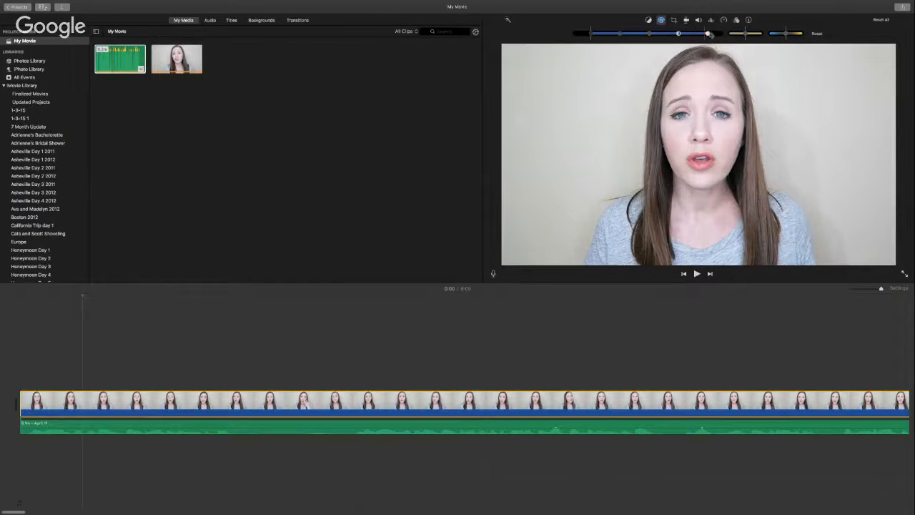
drag(747, 35, 763, 36)
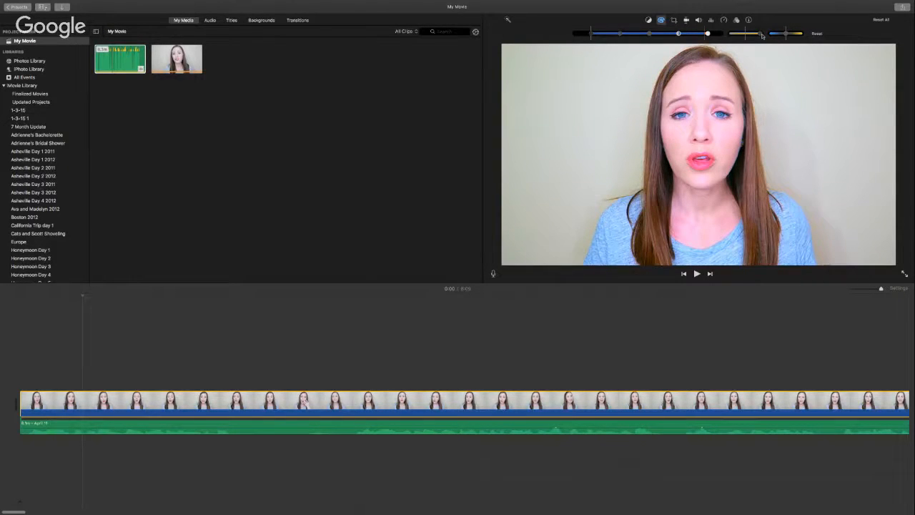
mouse_move(762, 36)
mouse_down()
mouse_move(731, 37)
mouse_move(747, 36)
mouse_up()
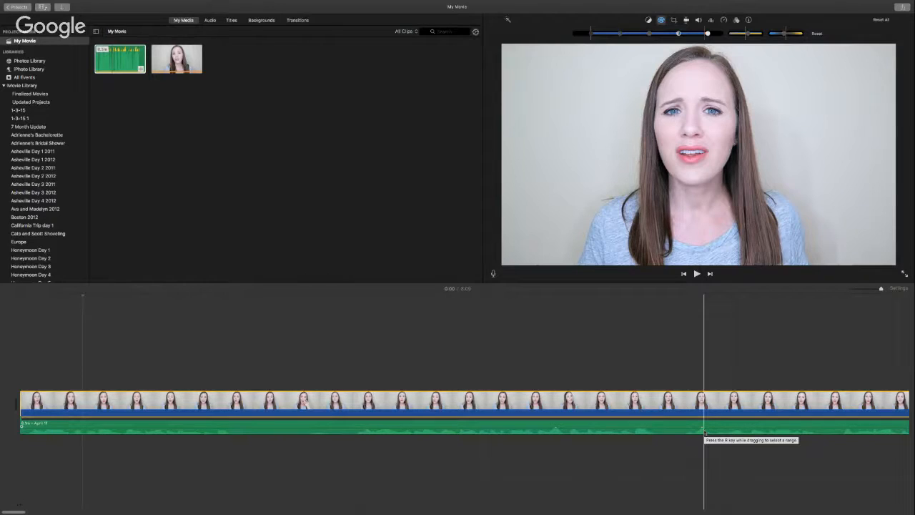
Step: Zoom the timeline out three steps and show the Volume controls for the green April 11 clip
key(super+minus)
key(super+minus)
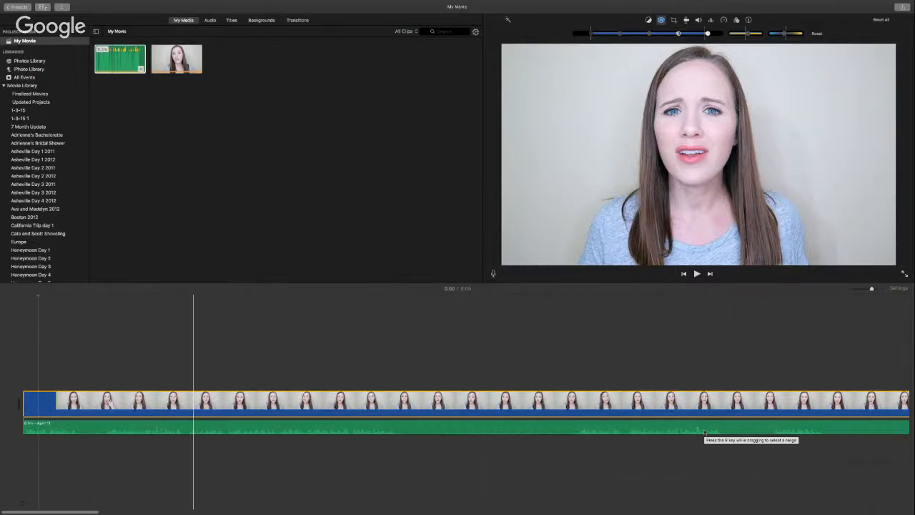
key(super+minus)
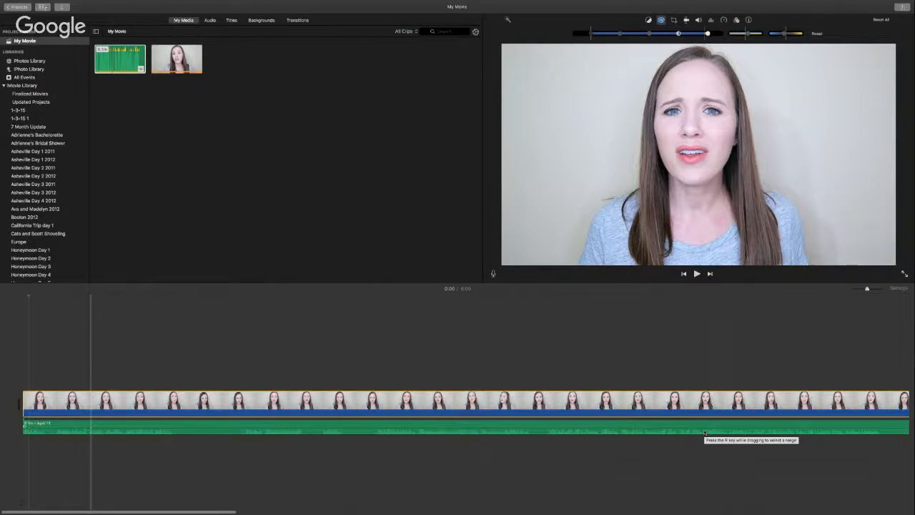
key(super+minus)
click(728, 426)
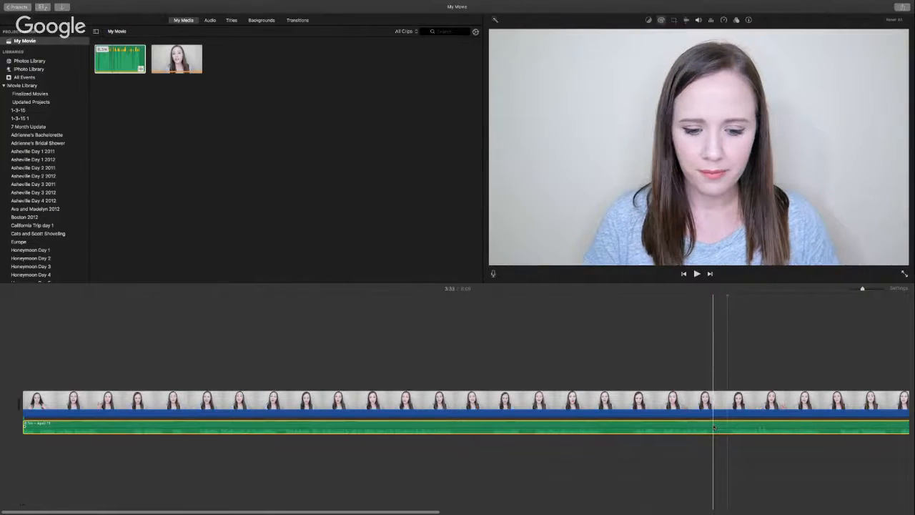
click(699, 20)
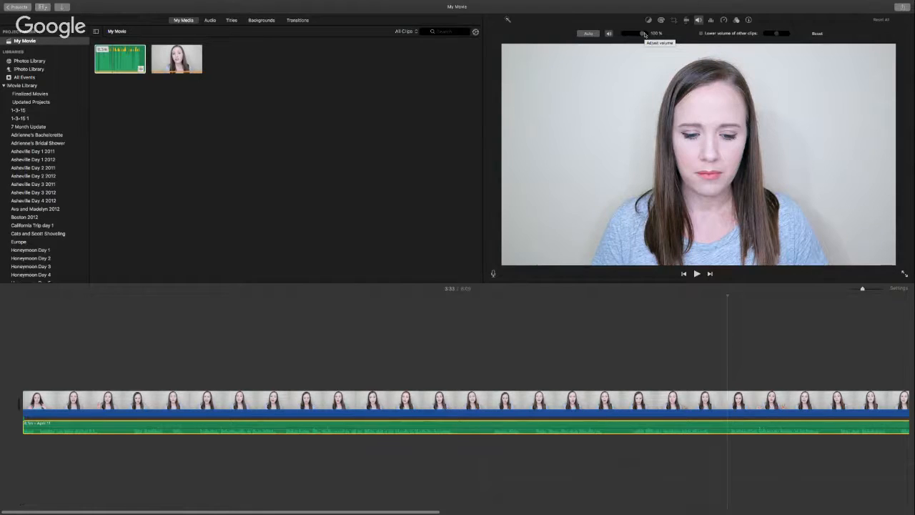
Step: Lower the April 11 music volume from 100% to roughly 86–88%
drag(643, 34, 639, 34)
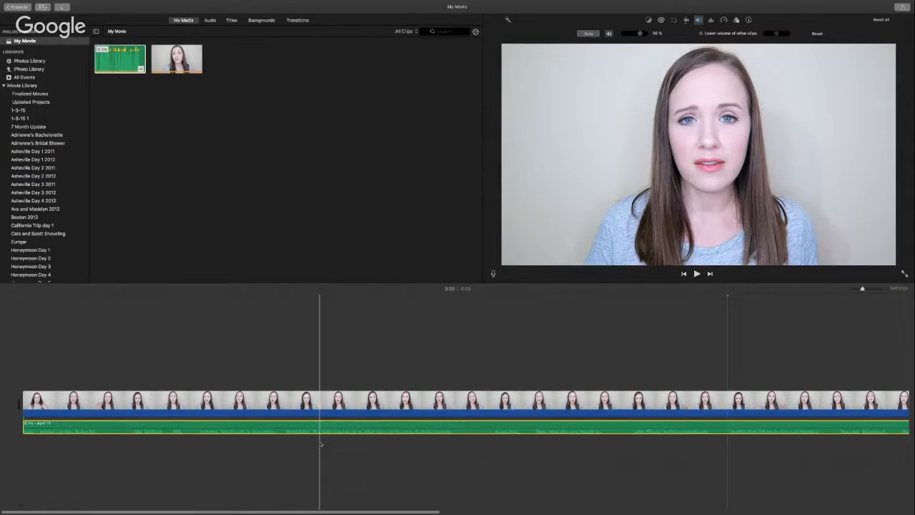
scroll(321, 444, right, 2)
scroll(320, 445, right, 20)
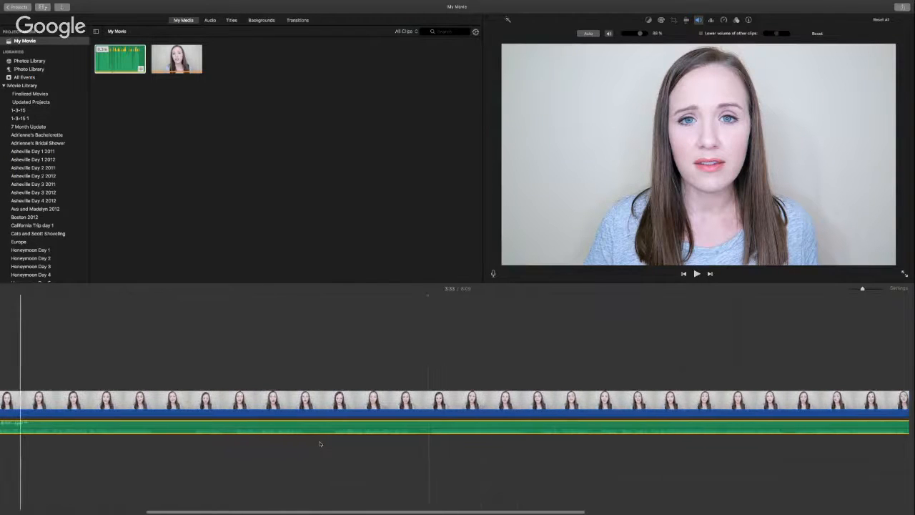
scroll(320, 444, right, 4)
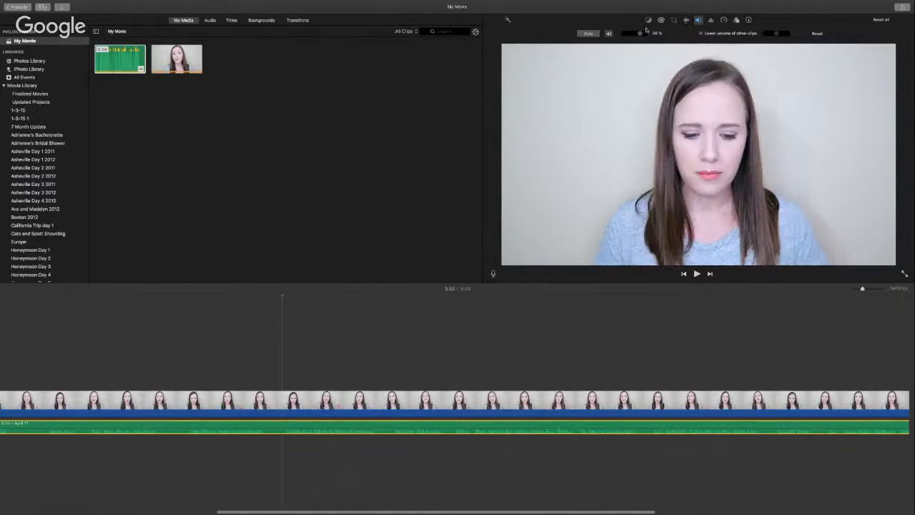
Step: Lower the music further to about 80% and check the frames near the clips' end
drag(641, 33, 639, 34)
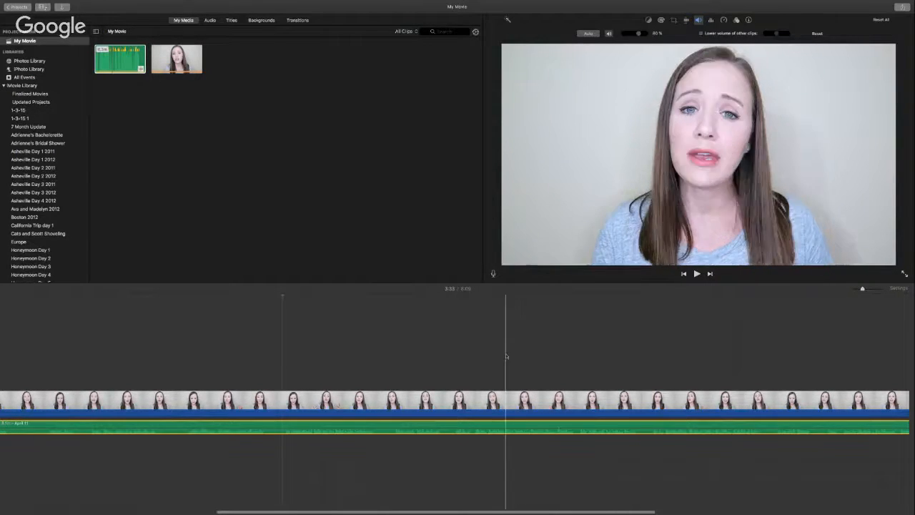
scroll(506, 356, right, 10)
scroll(506, 356, right, 1)
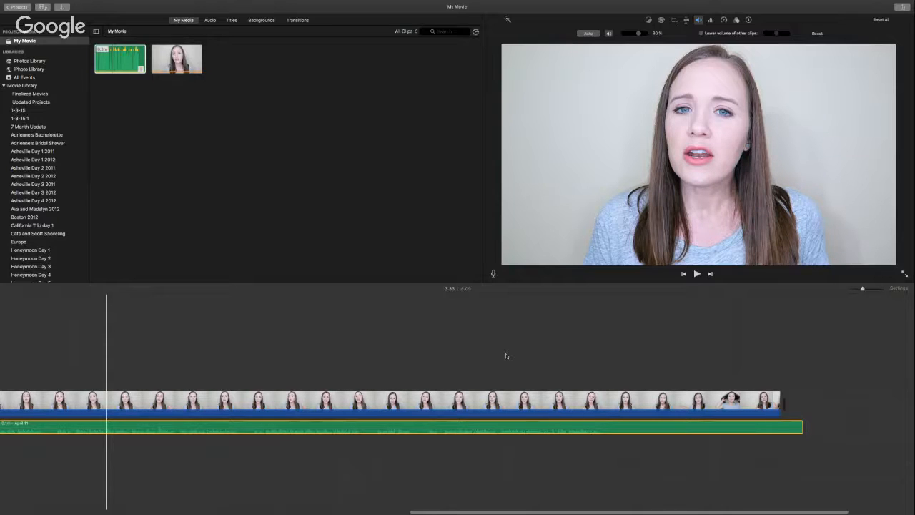
click(506, 356)
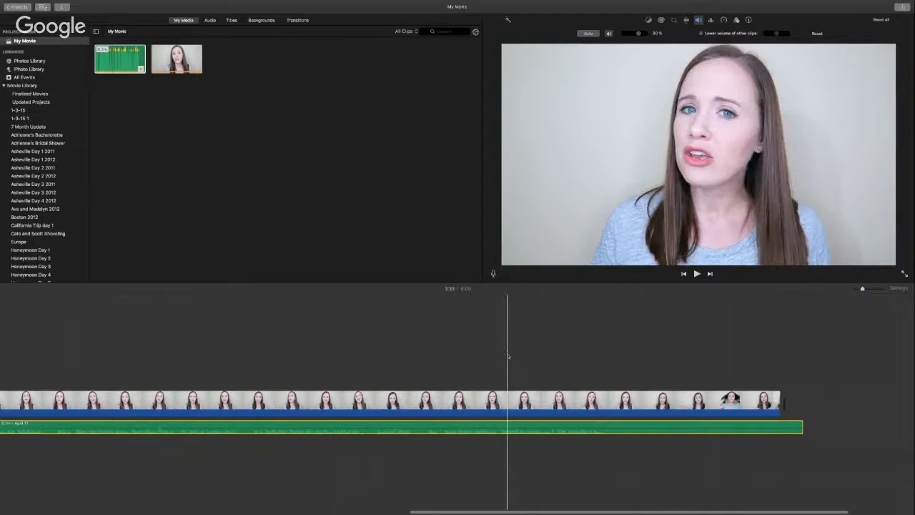
click(492, 352)
scroll(492, 352, left, 2)
scroll(492, 354, left, 5)
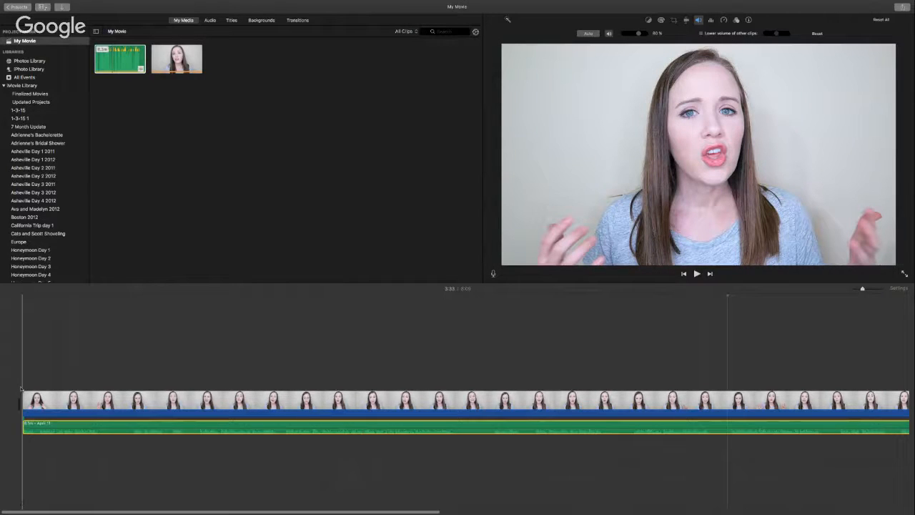
key(space)
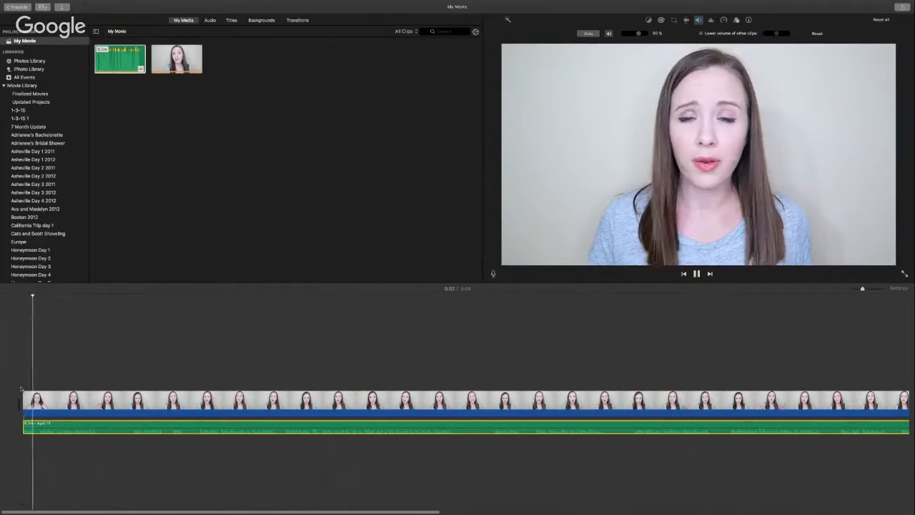
key(space)
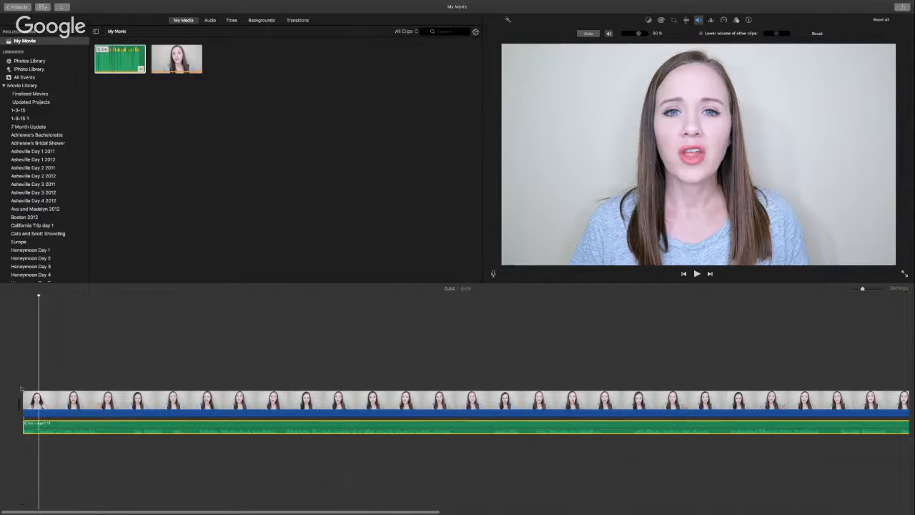
key(super+plus)
key(super+plus)
key(super+plus)
key(super+plus)
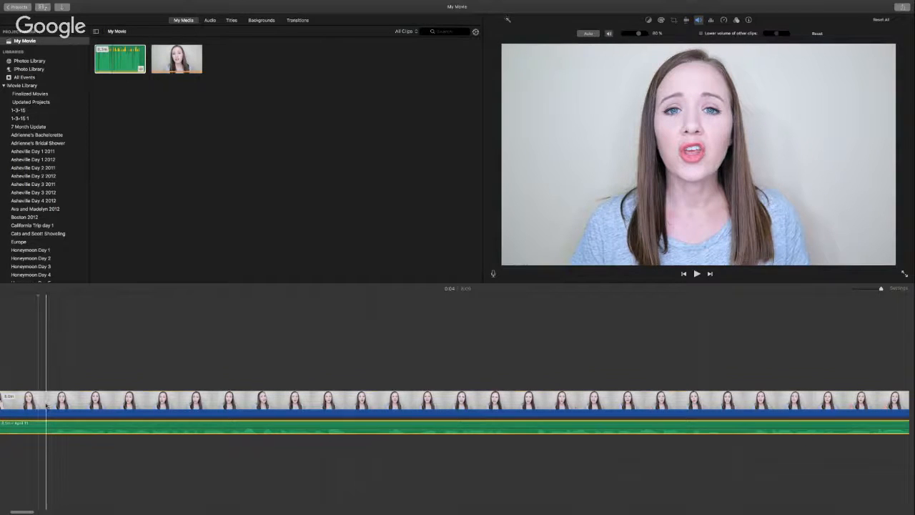
Step: Split the April 11 music at the playhead and delete the short opening piece
click(45, 405)
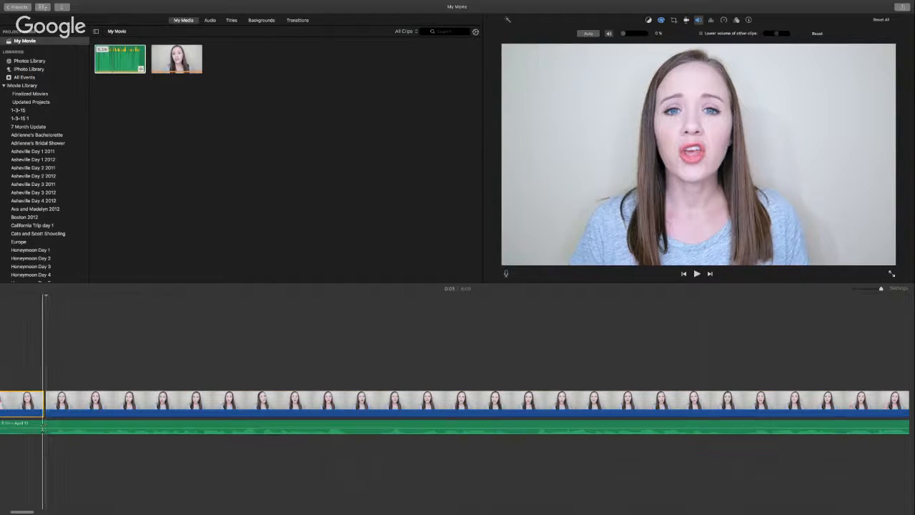
click(47, 428)
key(super+b)
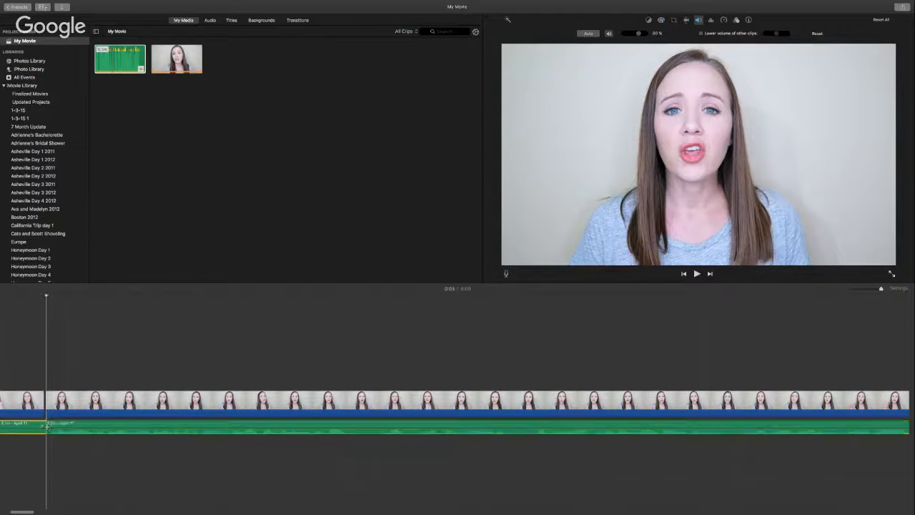
click(27, 403)
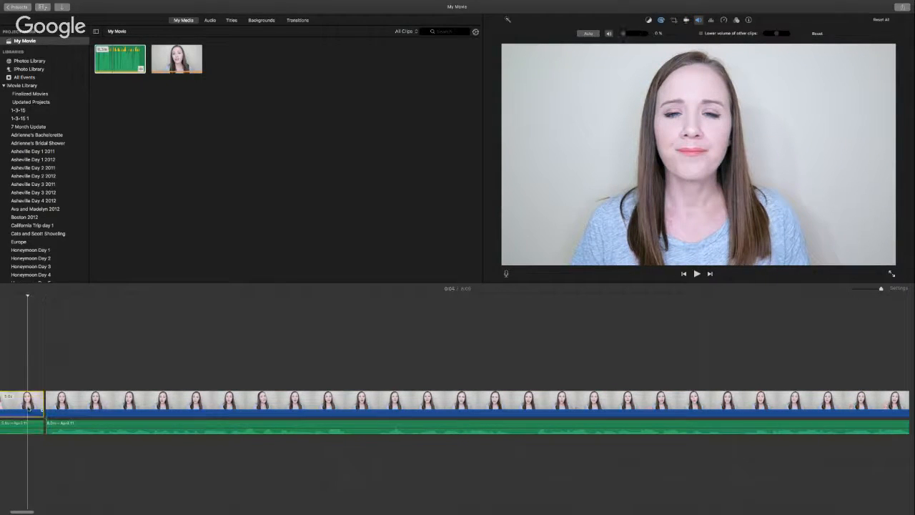
key(Delete)
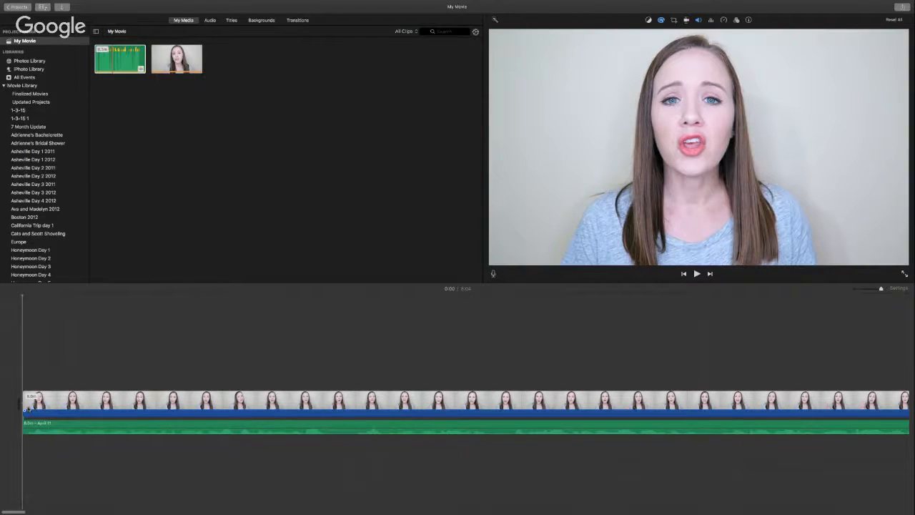
Step: Split the speaker video and its music at the start of the 11-second section
key(space)
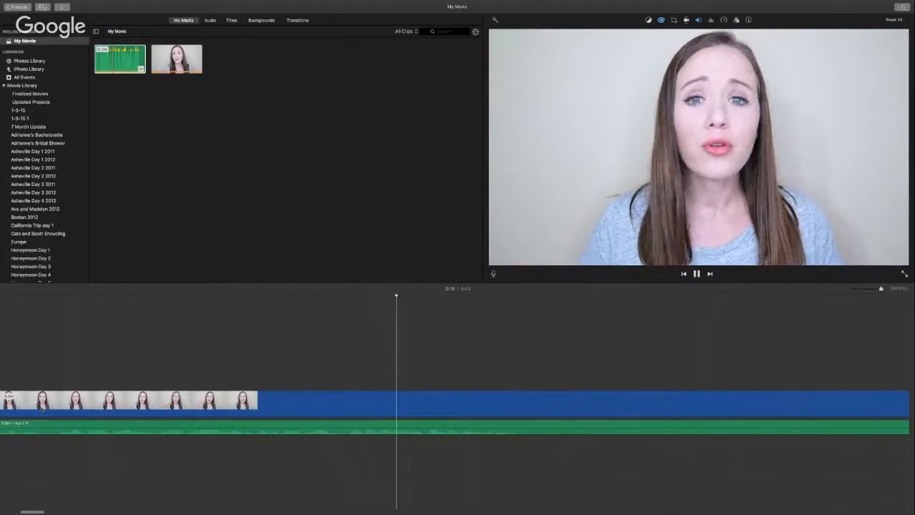
key(space)
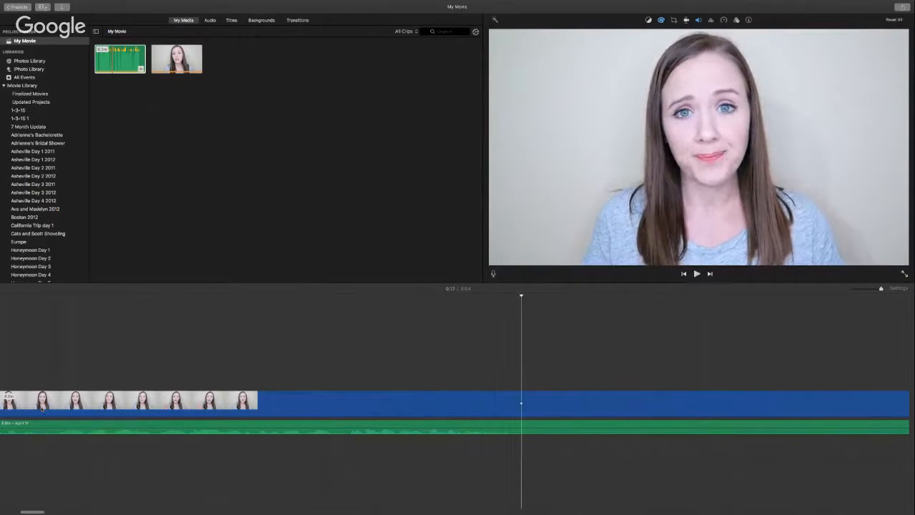
scroll(42, 410, right, 2)
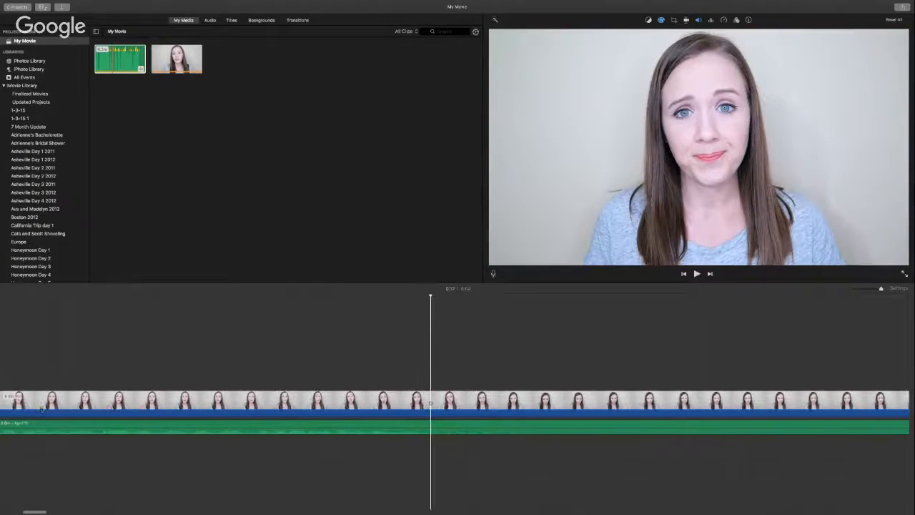
click(429, 404)
key(super+b)
click(431, 427)
key(super+b)
Step: Split both clips at the section's end and delete the 11 seconds between the cuts
scroll(430, 427, right, 5)
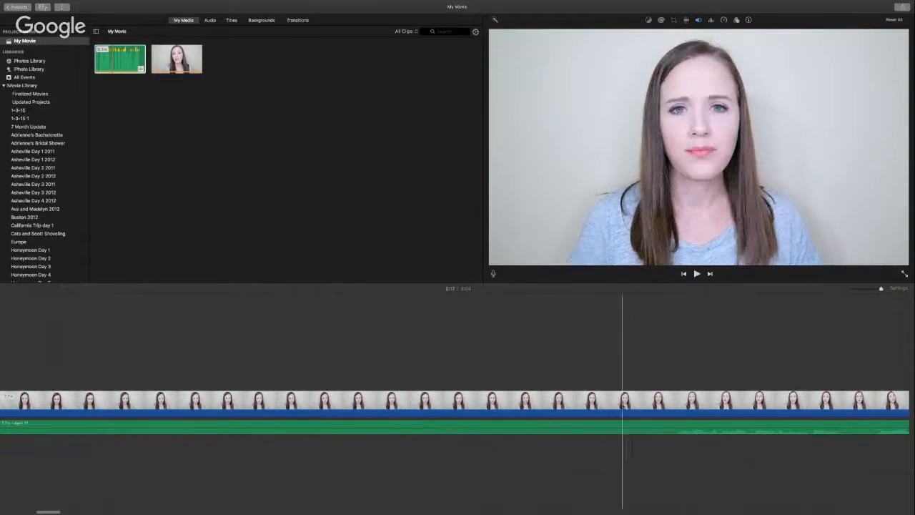
click(676, 406)
key(super+b)
click(677, 425)
key(super+b)
key(Delete)
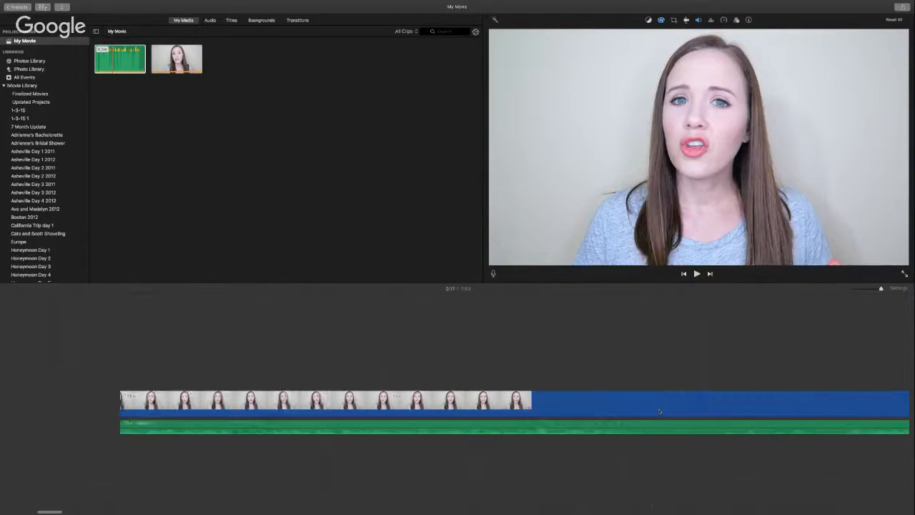
scroll(655, 411, left, 5)
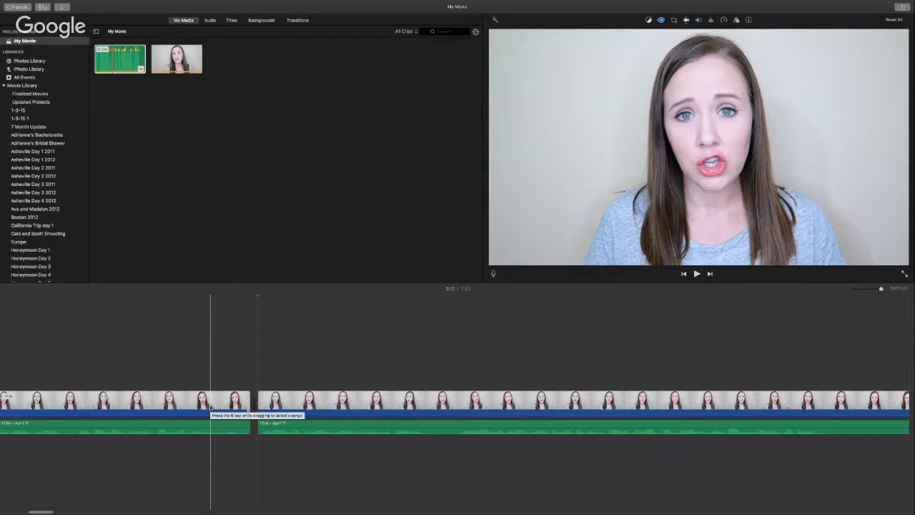
Step: Review the previous cut and delete the first clip from the movie
key(space)
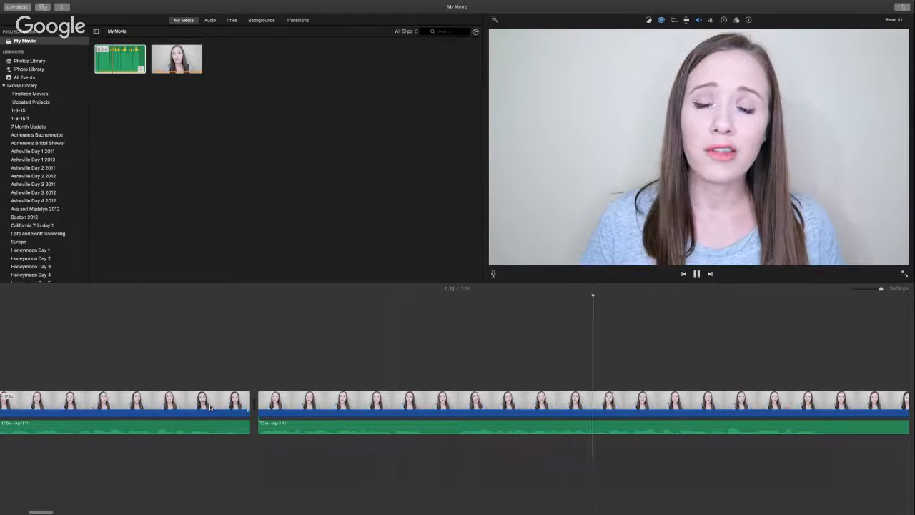
click(88, 405)
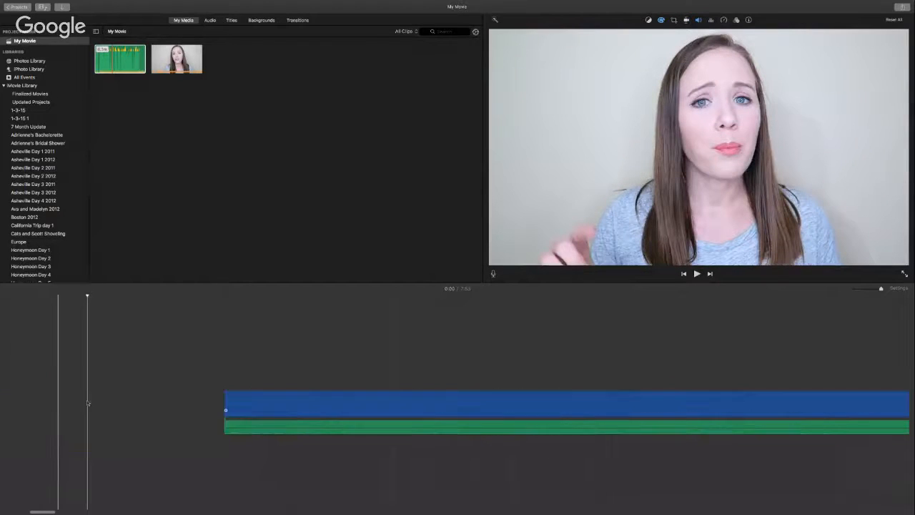
key(Delete)
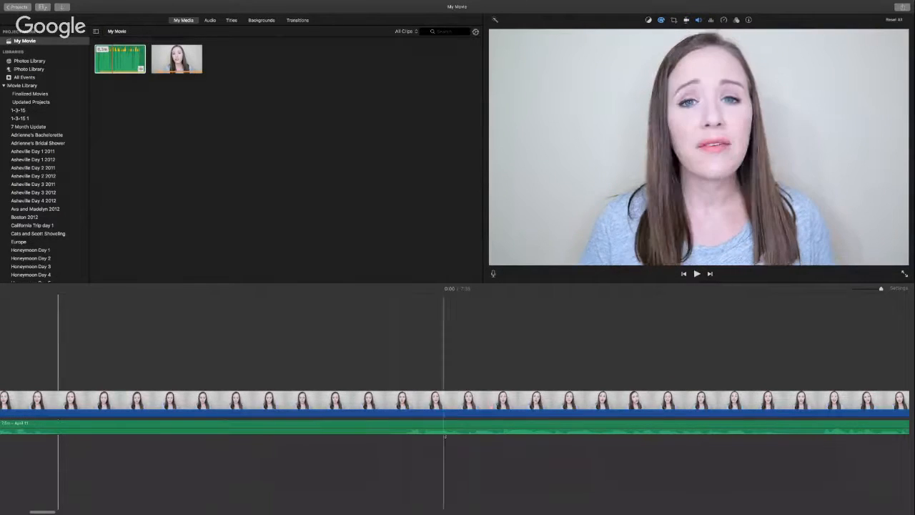
key(space)
key(space)
scroll(393, 436, left, 14)
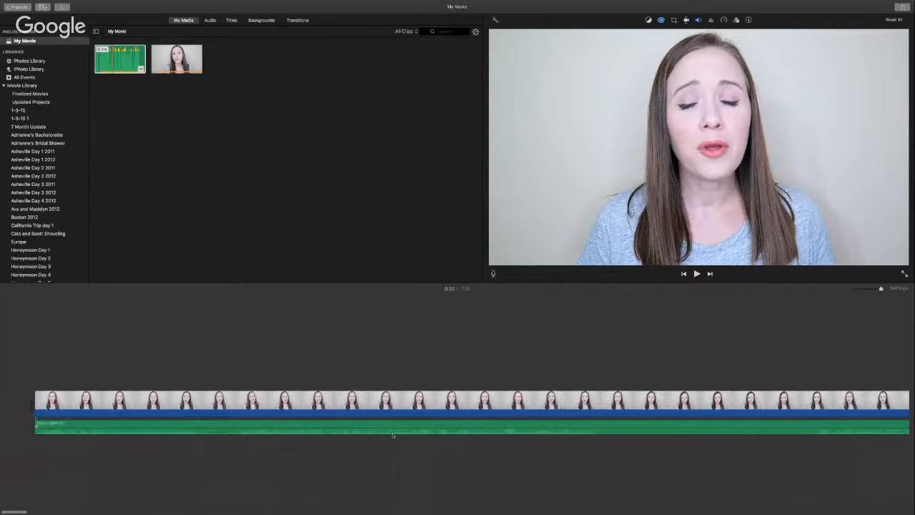
Step: Split the video and music near the start and delete the leading piece
key(space)
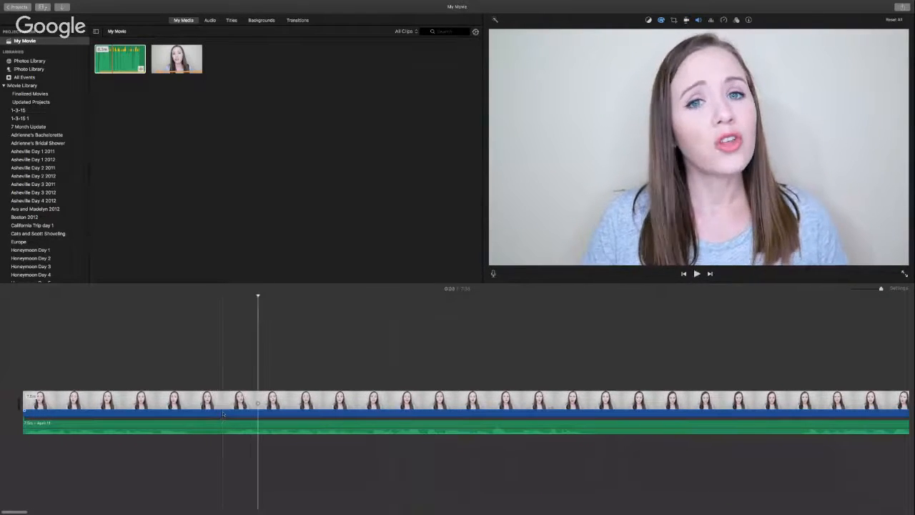
click(224, 410)
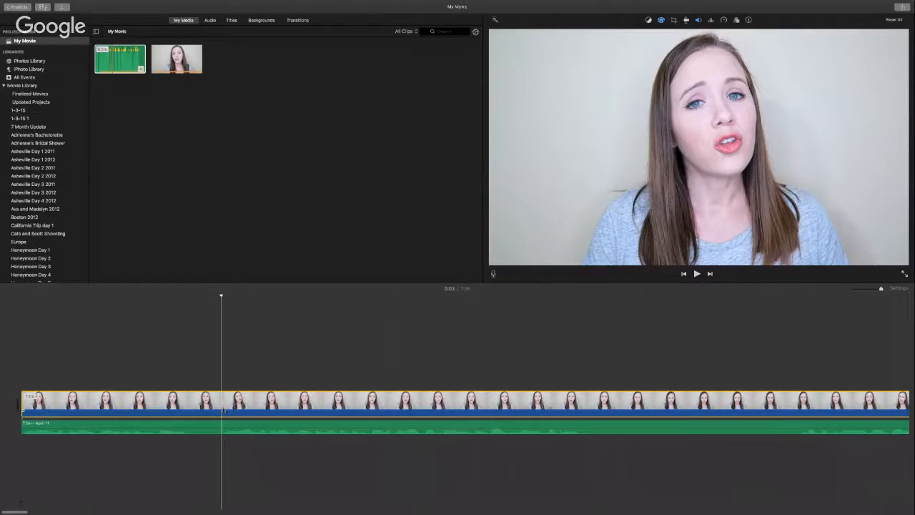
key(super+b)
click(223, 426)
key(super+b)
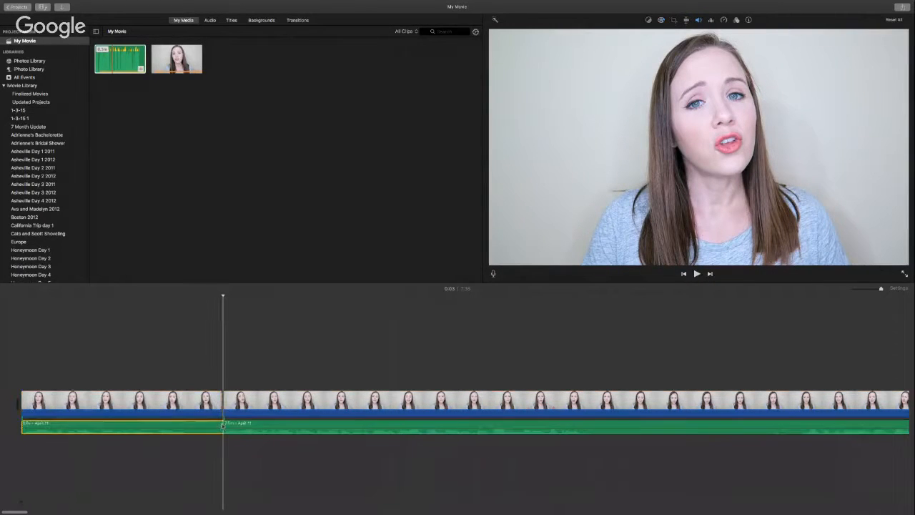
click(219, 408)
key(Delete)
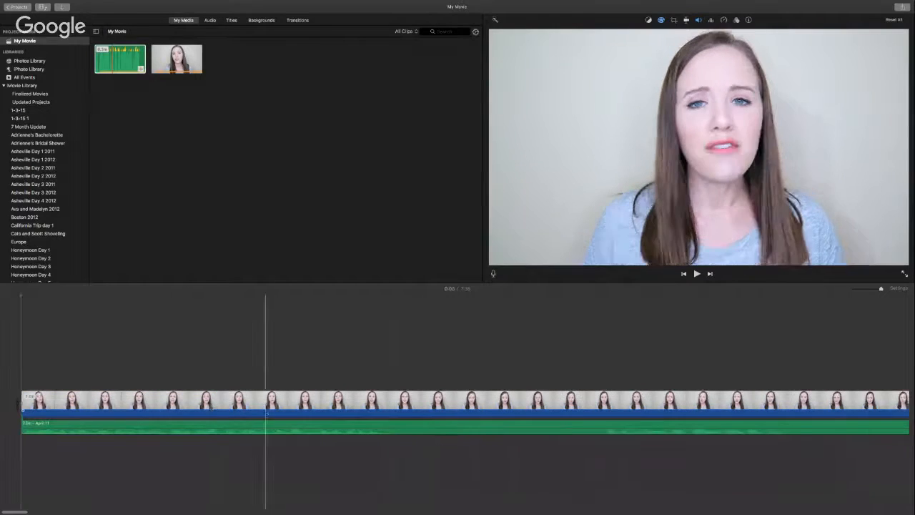
Step: Split video and music at a later point and delete the opening piece, leaving 7:24
key(space)
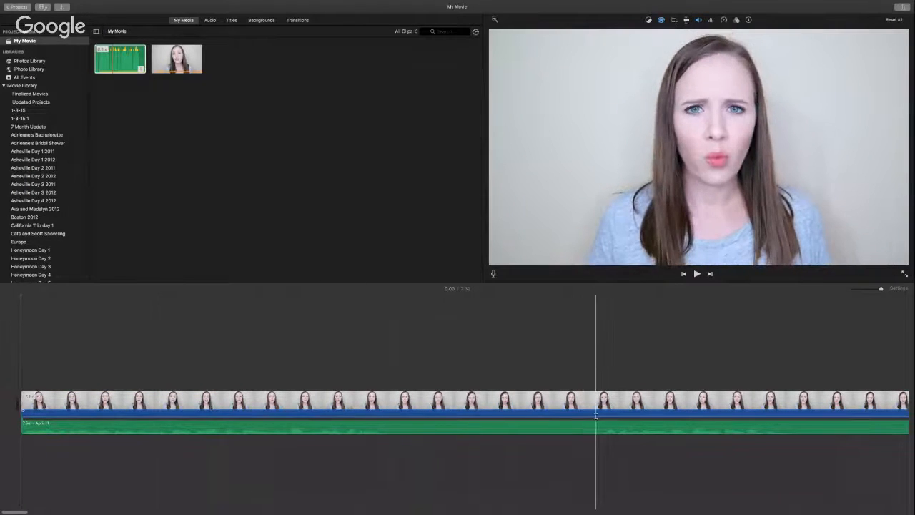
click(597, 411)
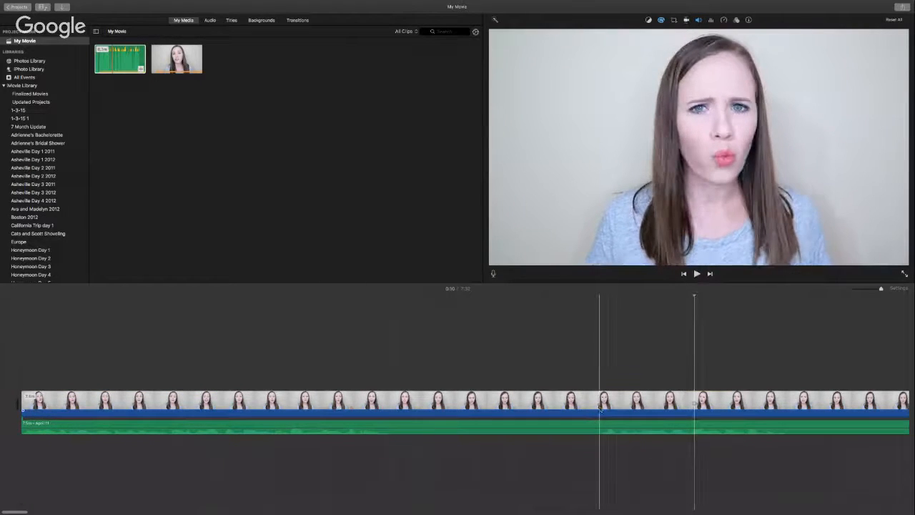
key(super+b)
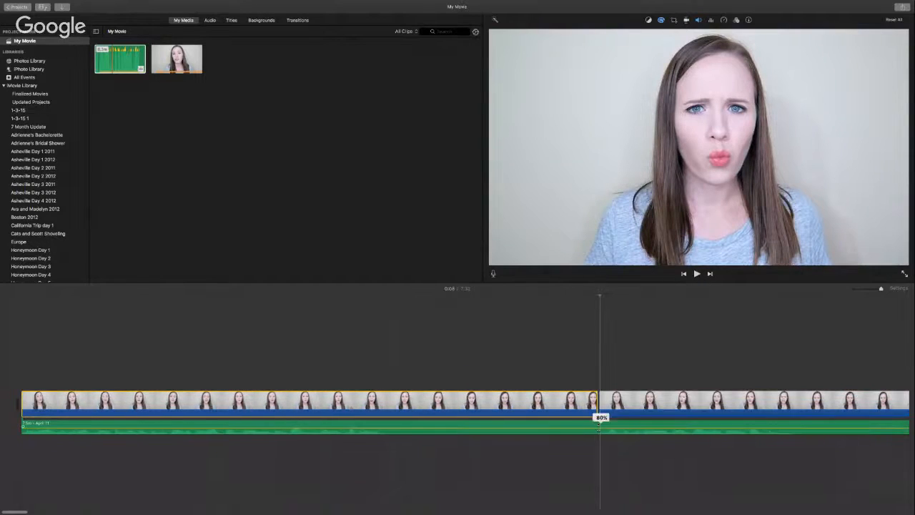
click(601, 428)
key(super+b)
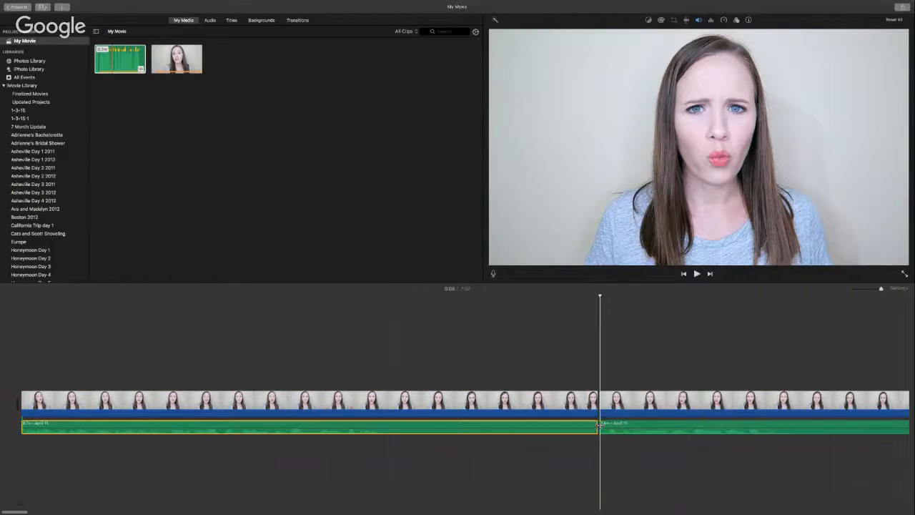
click(578, 409)
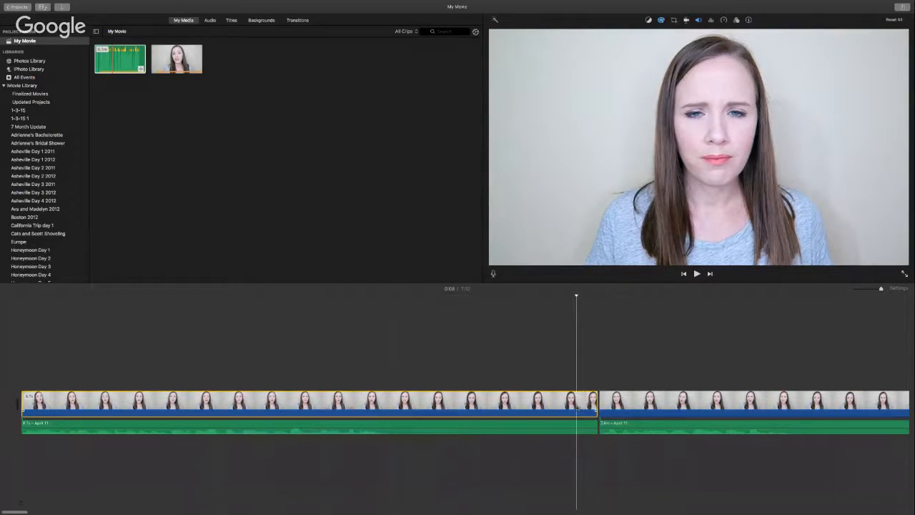
key(Delete)
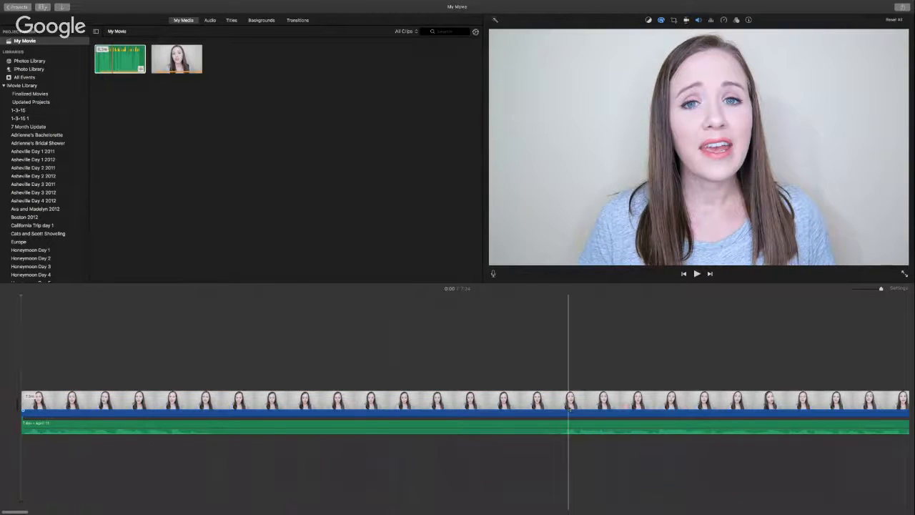
Step: Undo the last deletion from the Edit menu, bringing the movie back to about 7:32
mouse_move(208, 2)
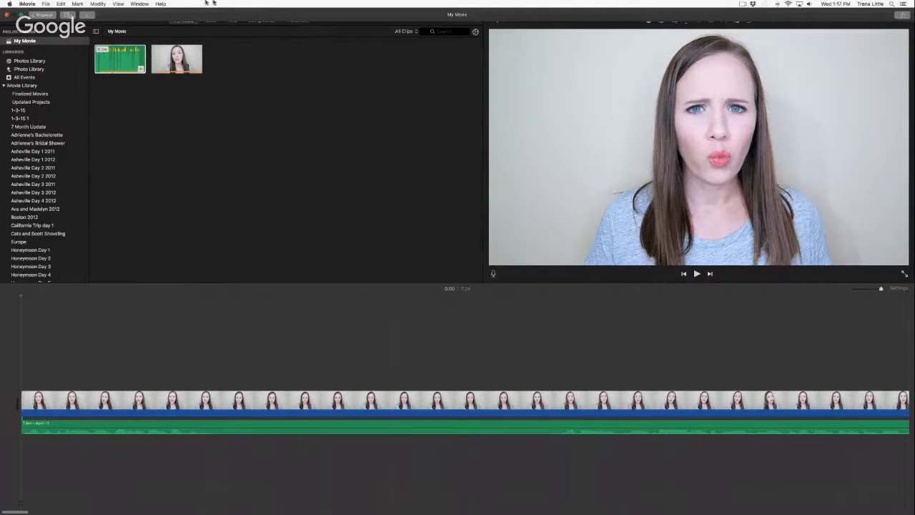
click(62, 4)
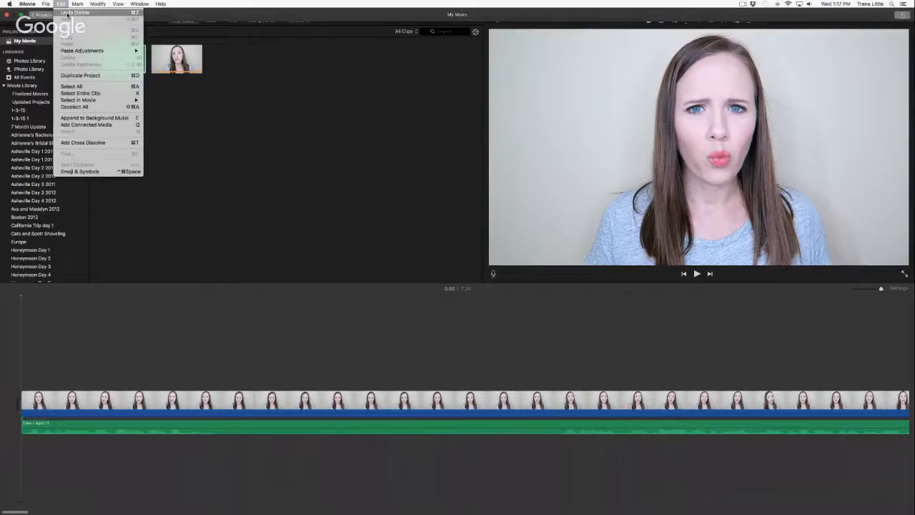
click(68, 13)
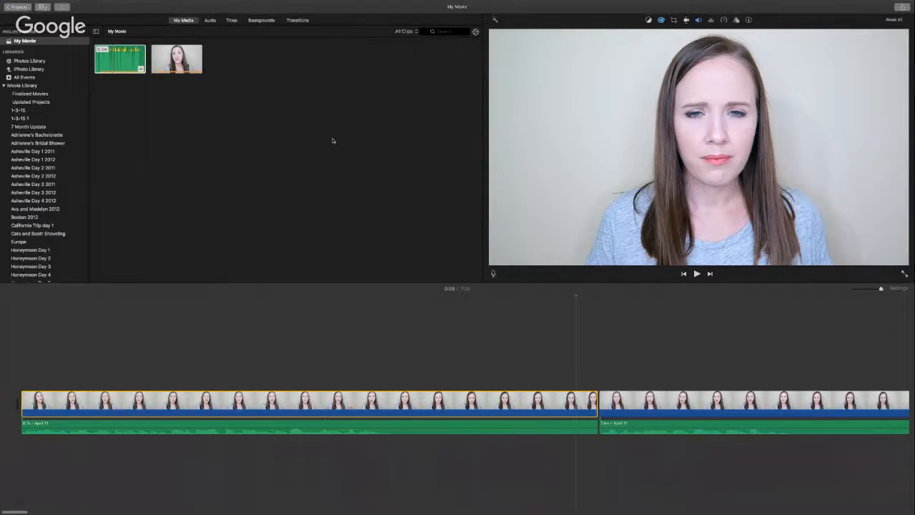
Step: Show the Transitions browser and play the first clip to find the next cut point
click(296, 21)
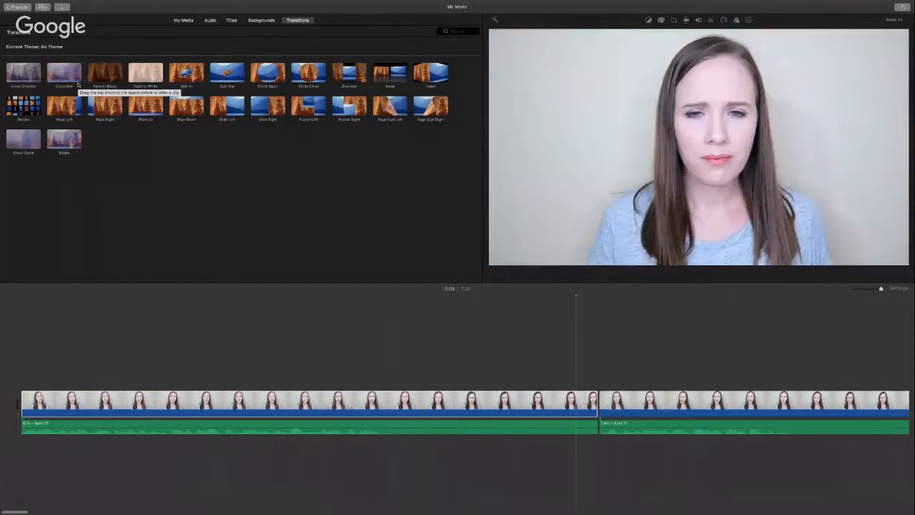
click(19, 419)
key(space)
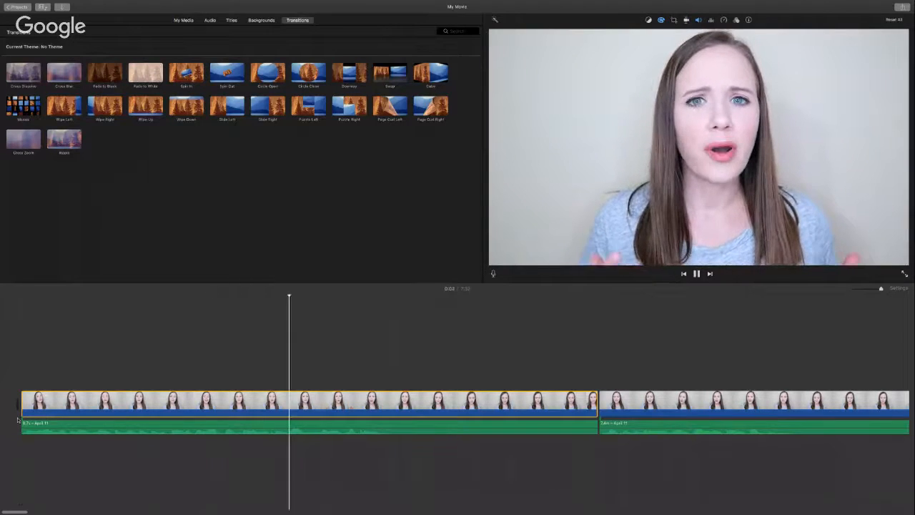
key(space)
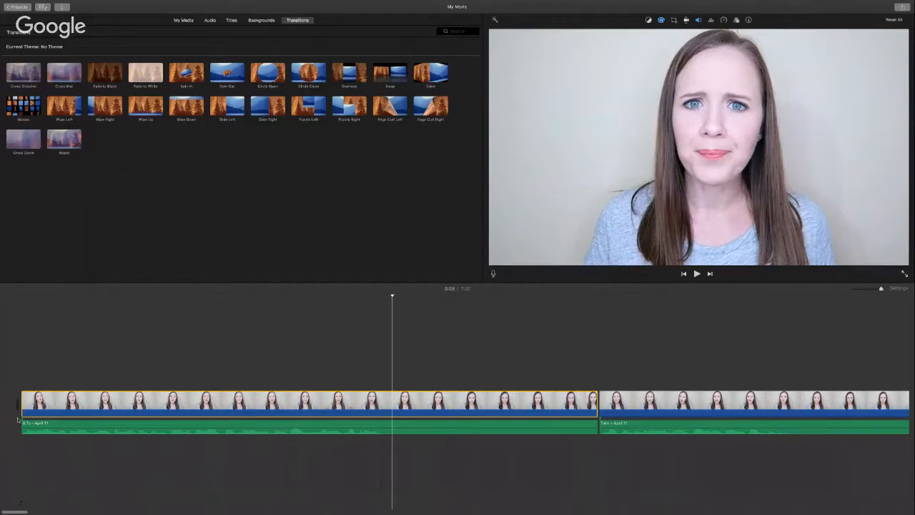
click(396, 426)
Step: Split the clip at the playhead, delete the short piece, and play to the next cut point
key(super+b)
key(Delete)
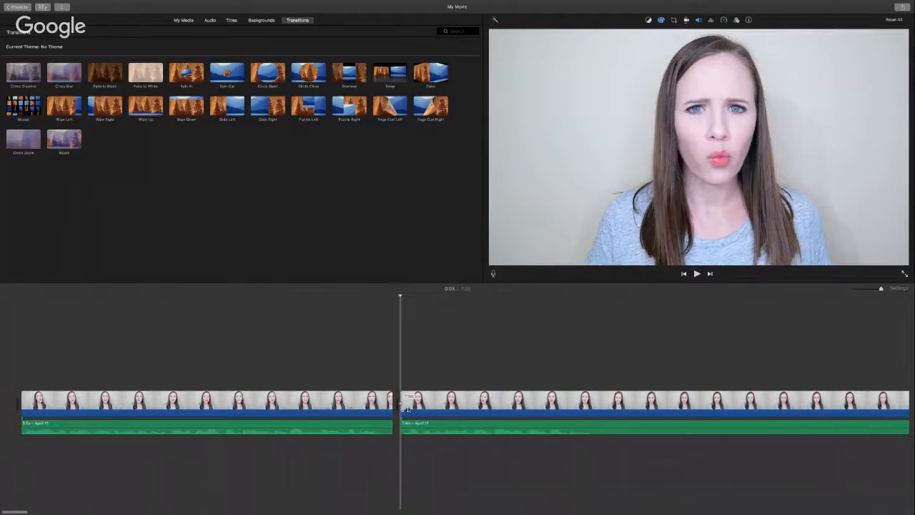
key(space)
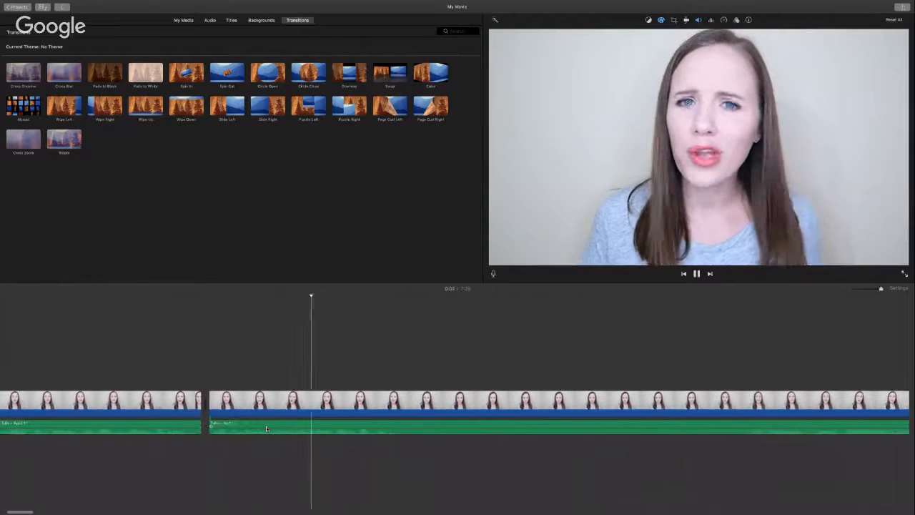
key(space)
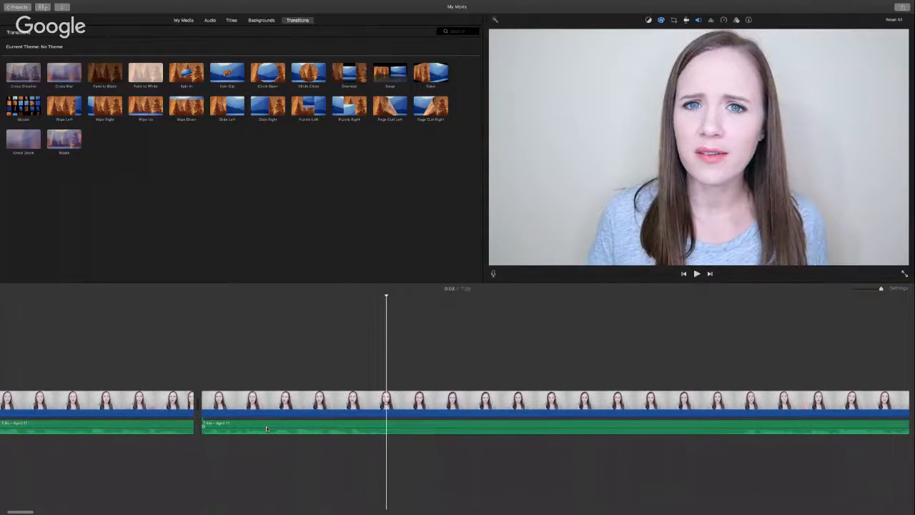
Step: Split the music and video at the next point and delete the section between the cuts
click(392, 429)
key(super+b)
scroll(392, 429, right, 5)
click(500, 402)
key(super+b)
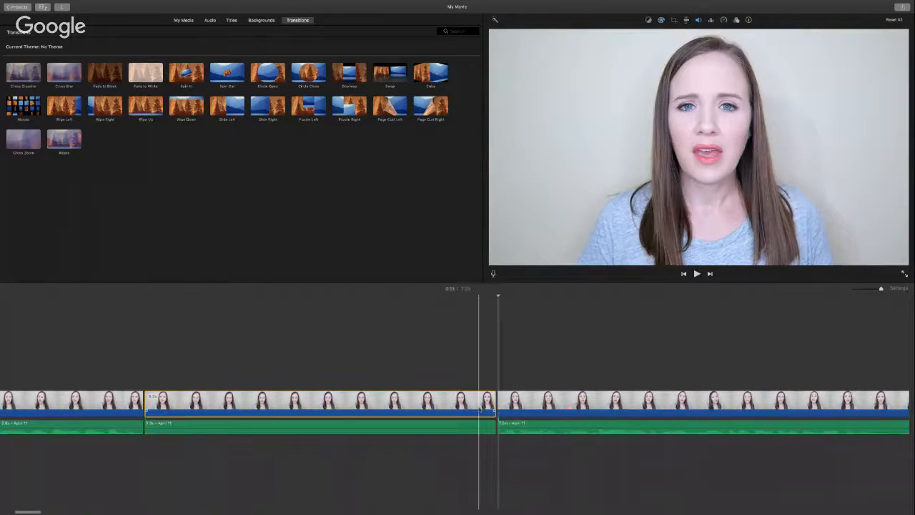
key(Delete)
Step: Trim a short piece off the start of the second clip, leaving two clips and 7:24
key(space)
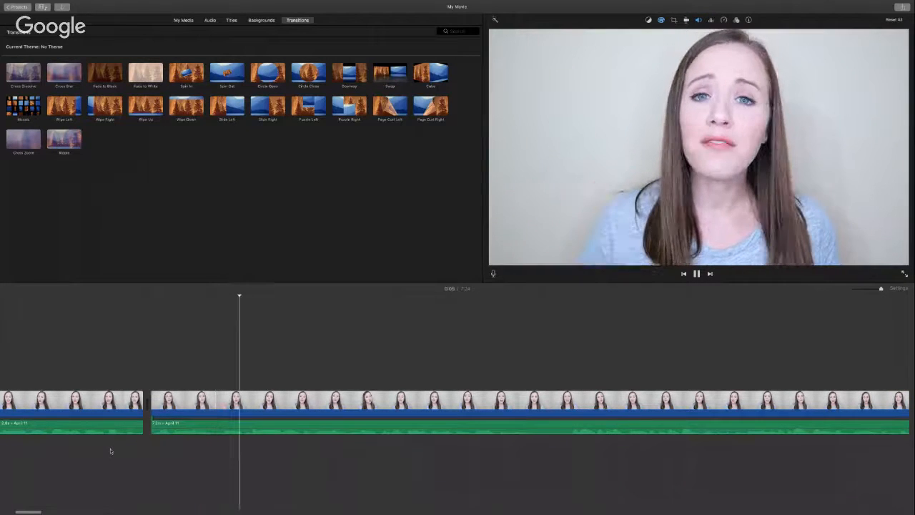
scroll(110, 452, right, 3)
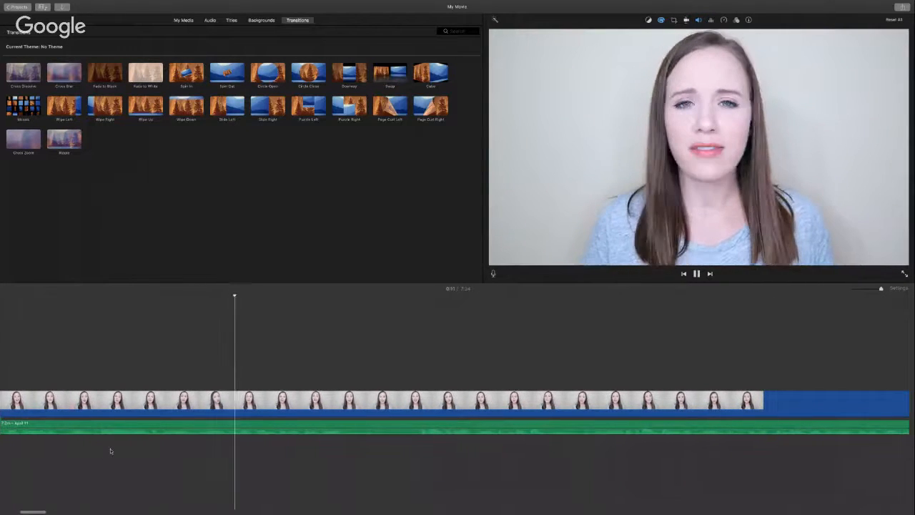
key(space)
click(388, 406)
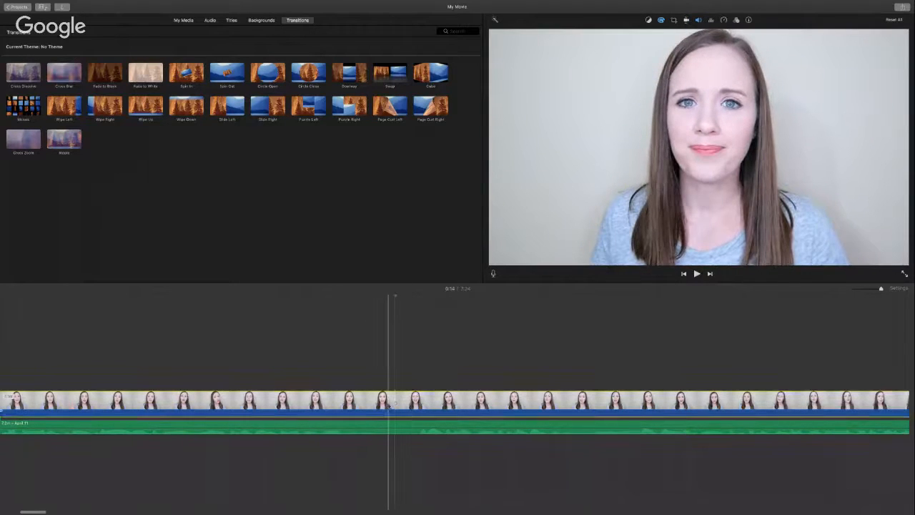
key(super+b)
click(395, 408)
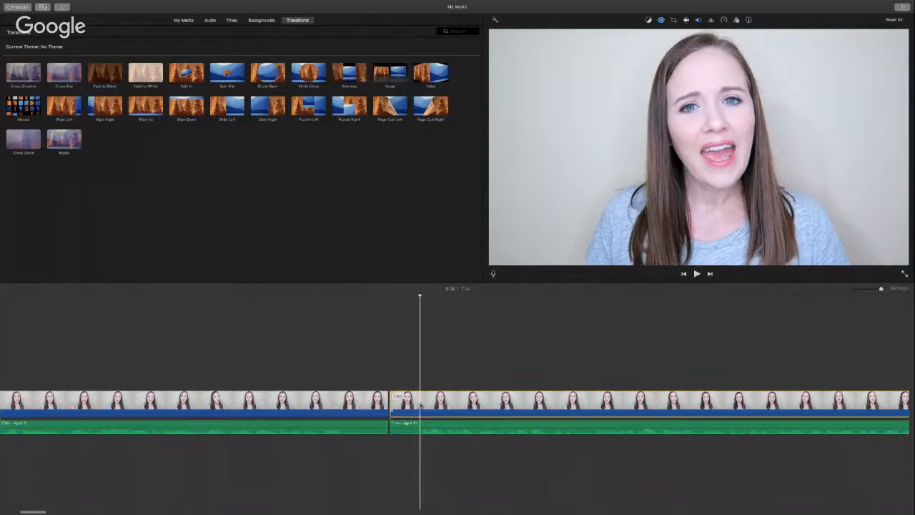
key(super+b)
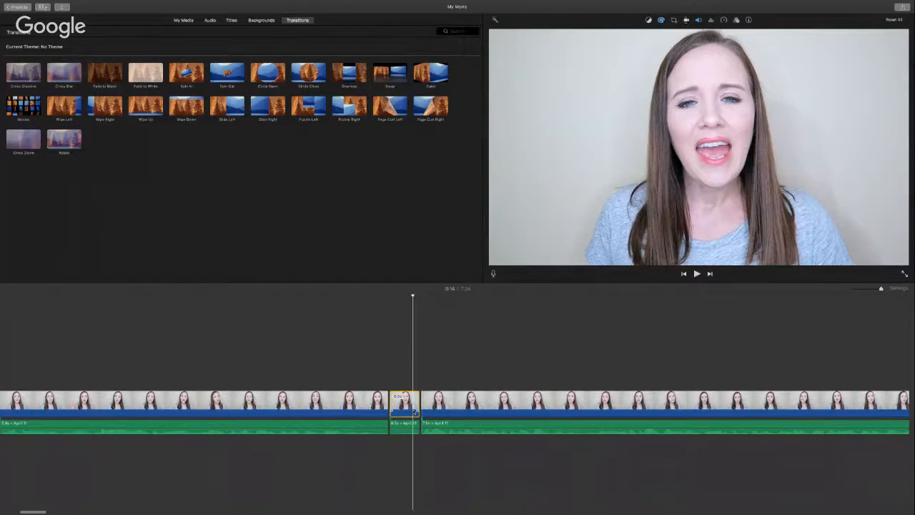
key(Delete)
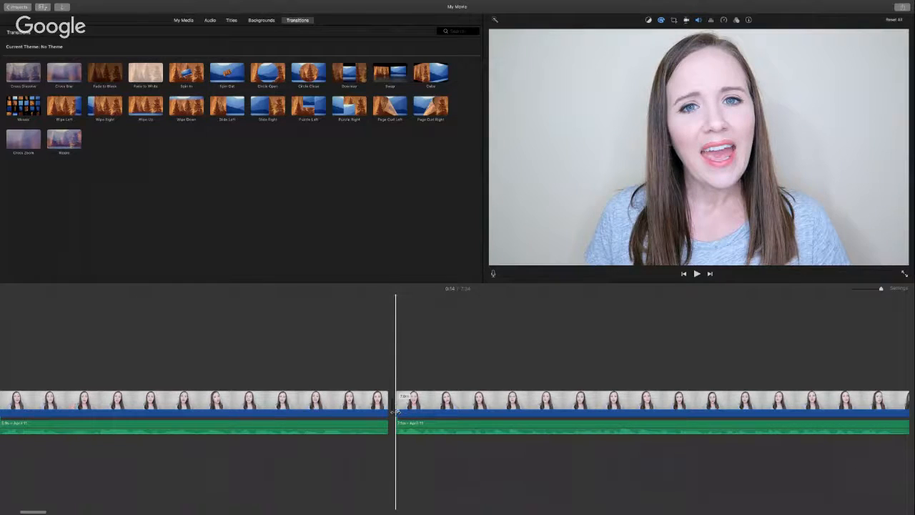
key(space)
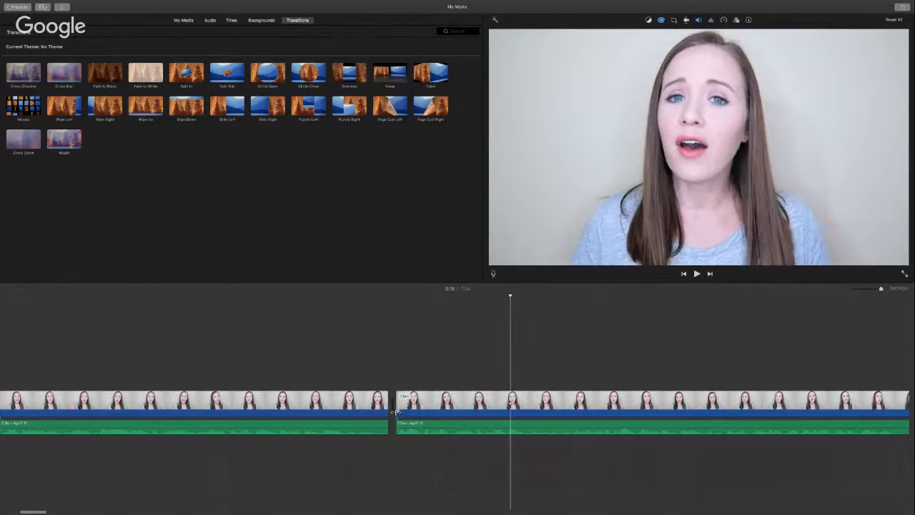
key(space)
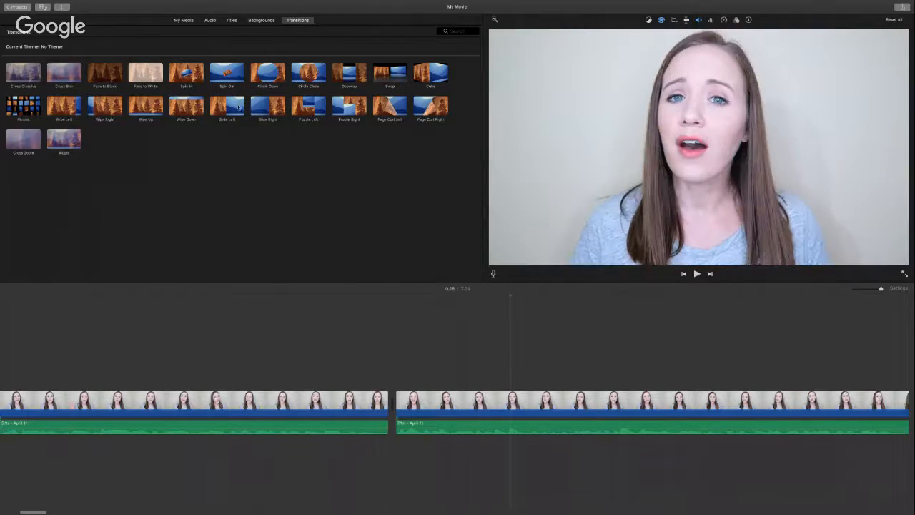
Step: Add a Wipe Left transition between the two clips and play it back
mouse_move(238, 107)
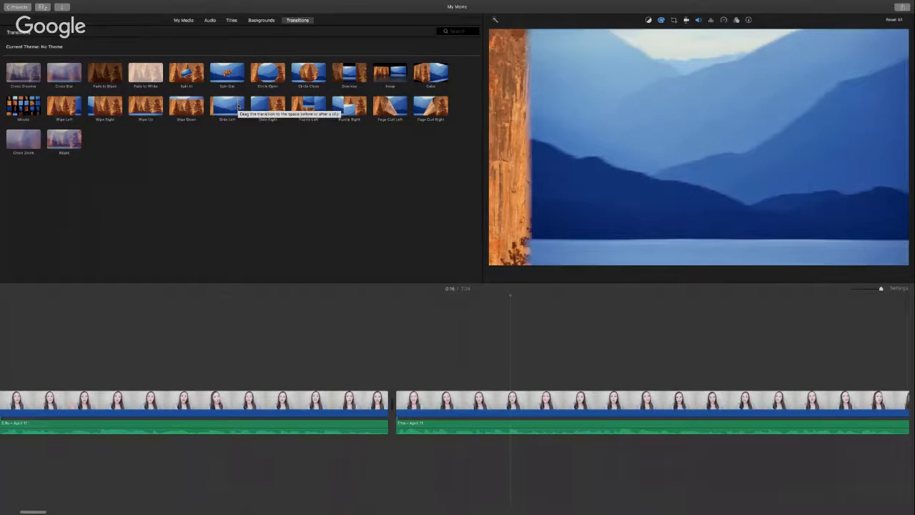
click(59, 105)
drag(59, 106, 359, 408)
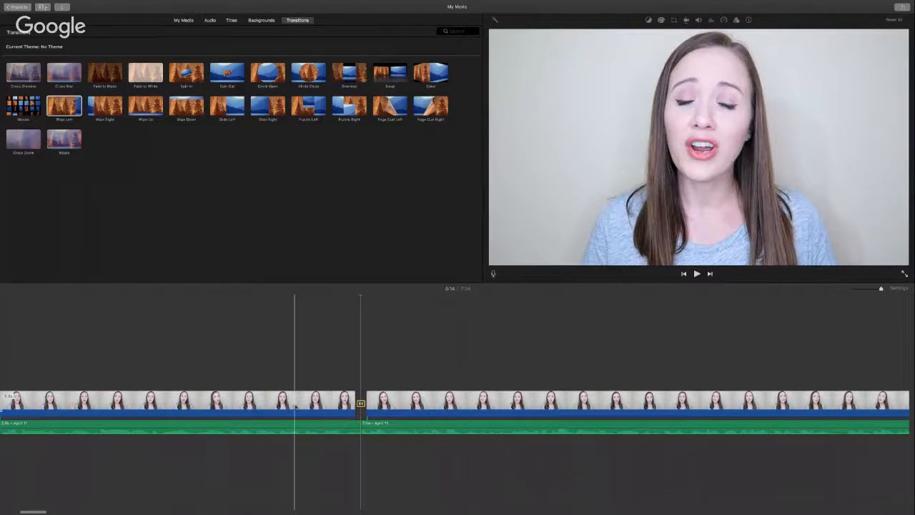
key(space)
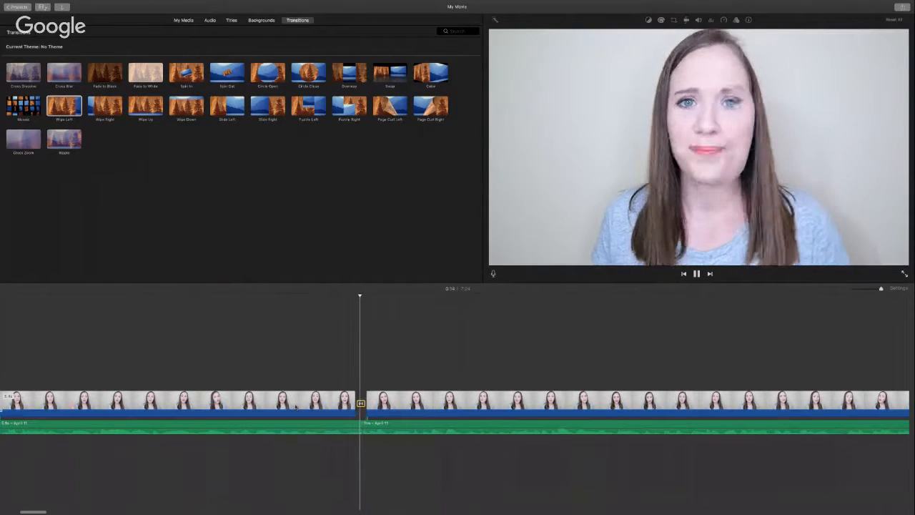
key(space)
Step: Replace the Wipe Left transition with Spin In at the clip junction
click(361, 403)
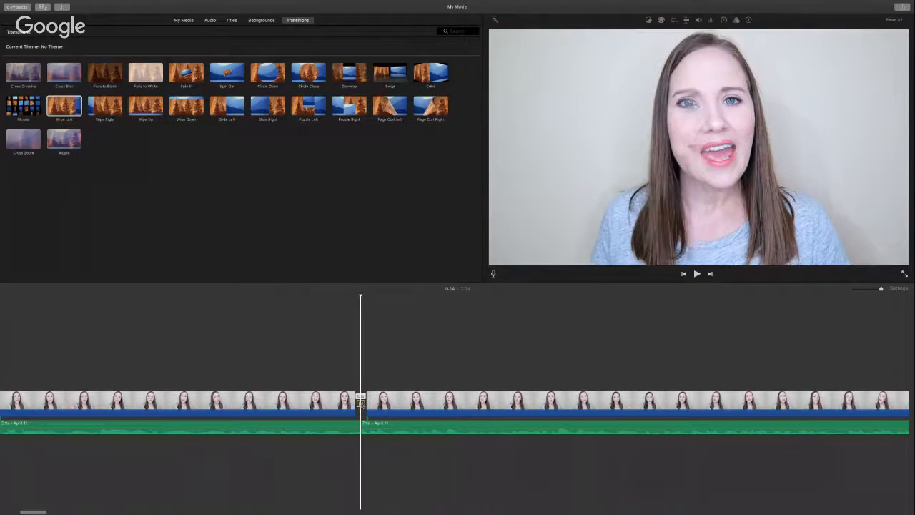
key(Delete)
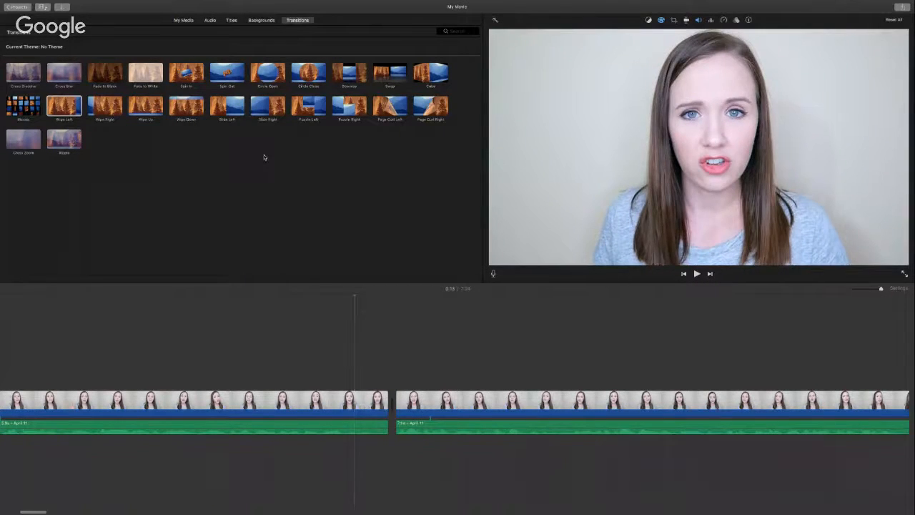
drag(185, 76, 333, 404)
drag(180, 73, 333, 405)
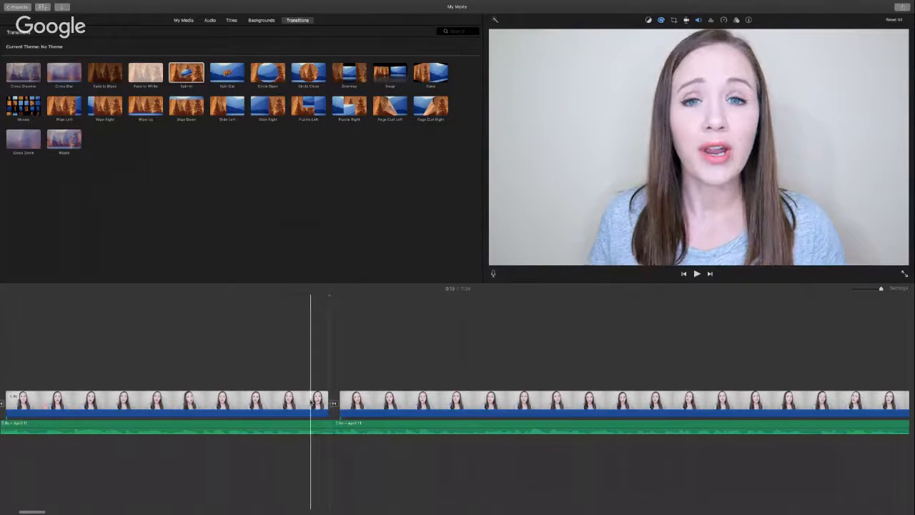
Step: Play back the Spin In transition, then delete it so the clips join directly
key(space)
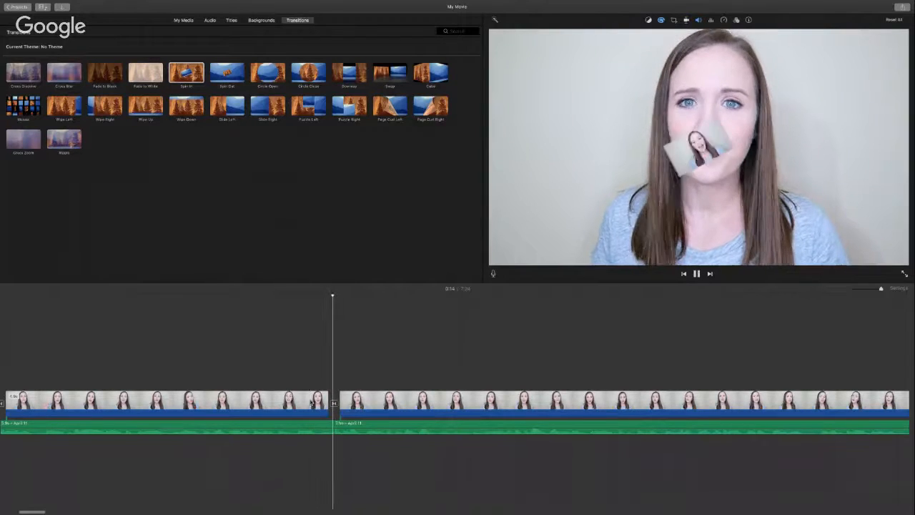
key(space)
click(333, 404)
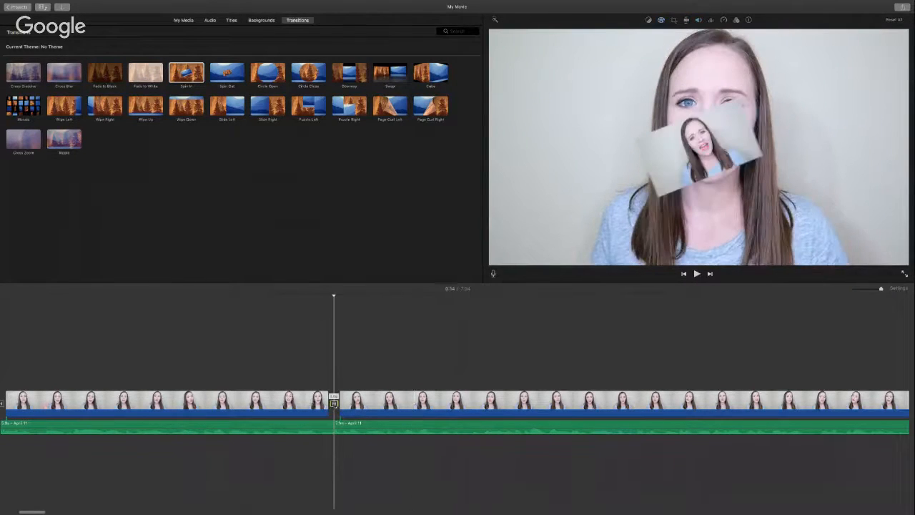
key(Delete)
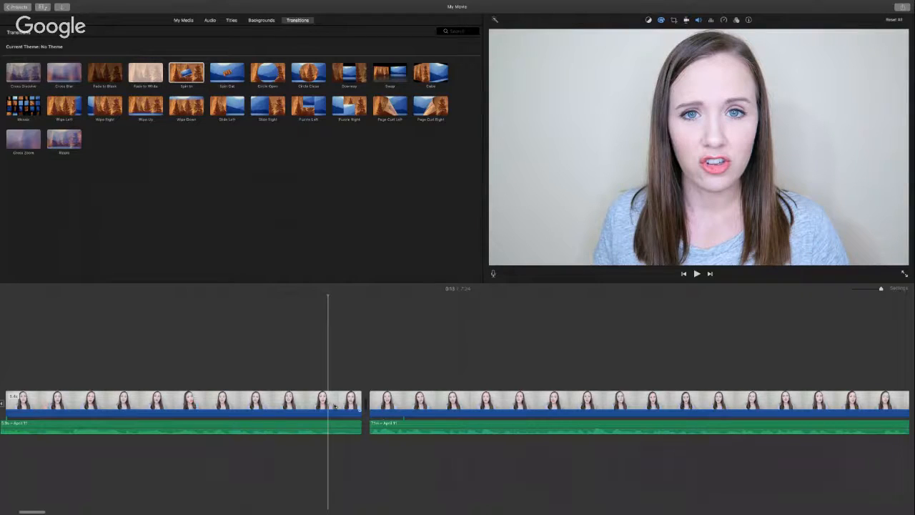
Step: Show My Media, select the talking-head clip, set the playhead near 0:14, and open Import
click(184, 20)
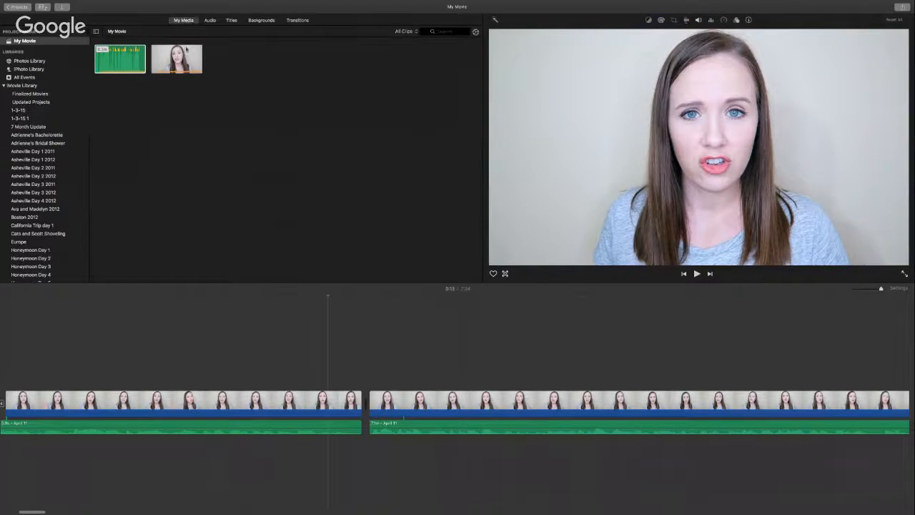
click(160, 60)
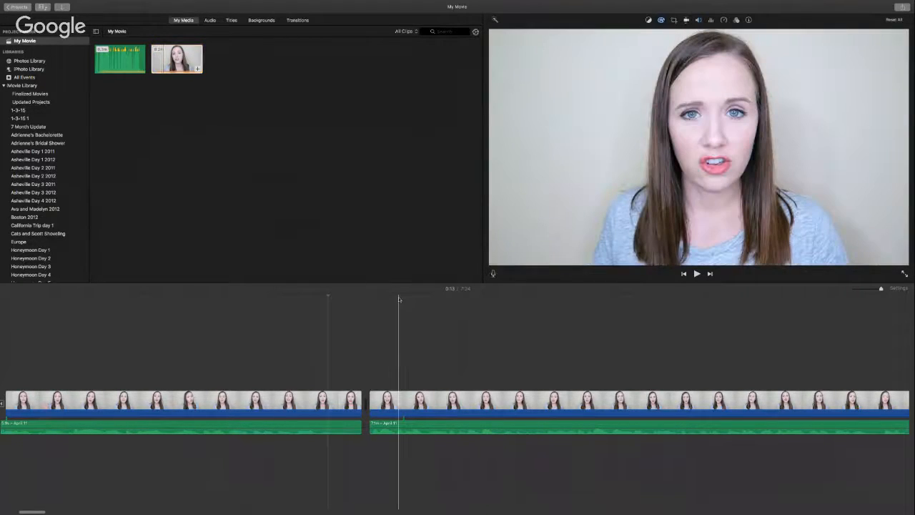
click(370, 377)
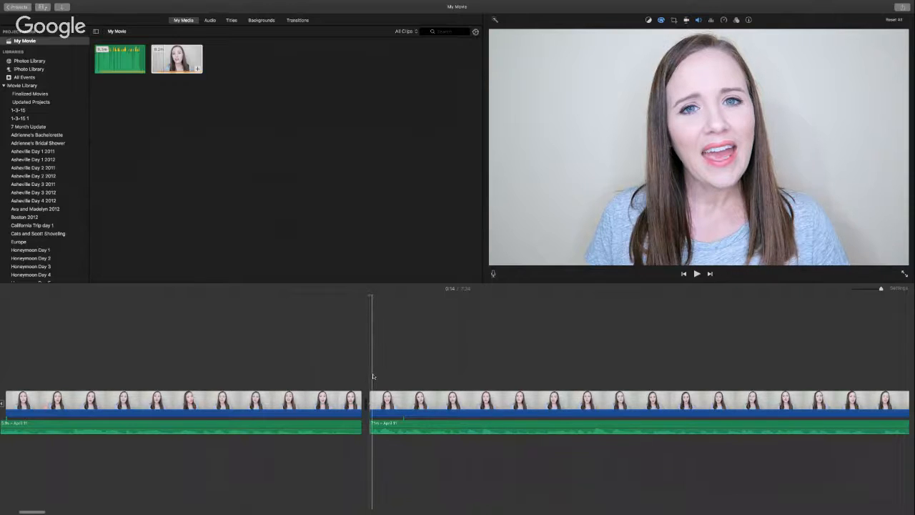
scroll(370, 373, left, 2)
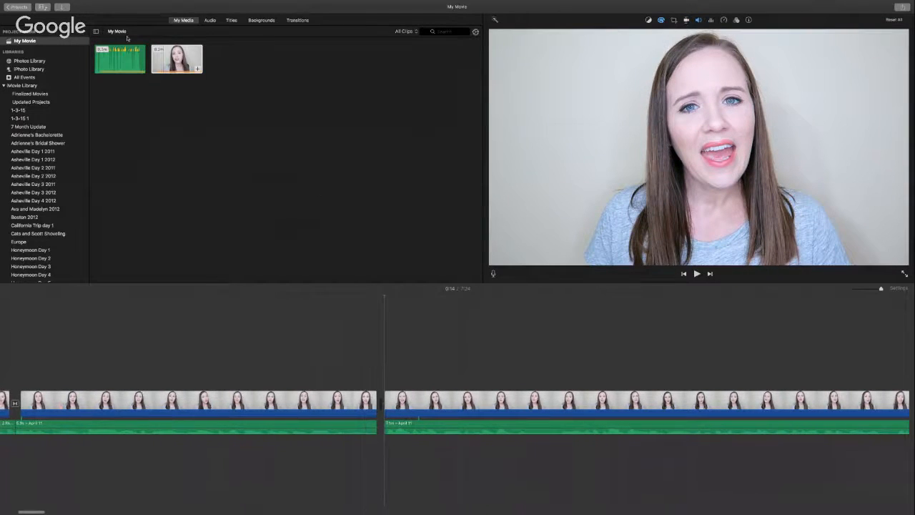
click(63, 8)
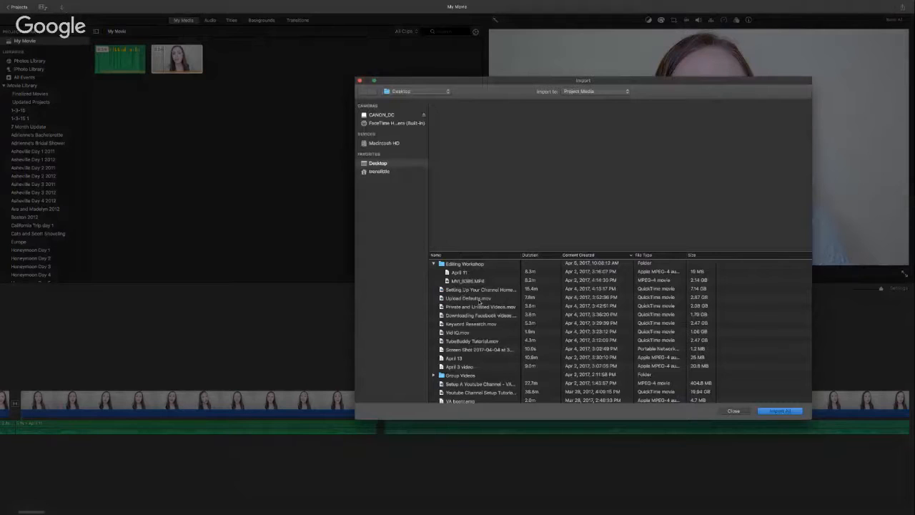
scroll(532, 351, down, 3)
scroll(532, 349, down, 5)
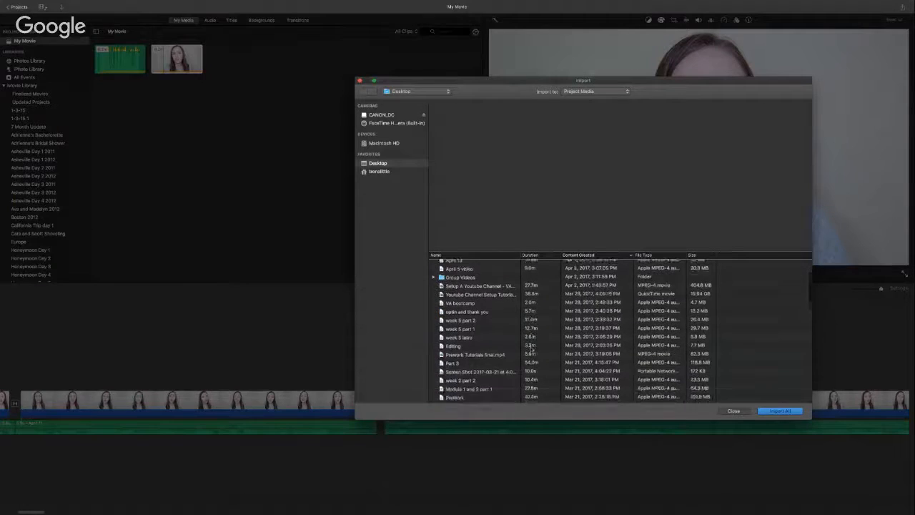
scroll(532, 349, down, 4)
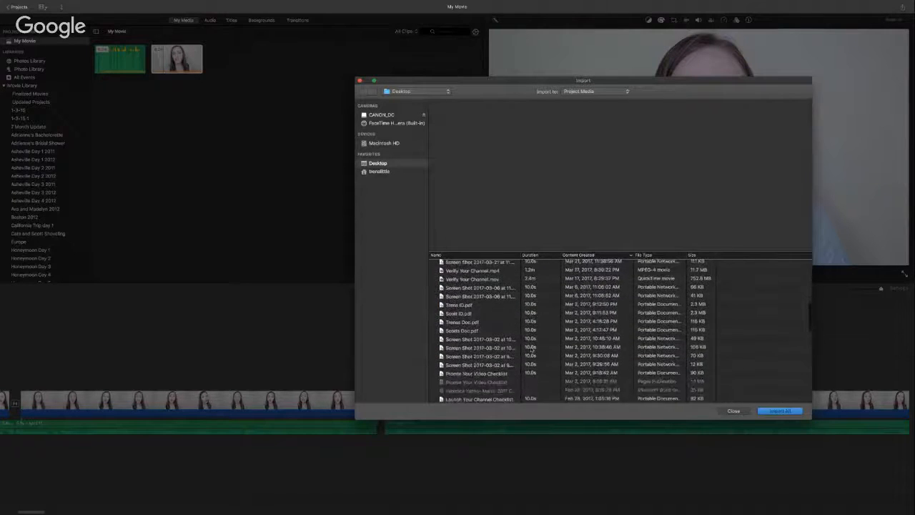
scroll(531, 349, down, 5)
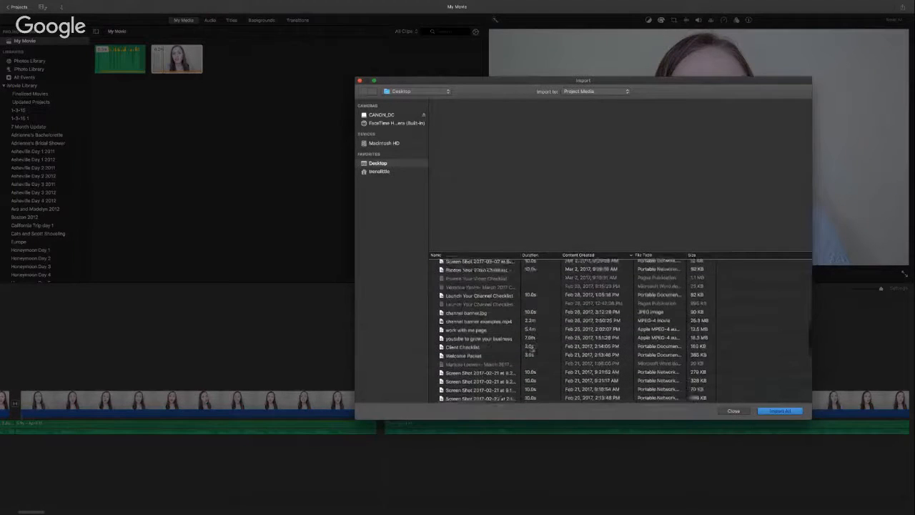
scroll(532, 349, down, 6)
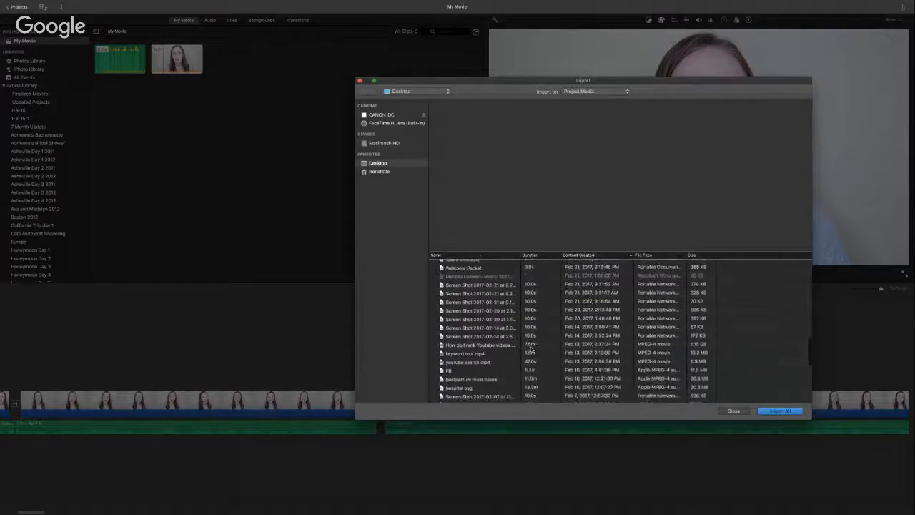
scroll(532, 349, down, 2)
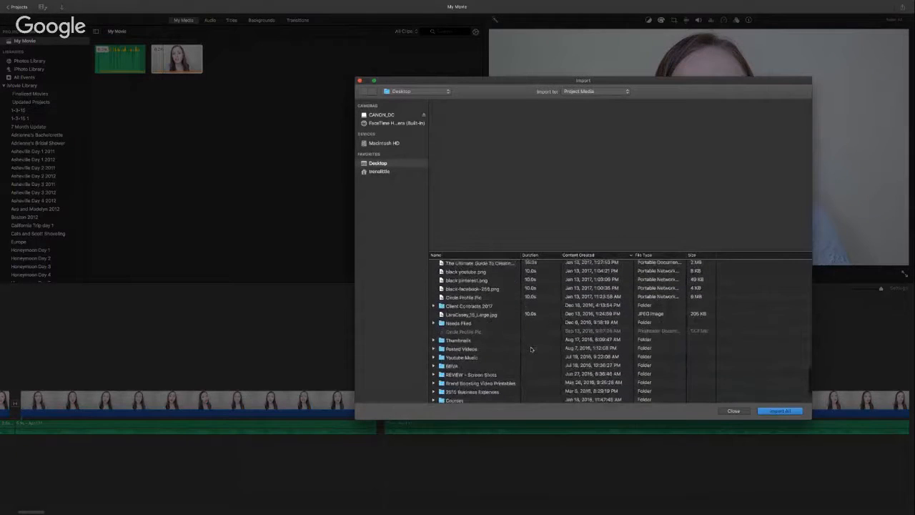
scroll(532, 349, down, 1)
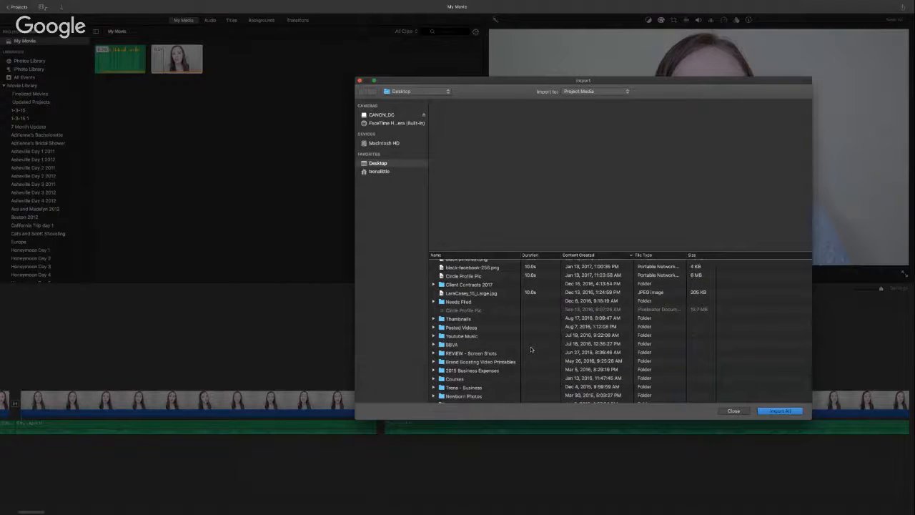
scroll(531, 349, down, 1)
scroll(531, 349, down, 1)
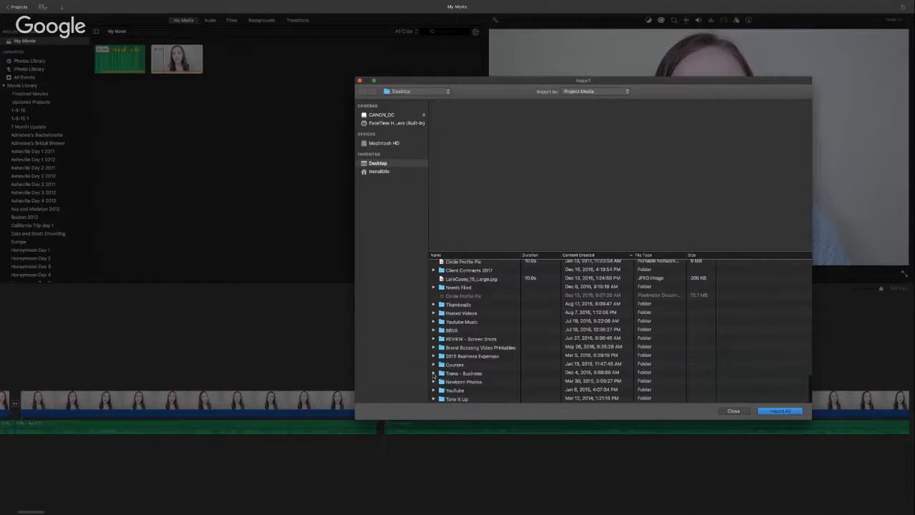
click(433, 373)
scroll(512, 369, down, 1)
scroll(513, 368, down, 10)
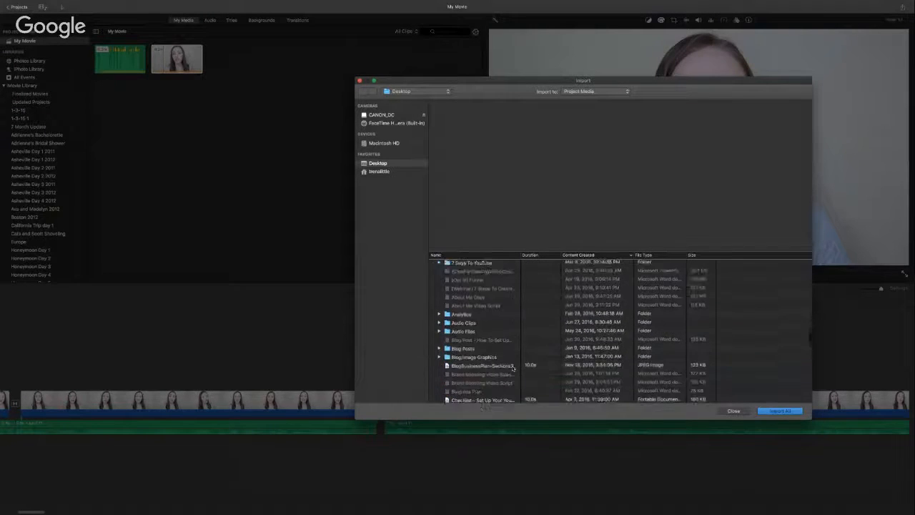
scroll(513, 368, down, 5)
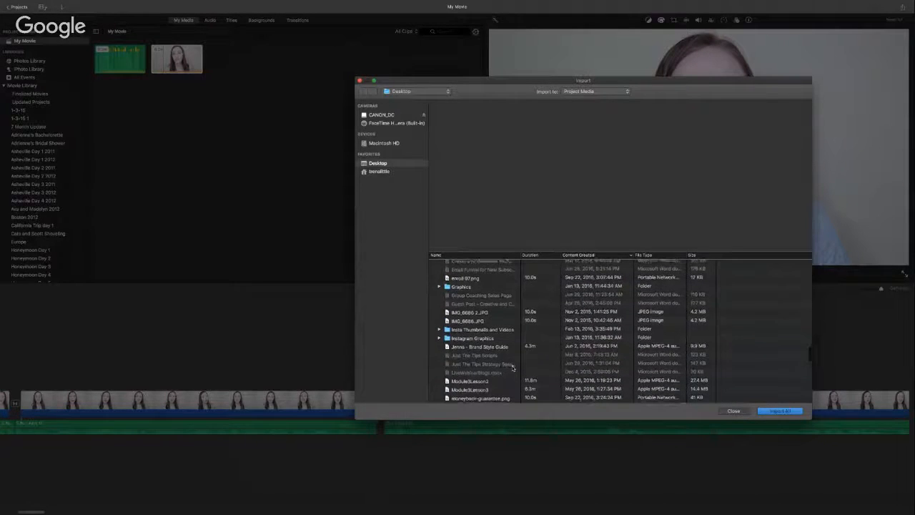
scroll(513, 369, down, 3)
click(734, 411)
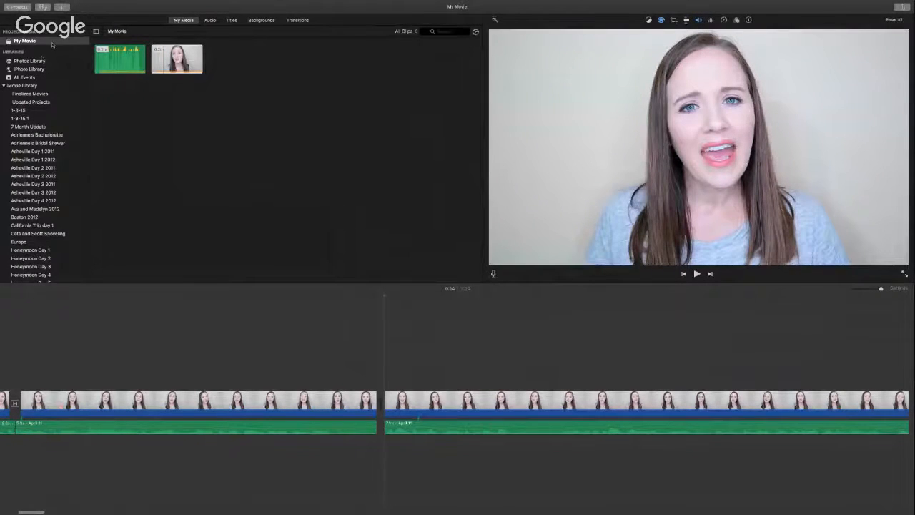
Step: Keep the name My Movie, go back to Projects, and open How To Plan Your Week
click(29, 7)
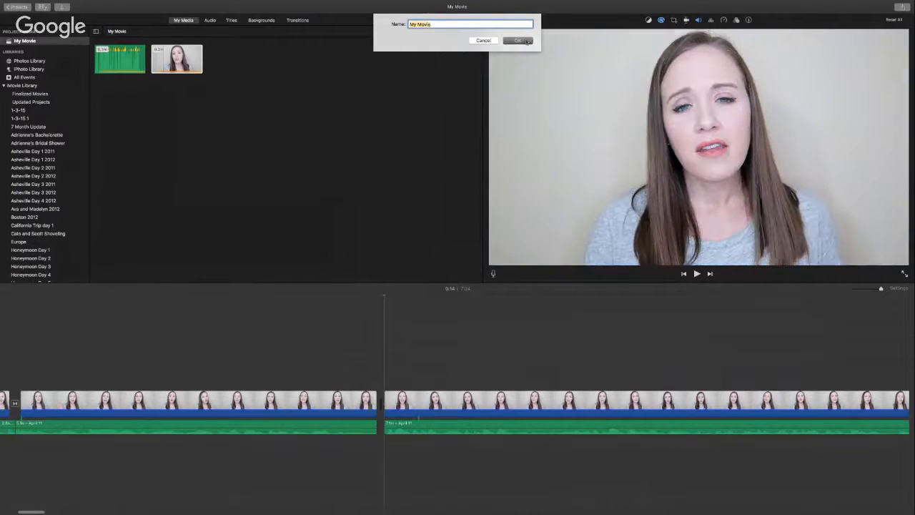
click(518, 40)
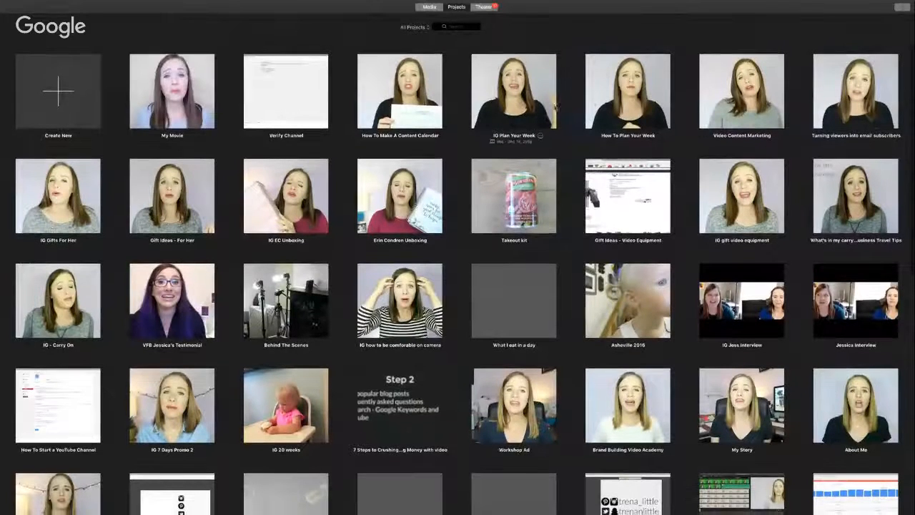
double_click(608, 103)
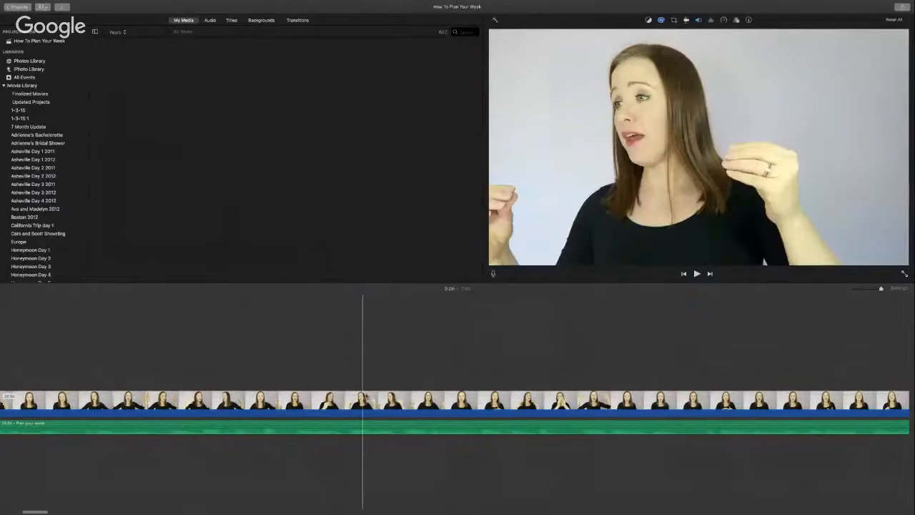
Step: Select the black social-media overlay clip, then return to the Projects browser
scroll(339, 400, right, 20)
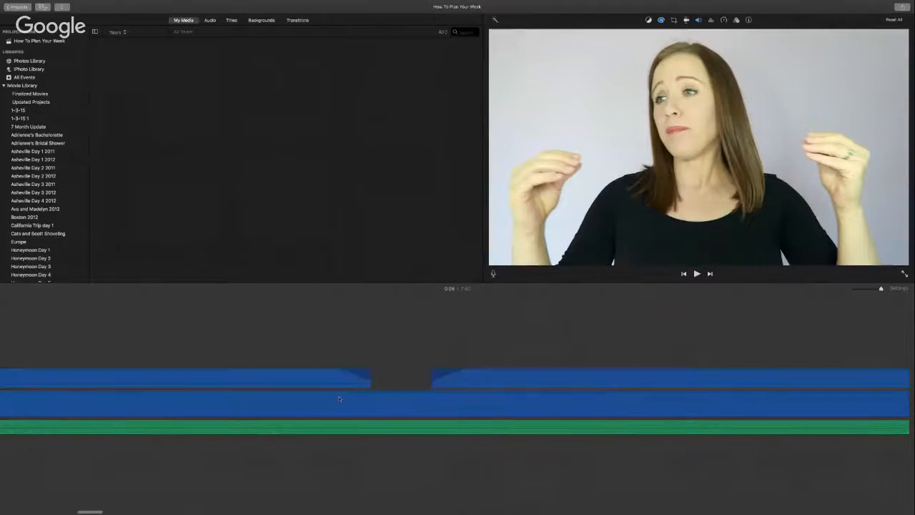
scroll(339, 400, left, 5)
scroll(340, 399, left, 5)
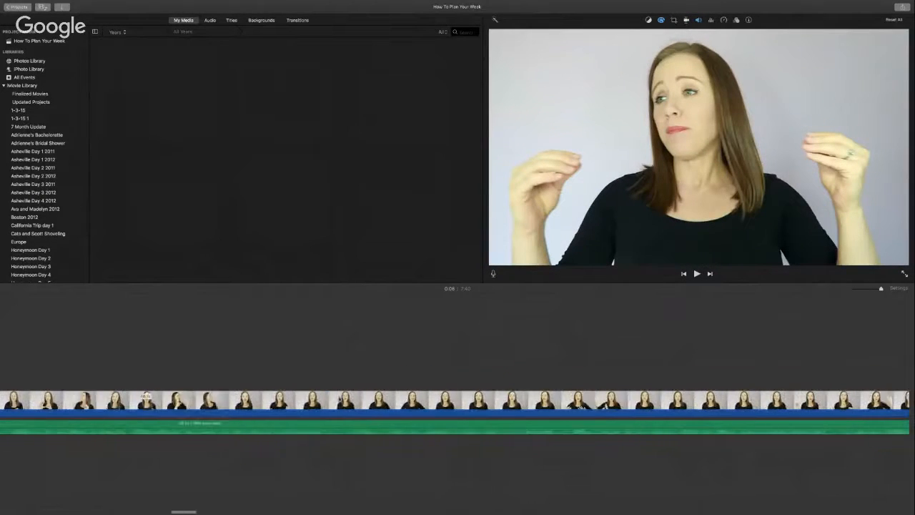
scroll(339, 400, left, 7)
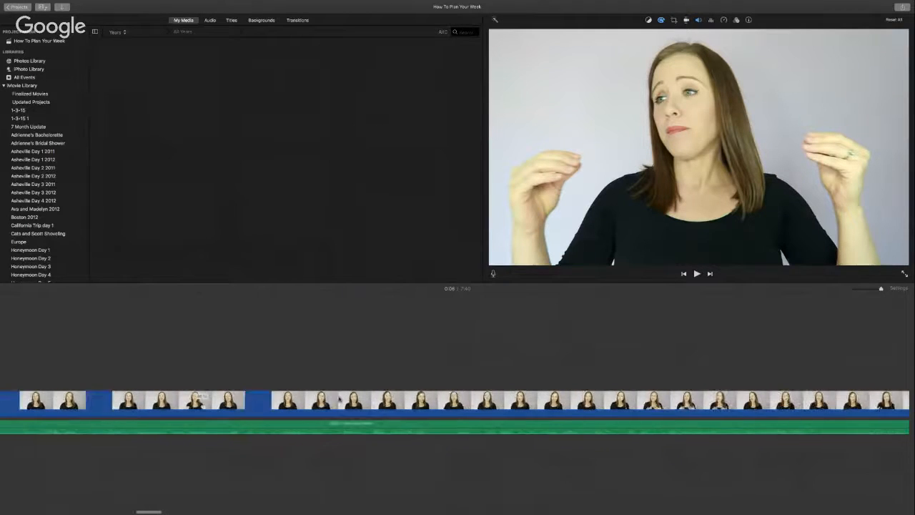
click(301, 377)
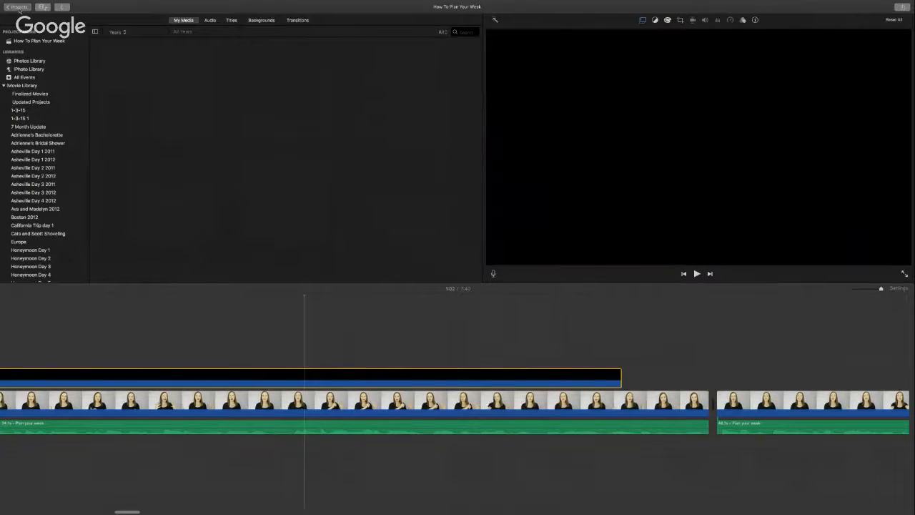
click(19, 7)
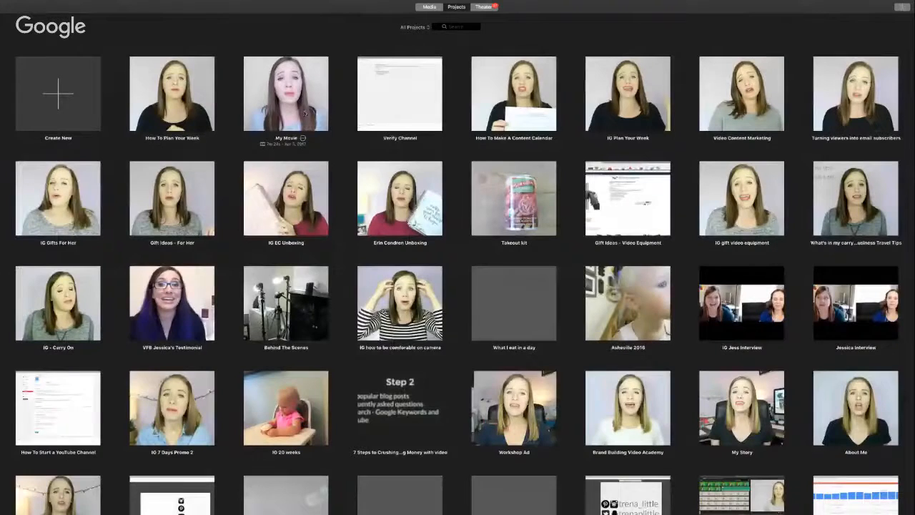
Step: Open My Movie, paste the social-media overlay above the speaker clip, and play it back
double_click(305, 113)
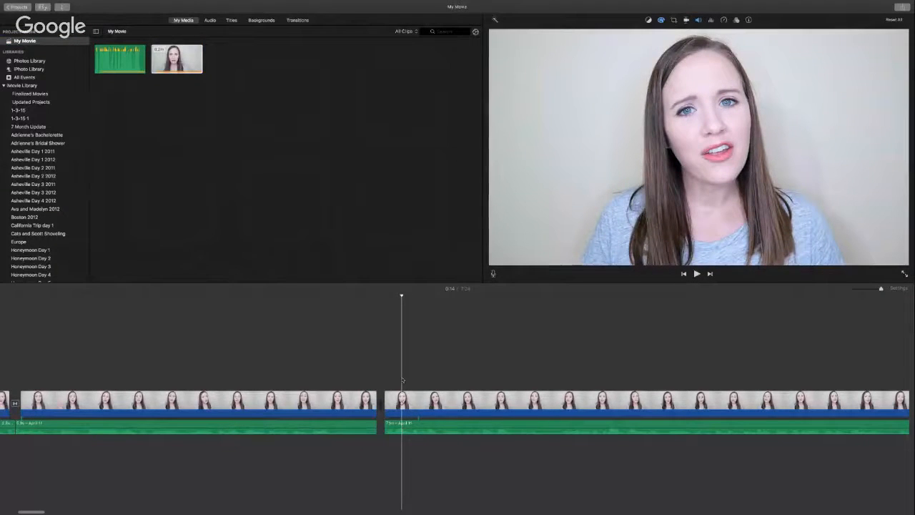
key(super+v)
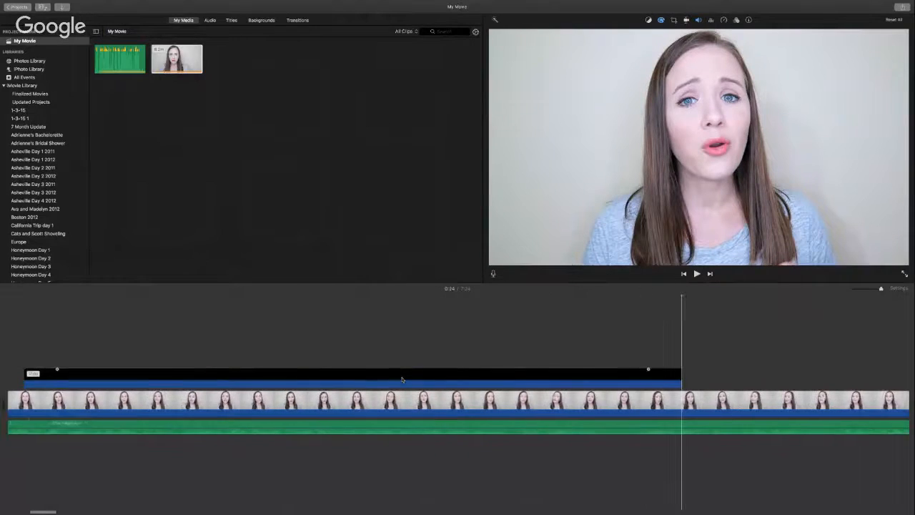
scroll(402, 380, left, 2)
key(space)
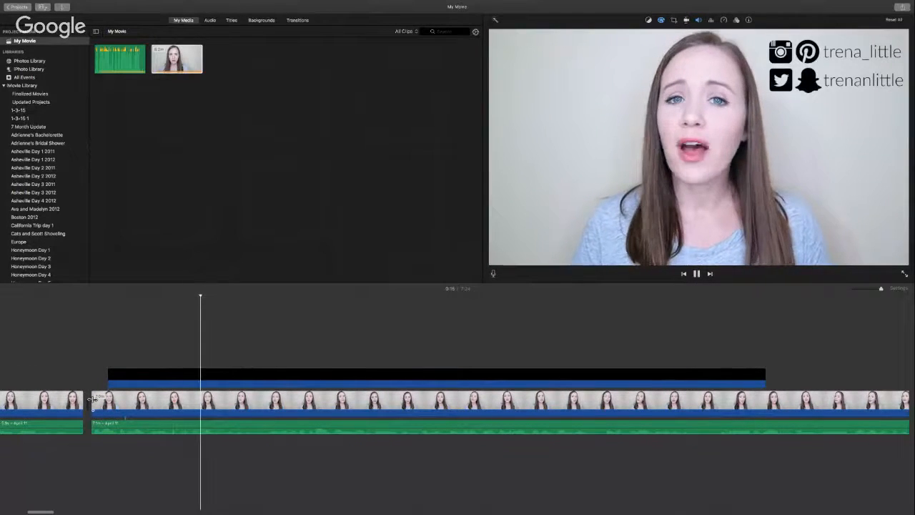
click(147, 378)
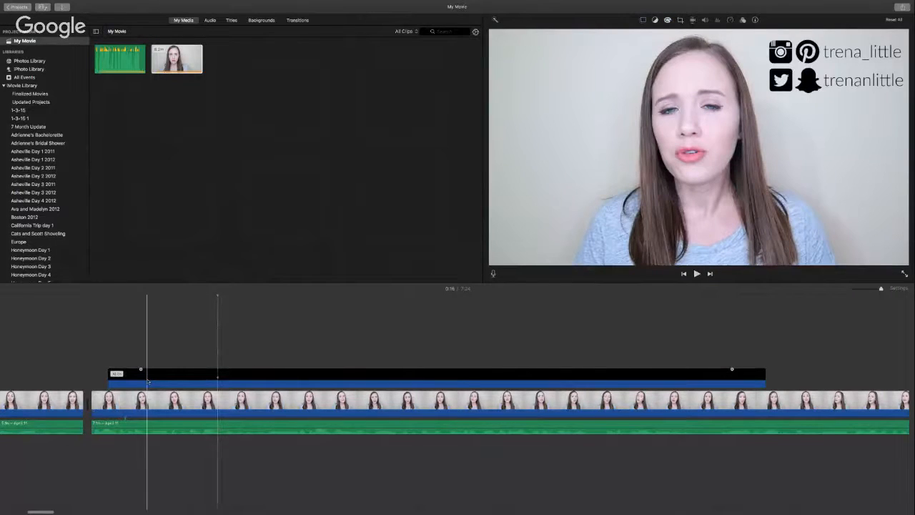
click(170, 375)
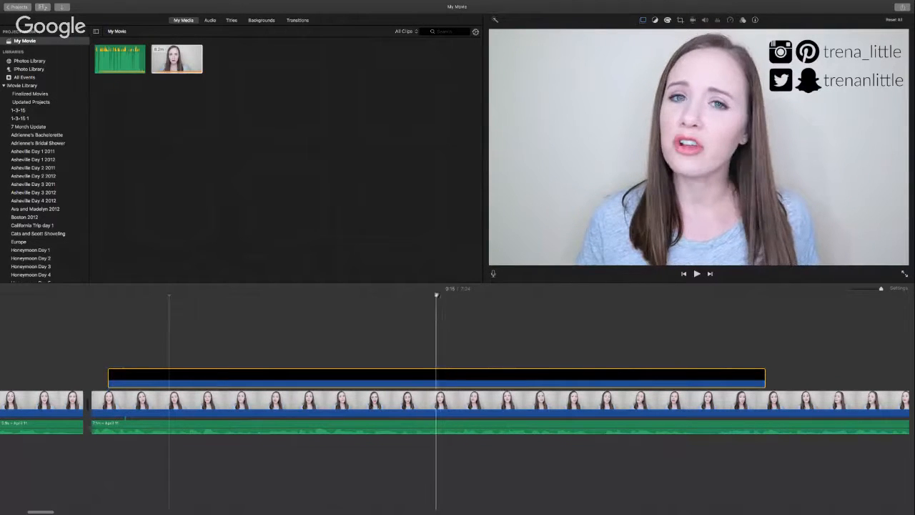
Step: Shrink the overlay with picture-in-picture, drag it to the top-left corner, and review playback
click(419, 376)
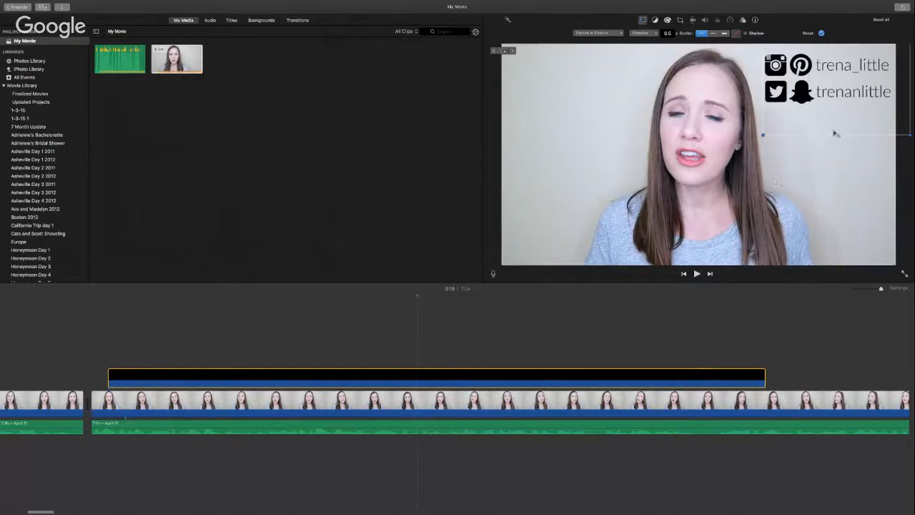
drag(763, 135, 797, 102)
drag(825, 61, 548, 106)
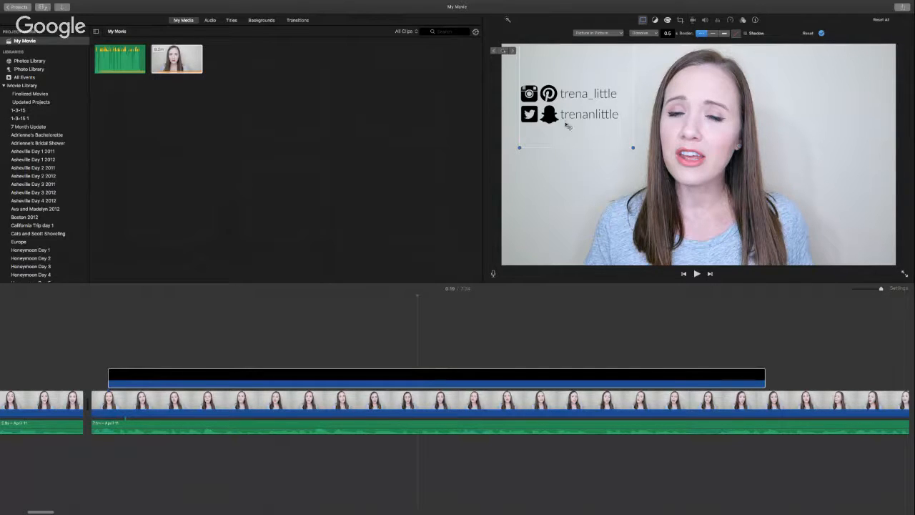
drag(552, 100, 542, 87)
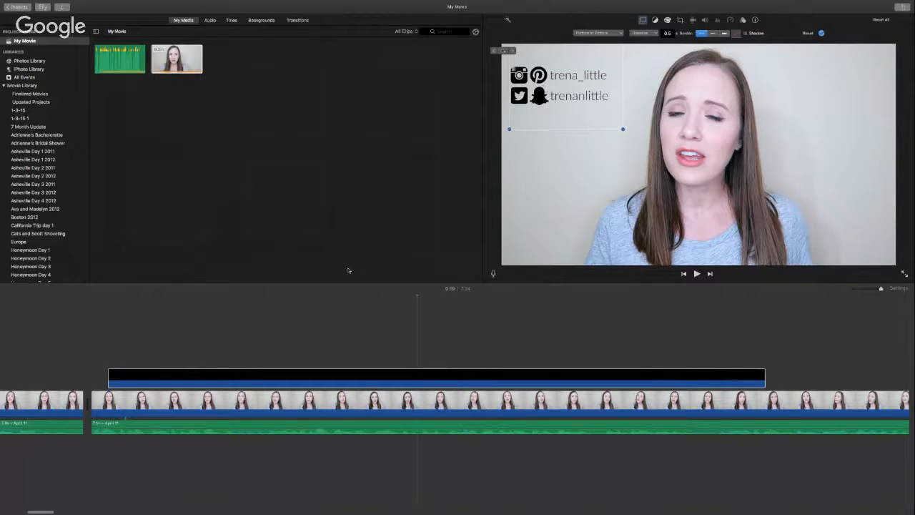
key(space)
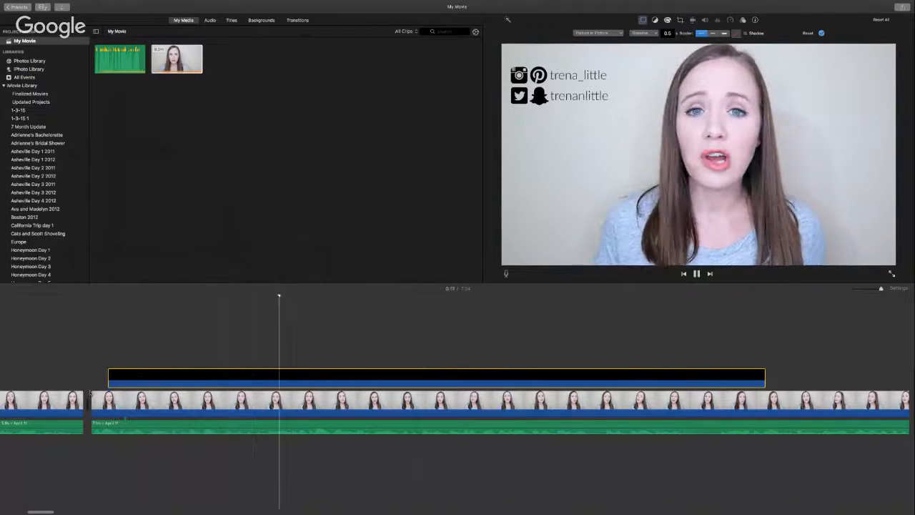
key(space)
scroll(108, 396, right, 2)
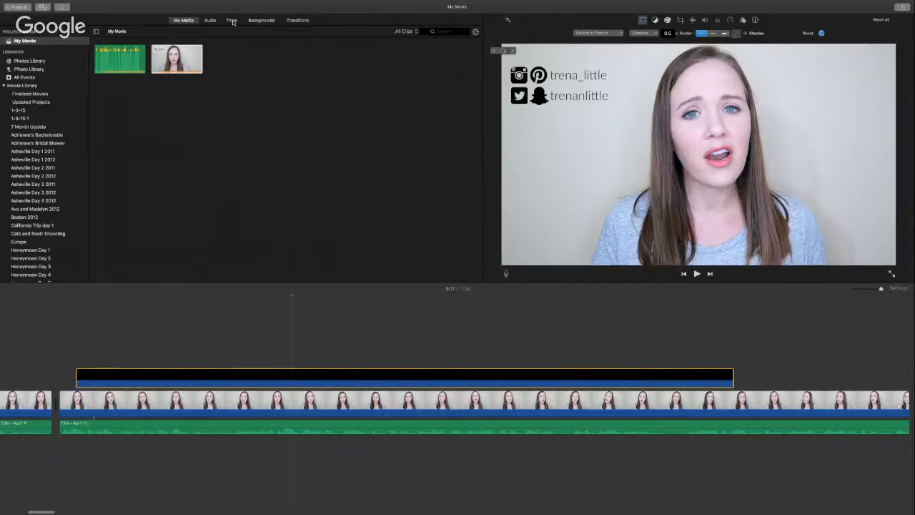
Step: Show the Titles browser, move the playhead near the overlay, and preview the Paper style
click(231, 21)
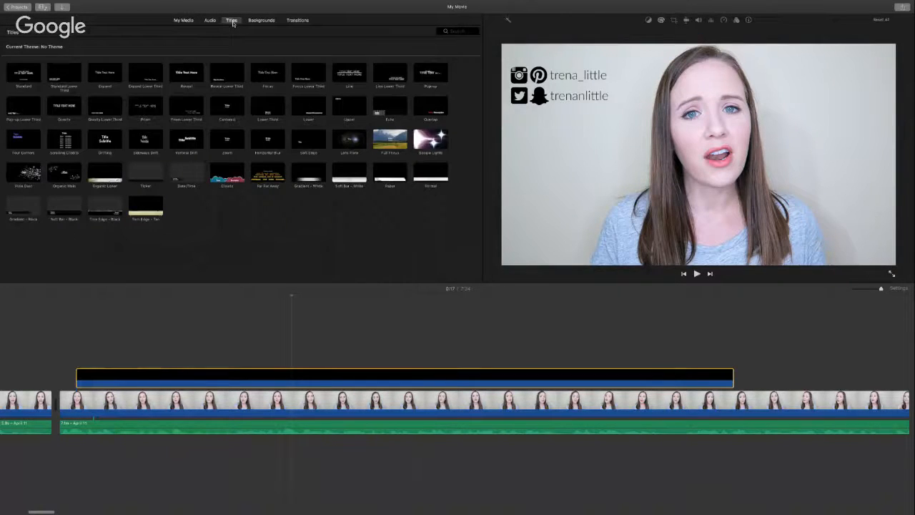
click(86, 378)
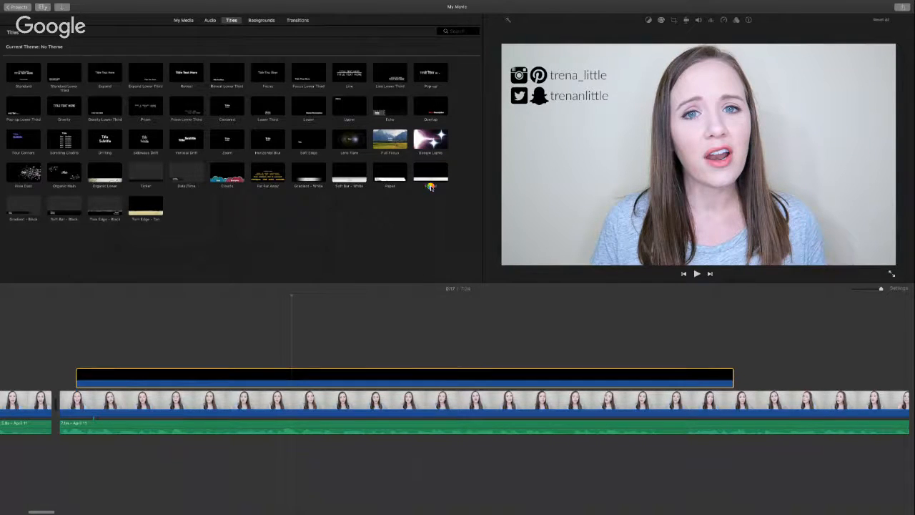
click(390, 174)
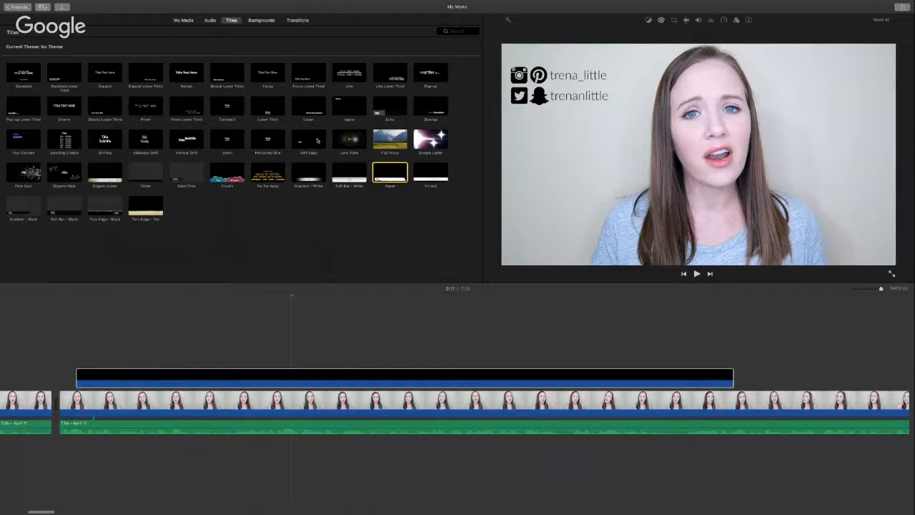
Step: Add a Gradient - White title at the clip's start reading the presenter's name and 'Video Content Strategist'
click(172, 242)
drag(305, 173, 78, 336)
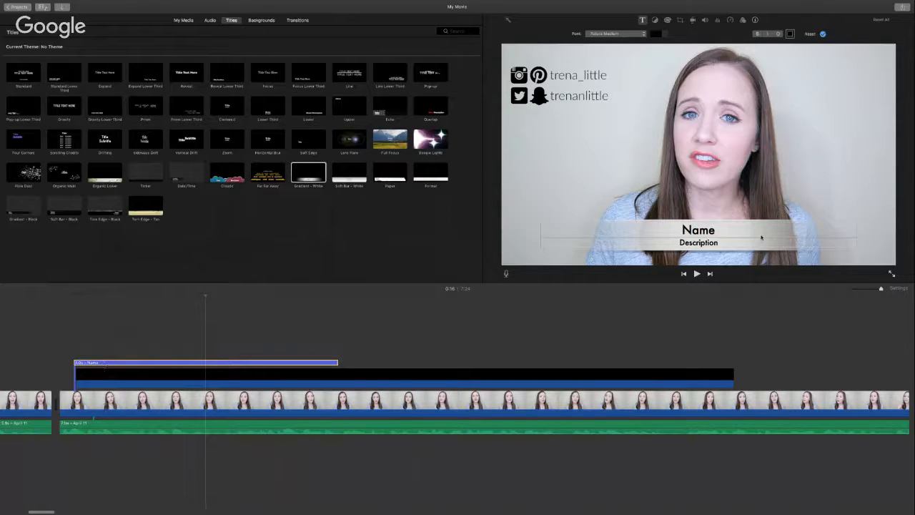
double_click(705, 230)
double_click(701, 244)
text(Video COntent)
key(BackSpace)
key(BackSpace)
key(BackSpace)
key(BackSpace)
key(BackSpace)
key(BackSpace)
text(ontent)
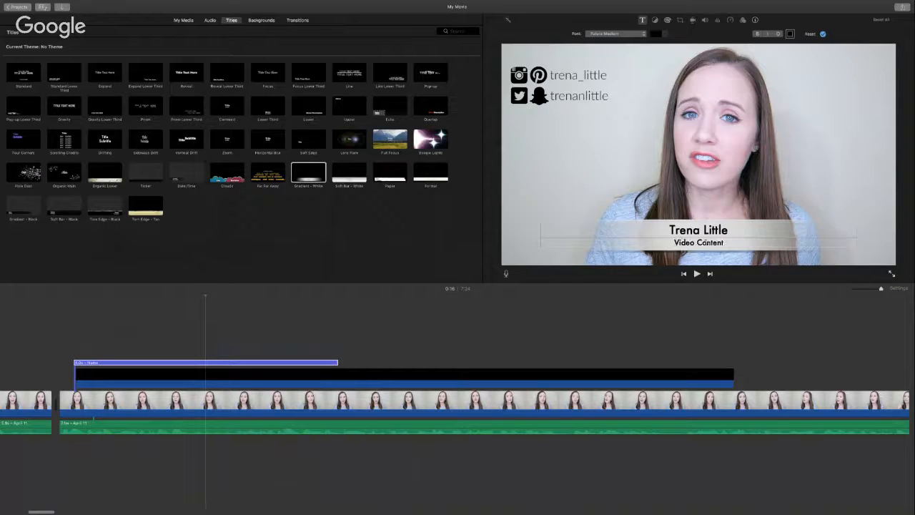
text( Strategist)
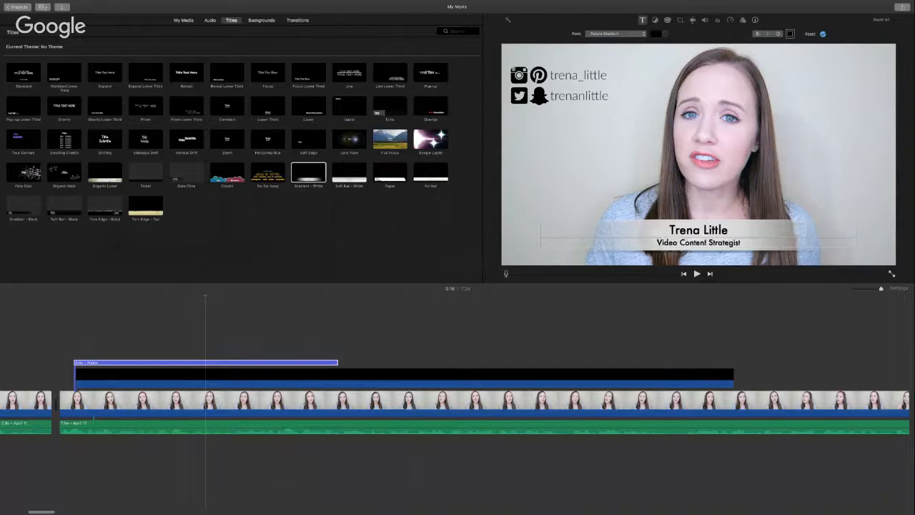
Step: Set the title's name line to Lato Hairline Italic at size 64 in the Fonts panel
click(703, 229)
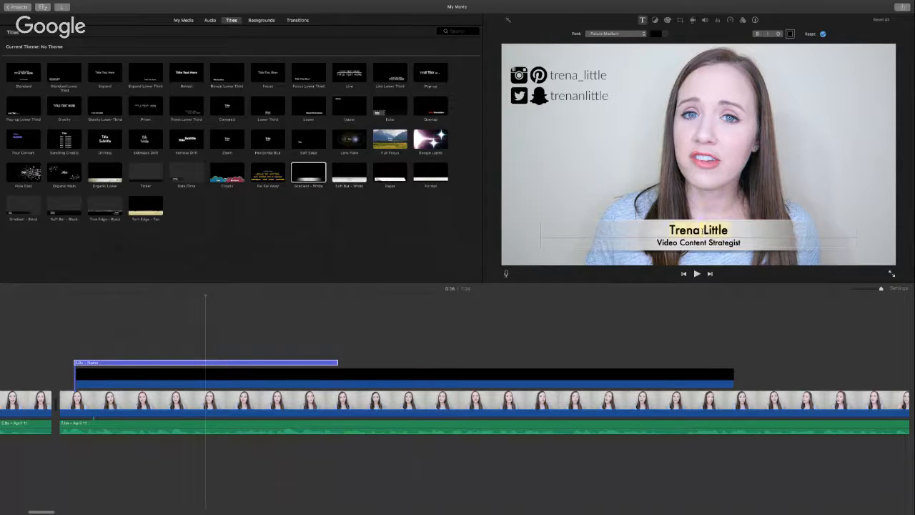
click(643, 34)
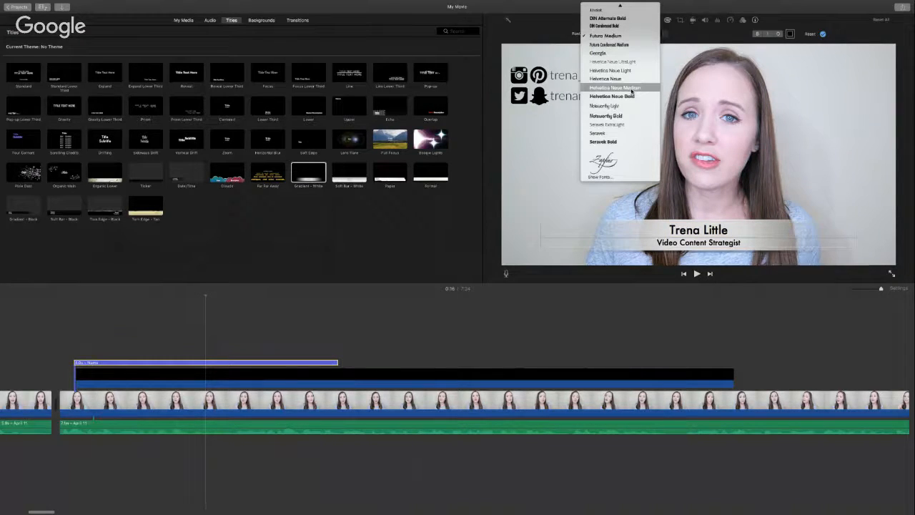
scroll(632, 91, up, 5)
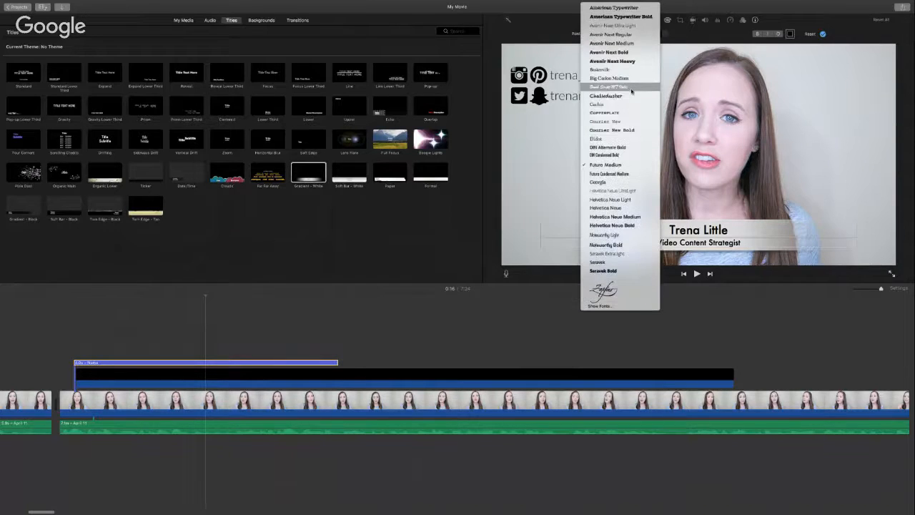
click(611, 307)
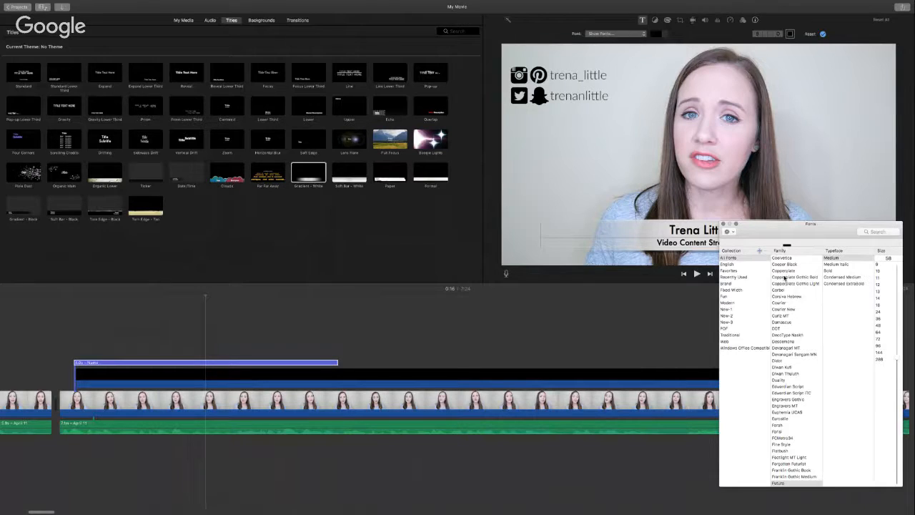
scroll(797, 343, down, 5)
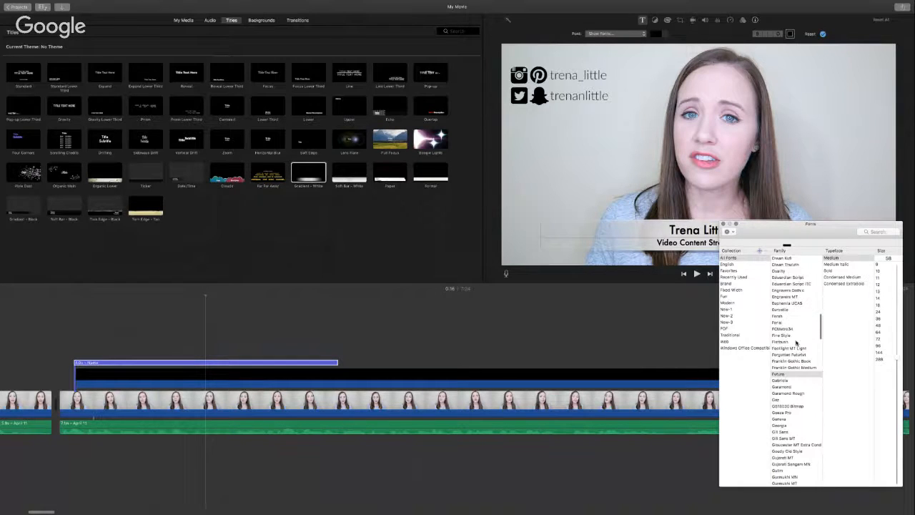
scroll(797, 343, down, 10)
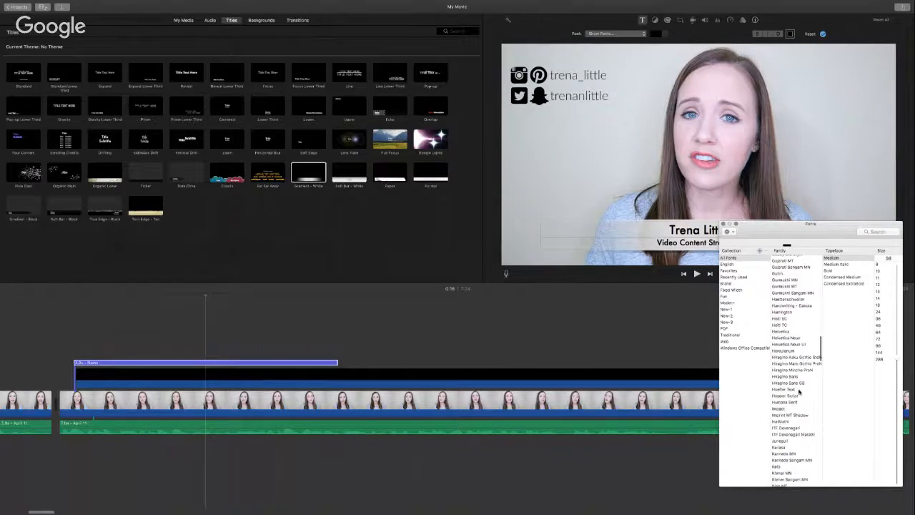
scroll(799, 391, down, 2)
click(778, 404)
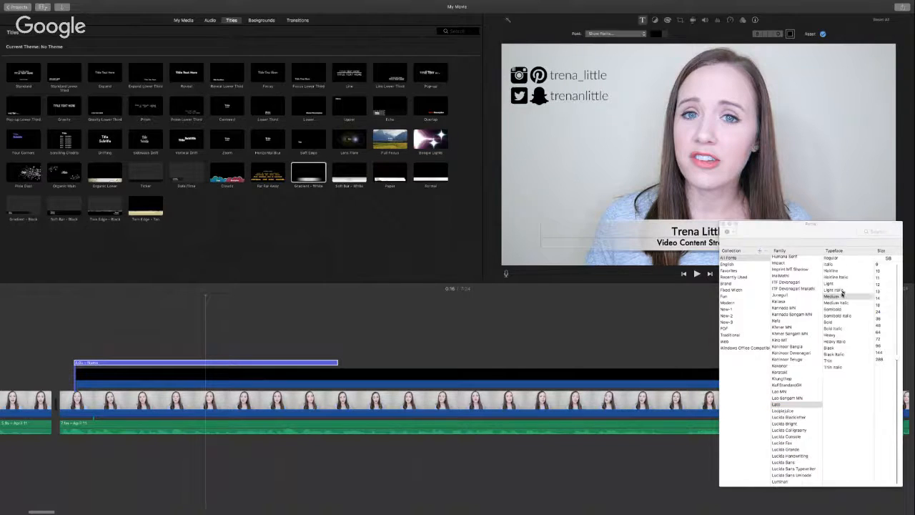
click(837, 278)
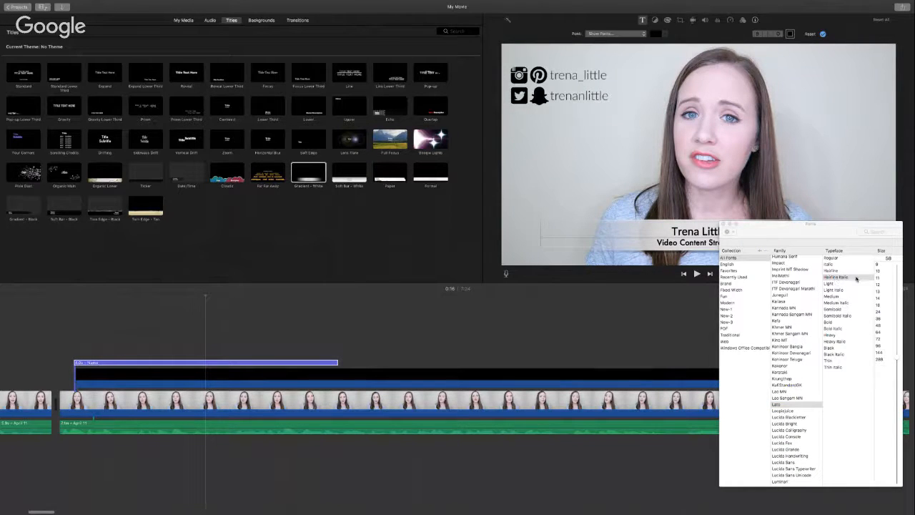
click(879, 332)
Step: Reduce the name line to size 13, close the fonts panel, and select the subtitle line
double_click(681, 231)
drag(672, 231, 741, 233)
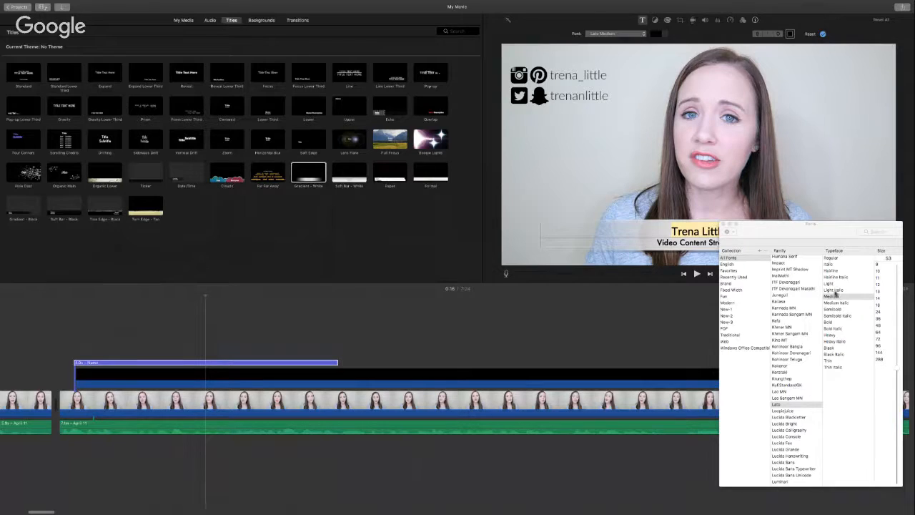
click(878, 293)
click(669, 282)
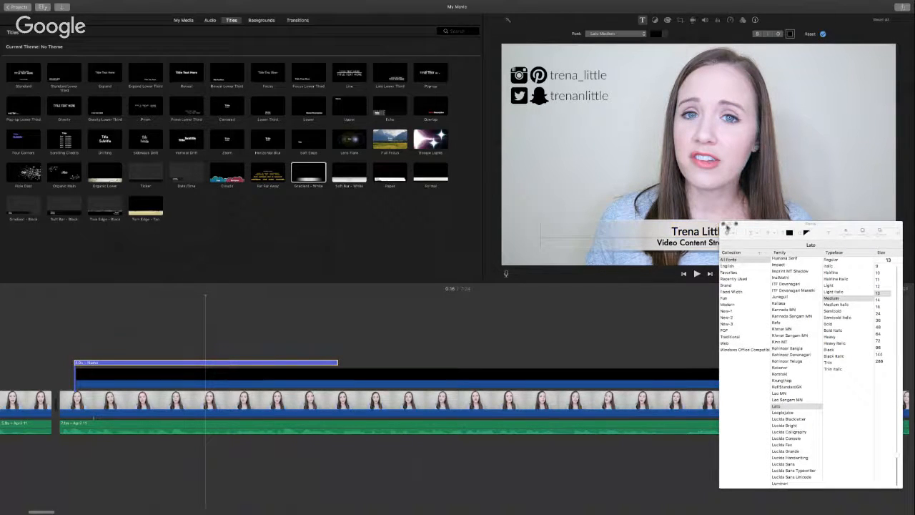
click(725, 225)
click(737, 243)
double_click(713, 231)
click(706, 246)
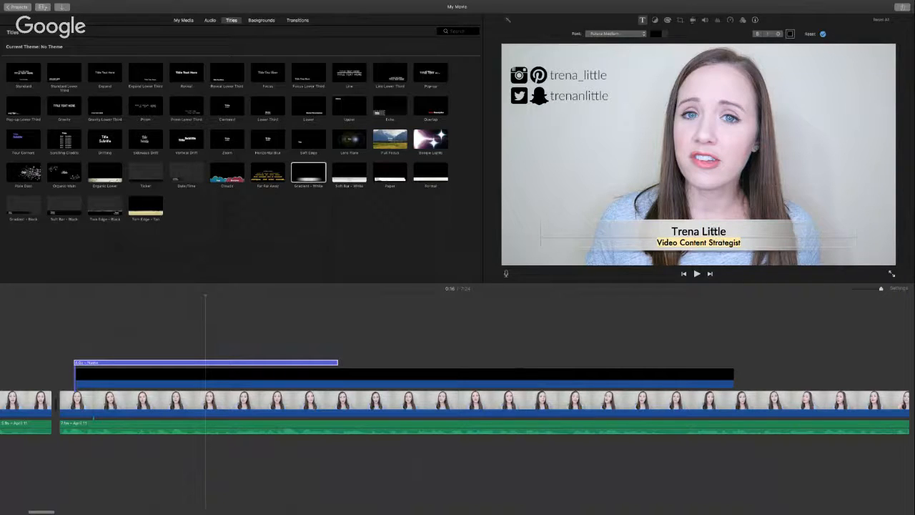
Step: Colour the title's name line tan in the Colors picker, then close the picker
click(696, 231)
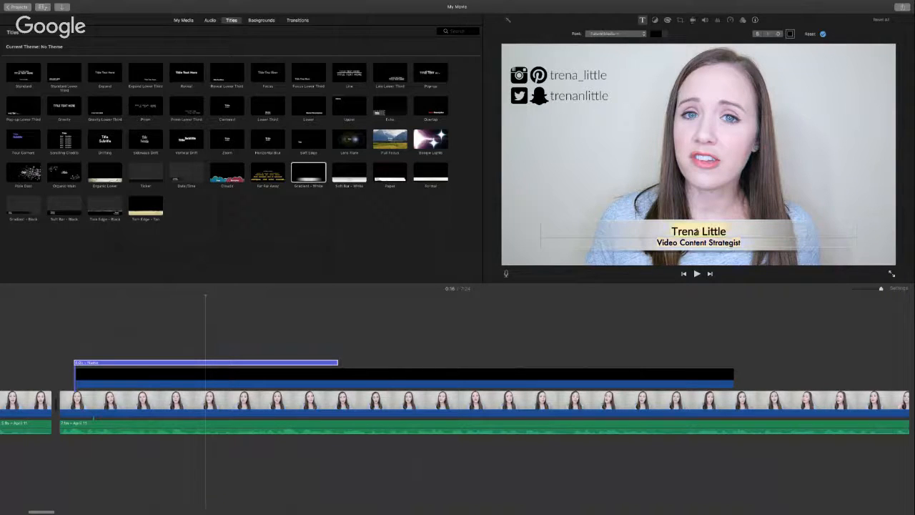
click(791, 34)
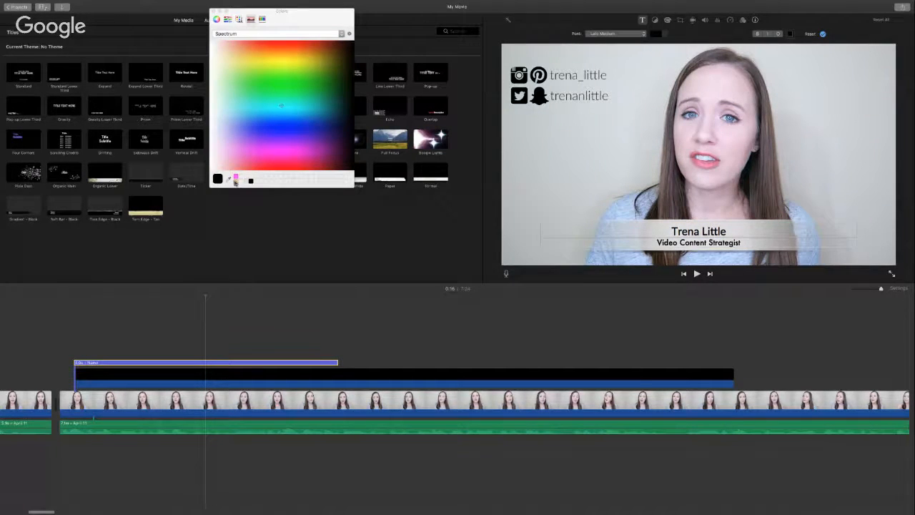
click(235, 183)
click(580, 197)
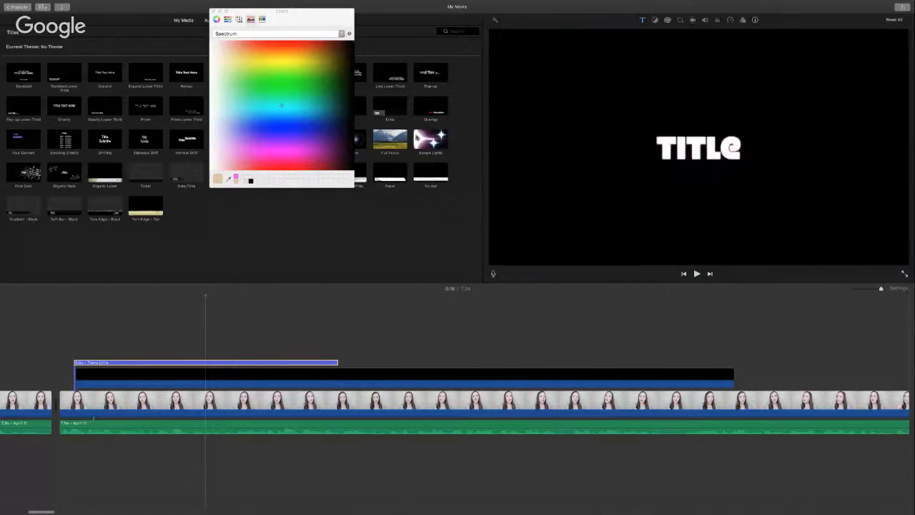
click(213, 12)
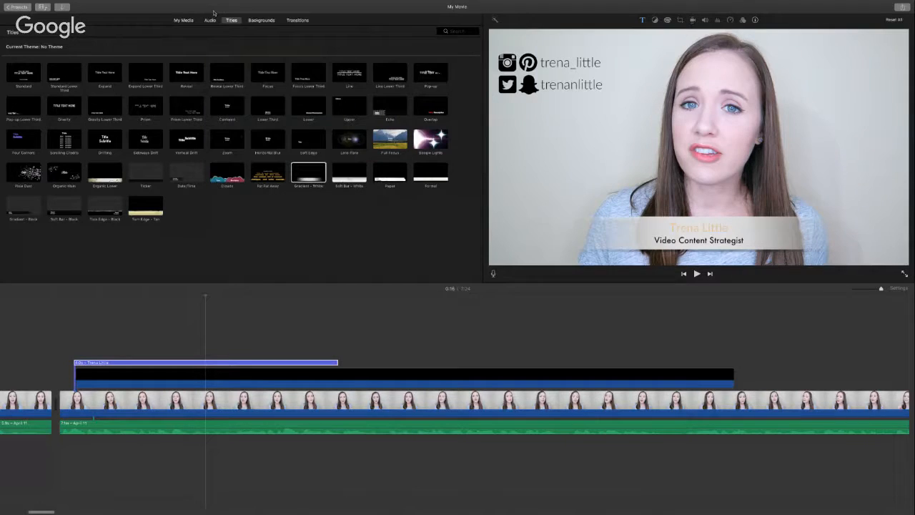
mouse_move(141, 3)
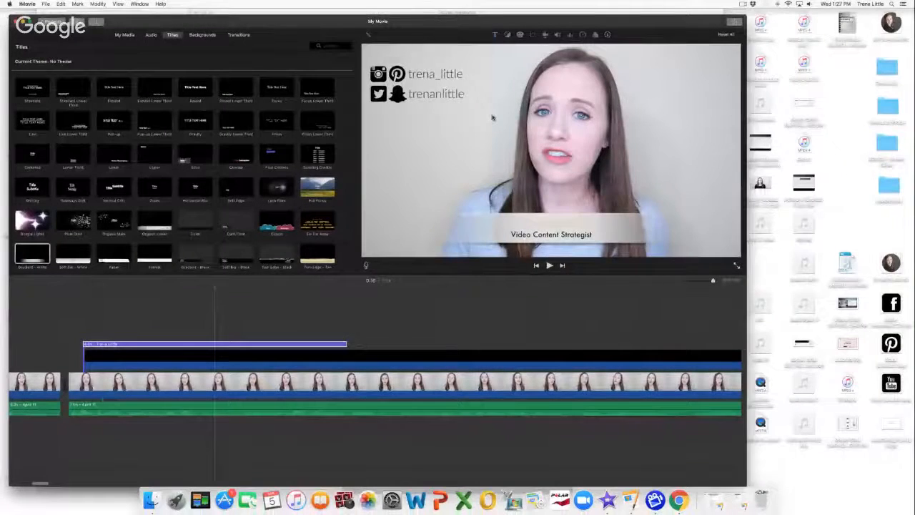
Step: Bring the YouTube window forward full-screen, go to Creator Studio, and expand Create
click(678, 499)
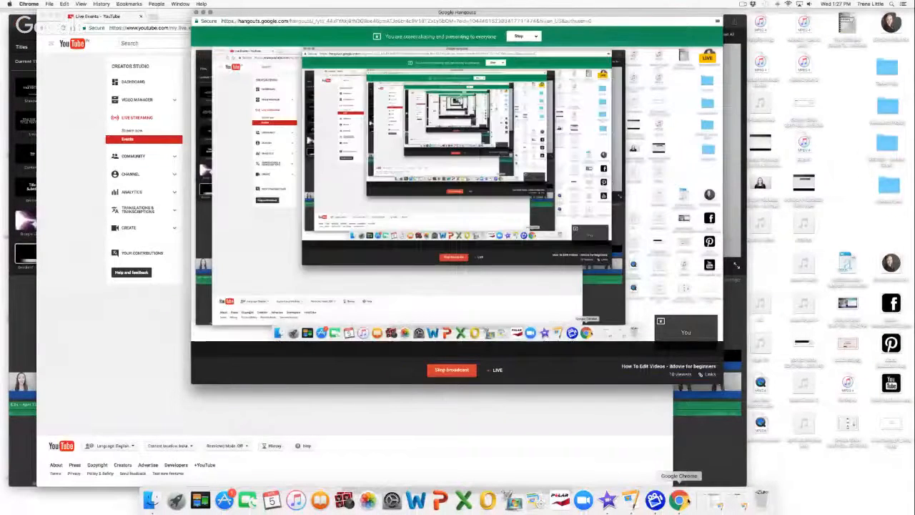
click(132, 308)
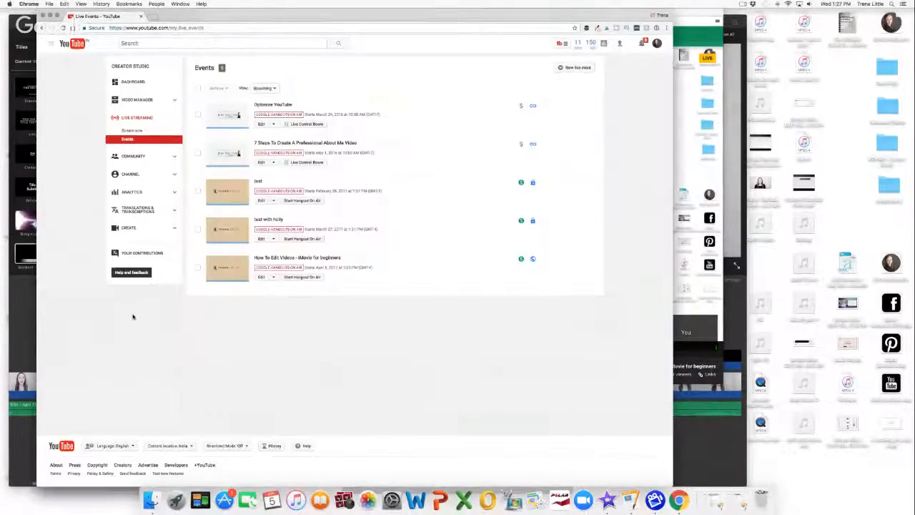
click(57, 16)
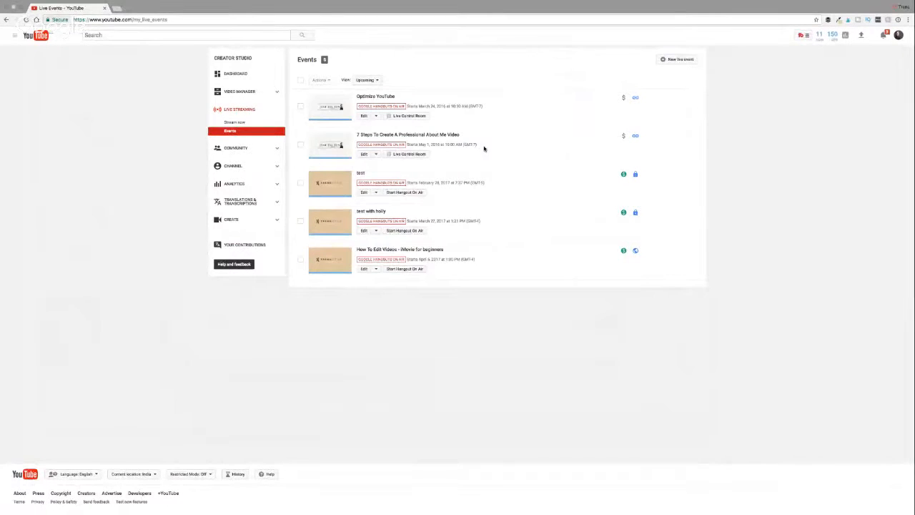
click(899, 35)
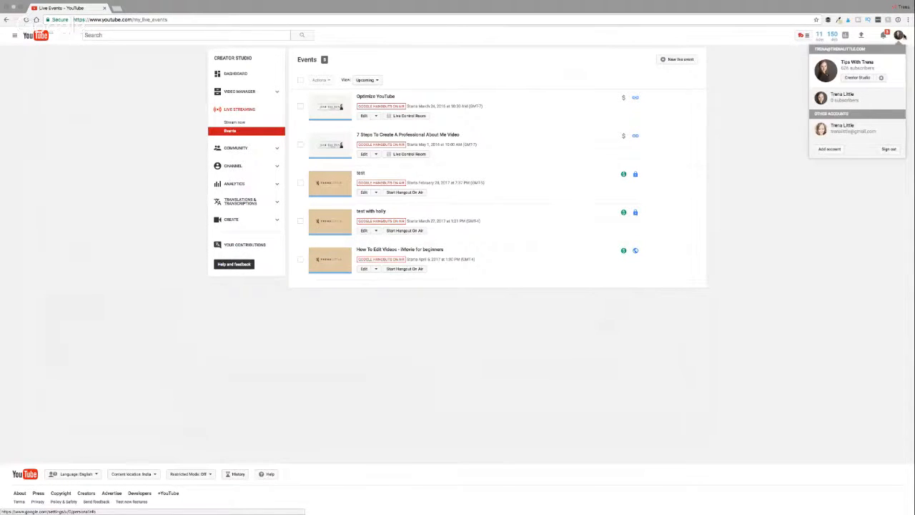
click(852, 79)
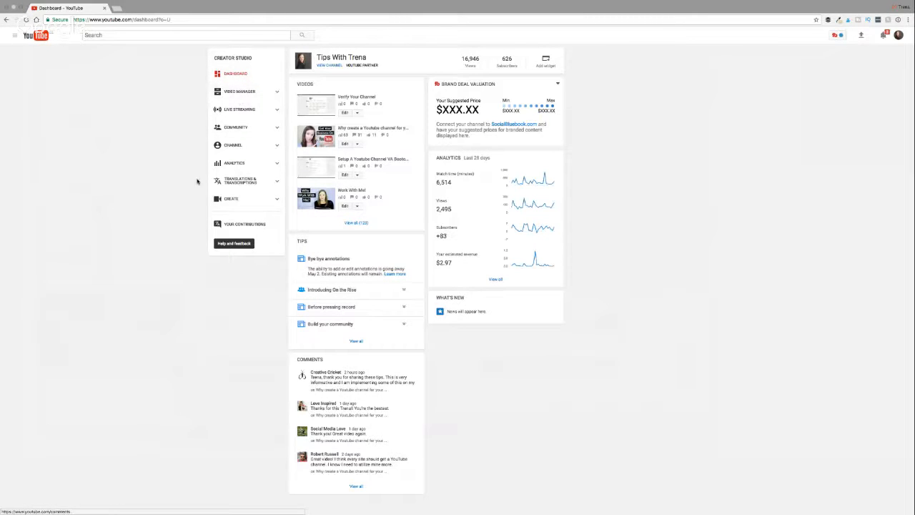
click(238, 200)
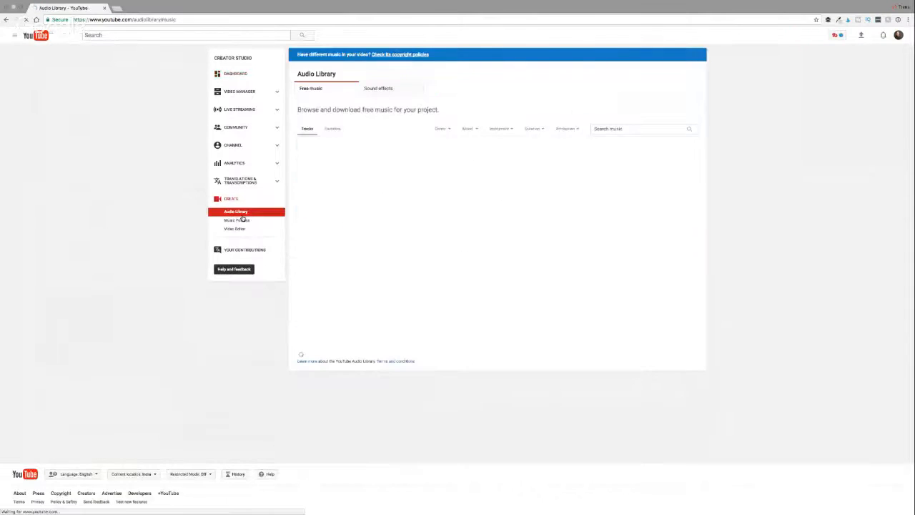
Step: Filter the Audio Library to Acoustic Guitar, preview Staccato, and download it
click(241, 214)
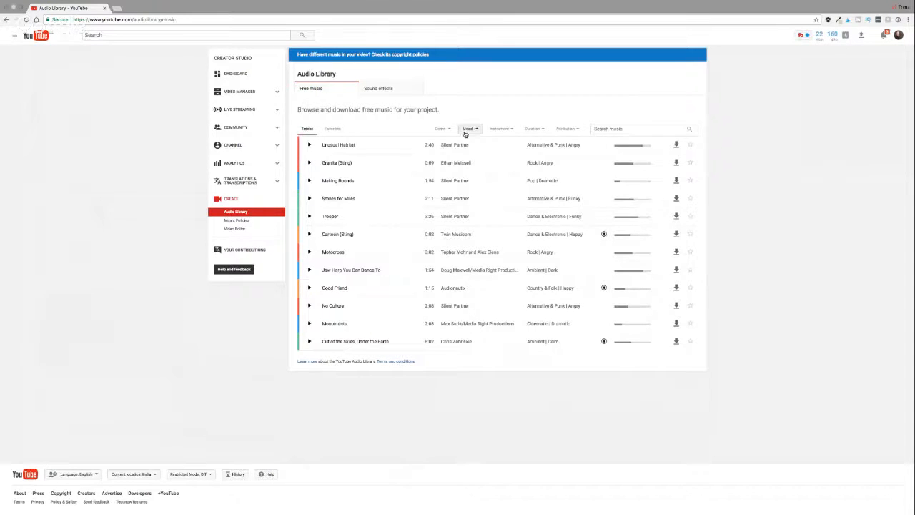
click(443, 129)
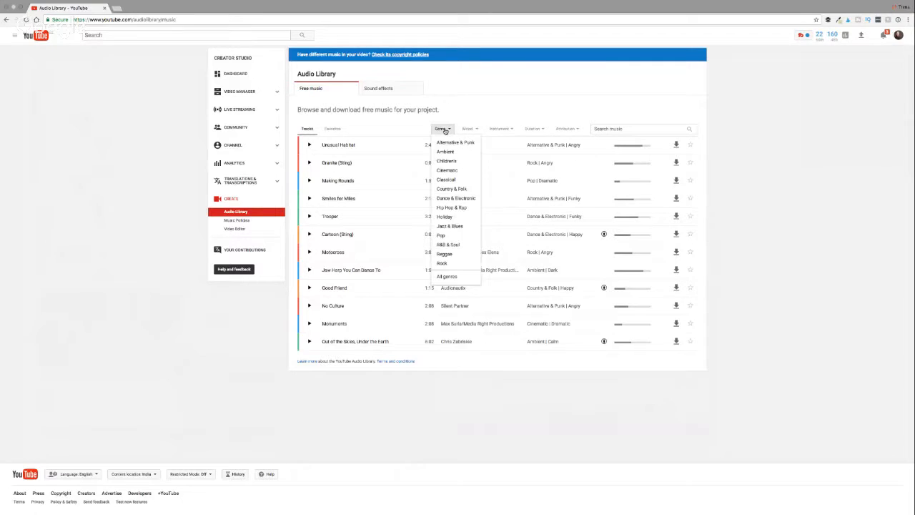
click(467, 129)
click(499, 128)
click(503, 143)
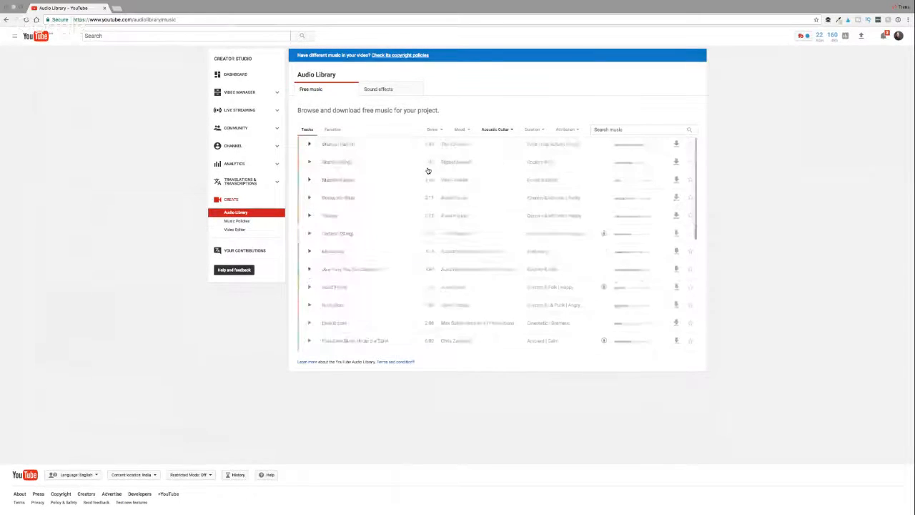
click(309, 181)
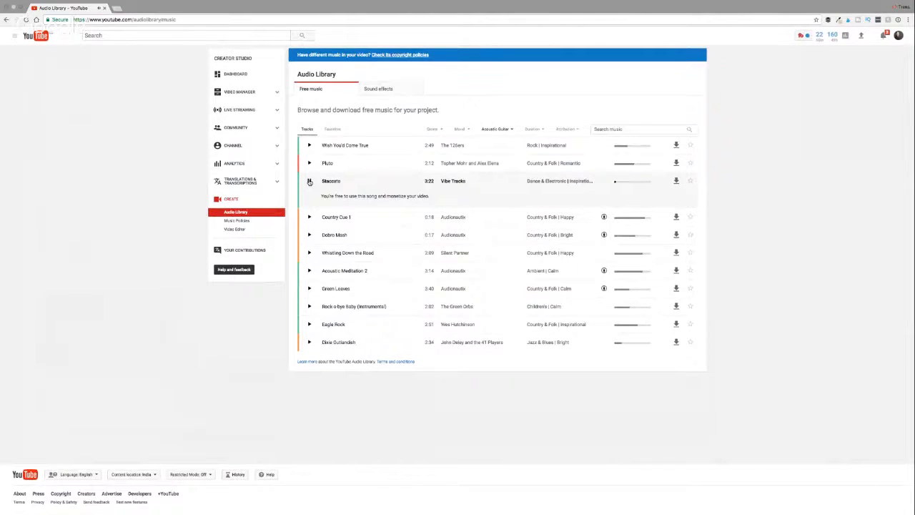
scroll(310, 181, down, 1)
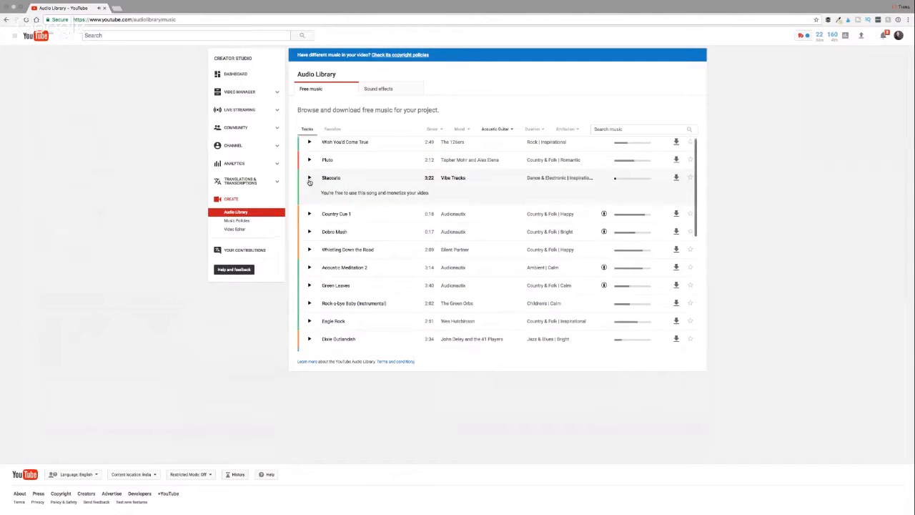
click(676, 177)
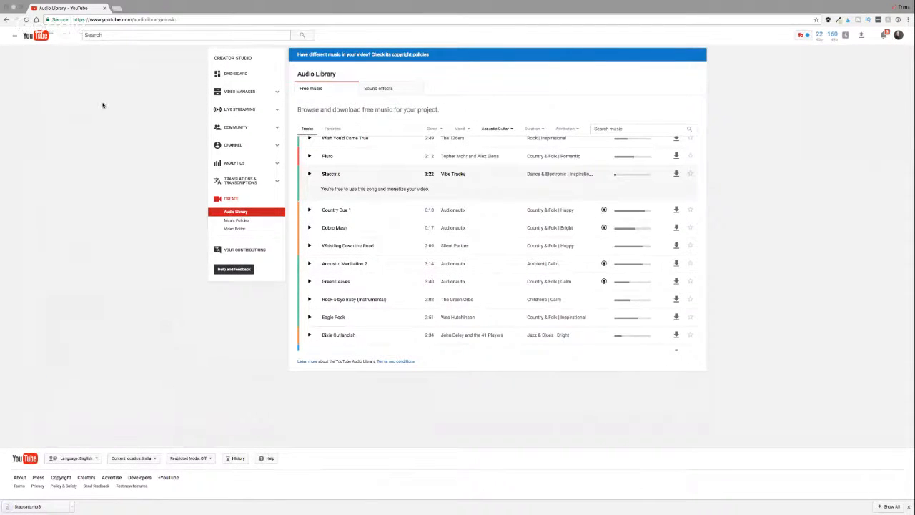
Step: Exit the browser's full screen and switch between iMovie and the Audio Library window
click(24, 15)
click(22, 308)
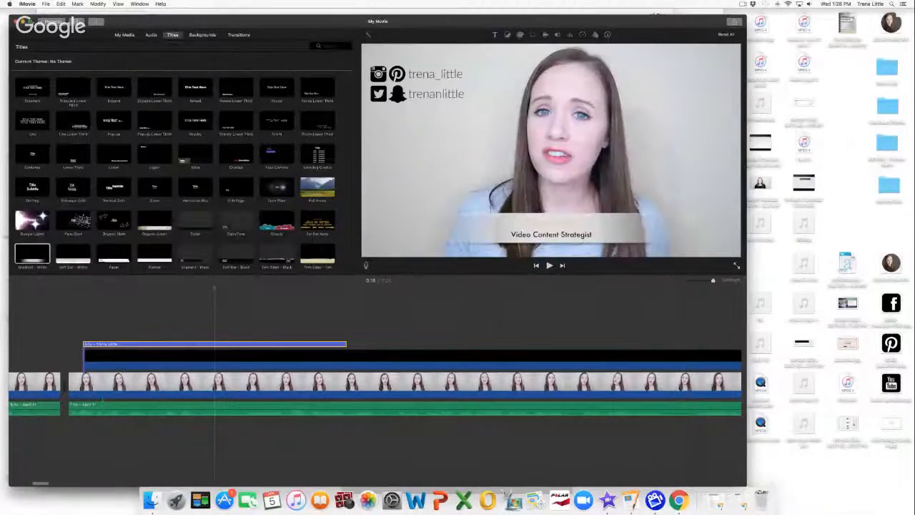
click(30, 22)
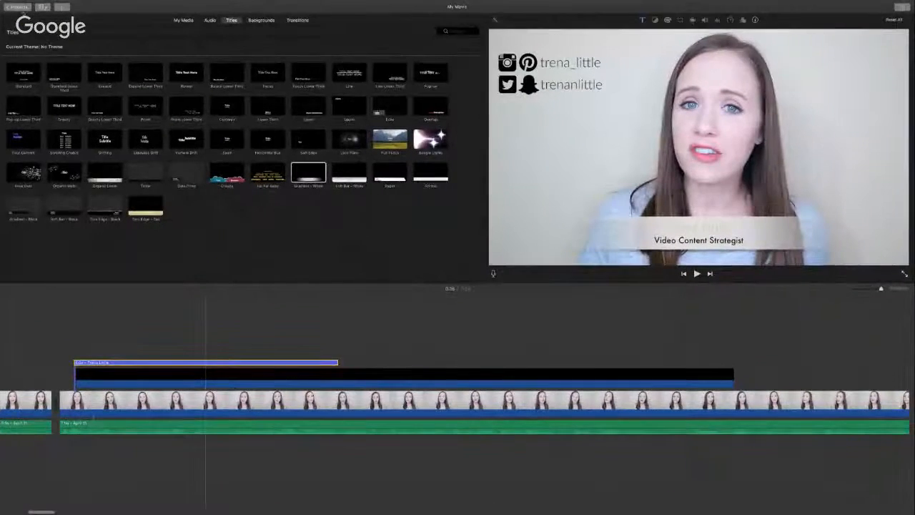
click(21, 15)
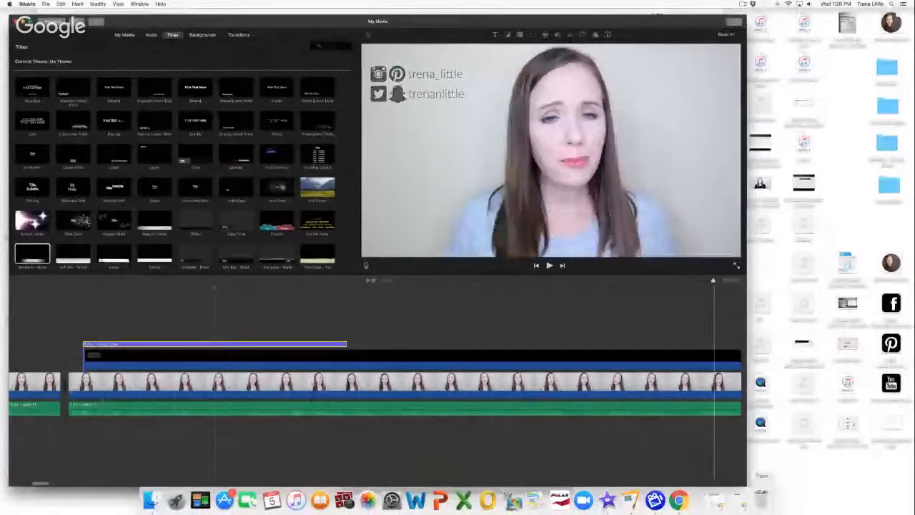
key(super+Tab)
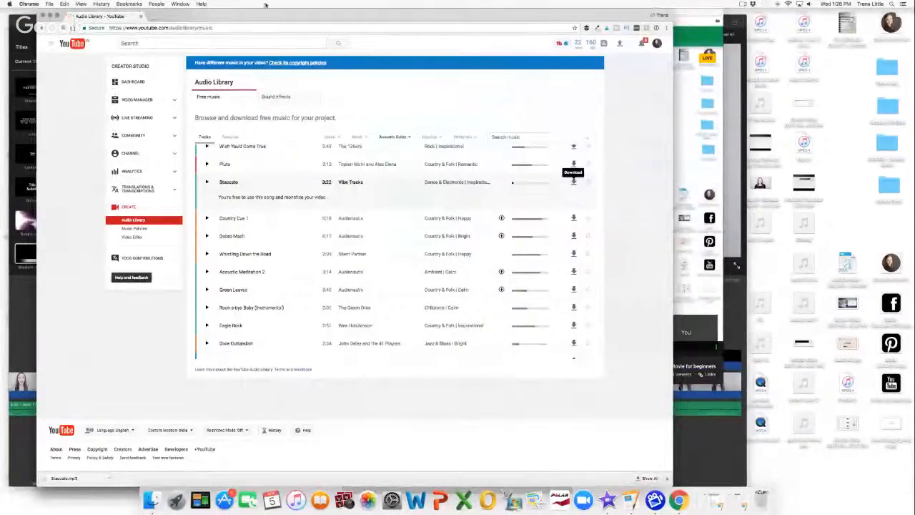
Step: Drag Staccato.mp3 into the My Movie timeline and slide it to the start
drag(249, 8, 492, 10)
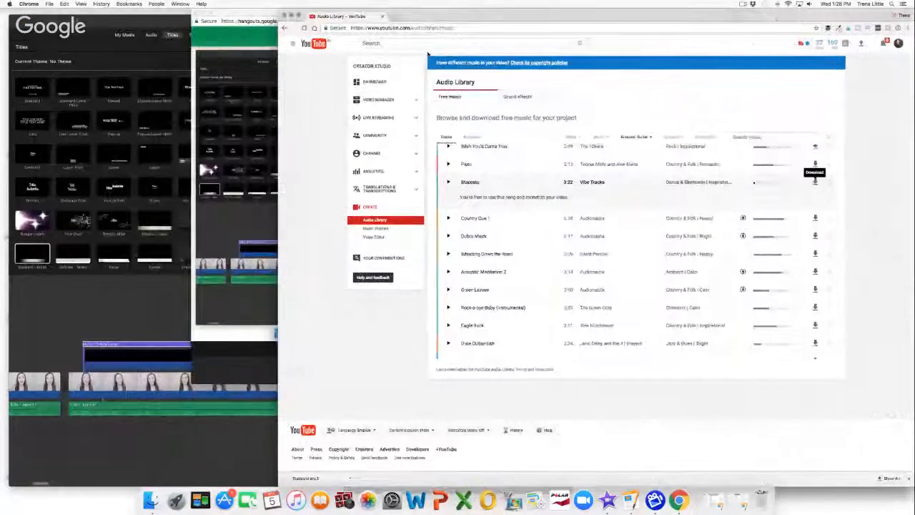
drag(326, 477, 223, 461)
drag(104, 448, 34, 445)
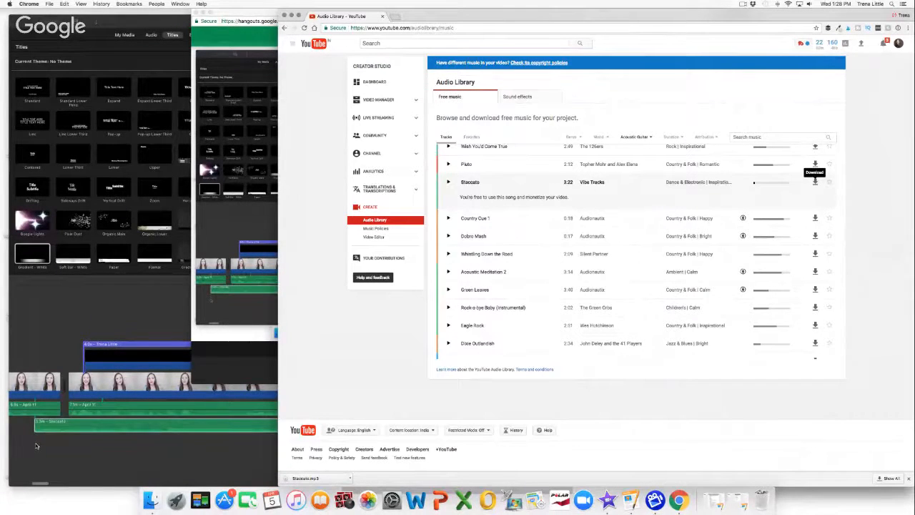
Step: Make iMovie full screen, browse the home folder in the Import window, then close it without importing
click(127, 21)
click(32, 22)
click(63, 8)
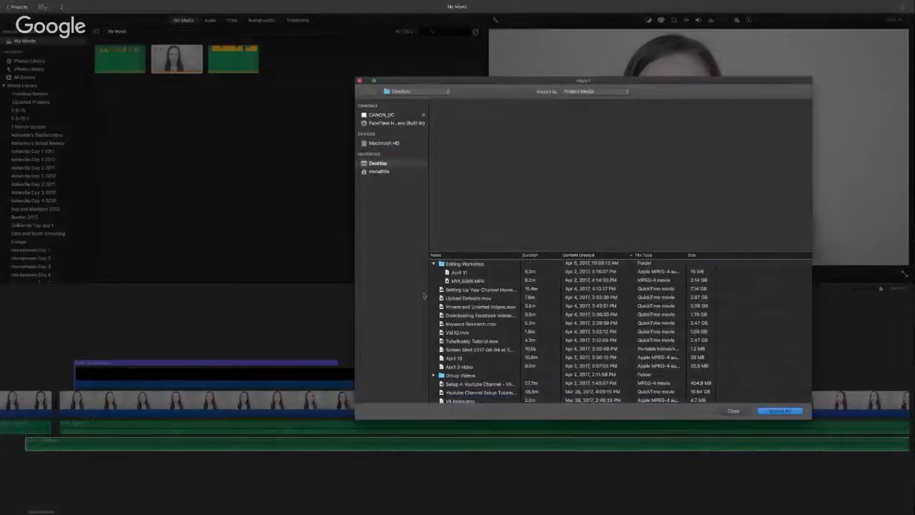
click(382, 172)
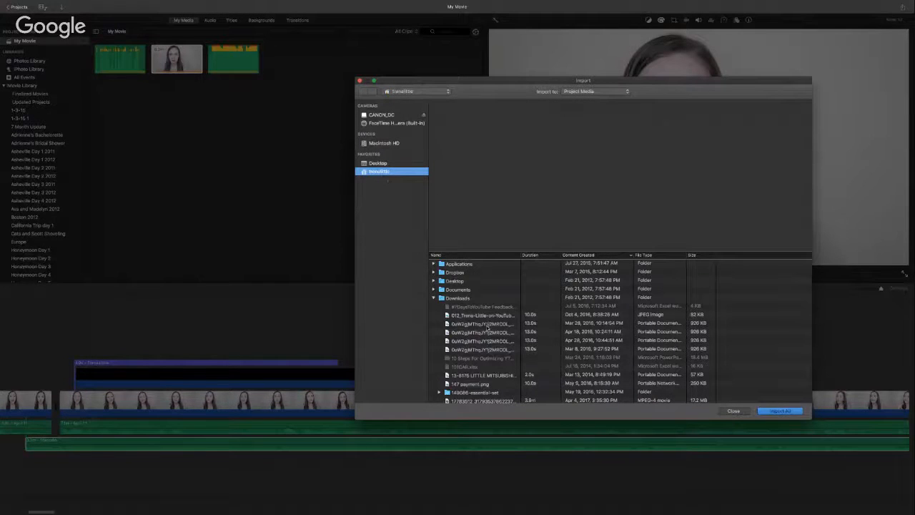
scroll(470, 341, down, 5)
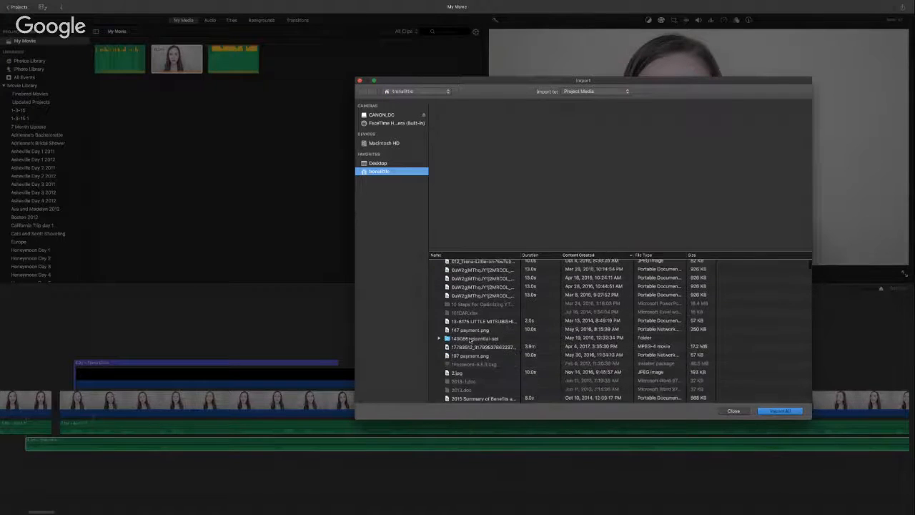
scroll(470, 341, down, 3)
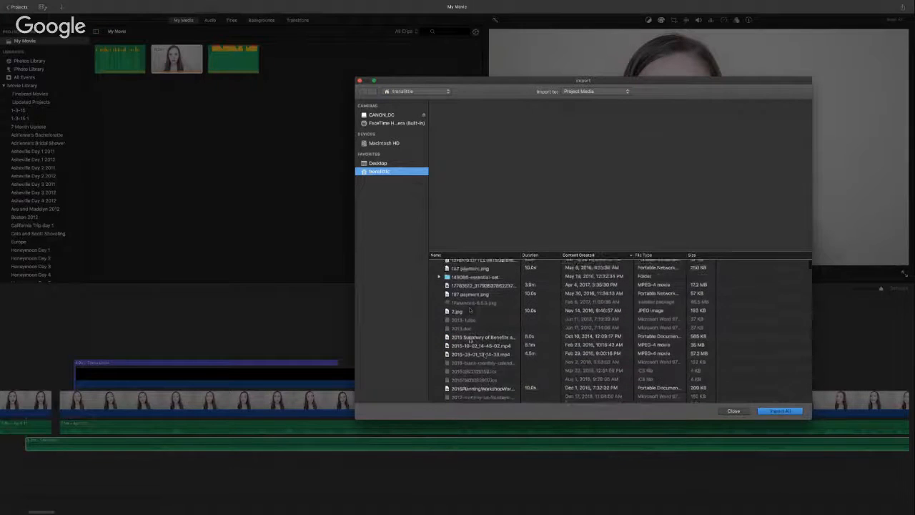
click(734, 411)
Step: Slide the Staccato music clip right to start under the second speaker clip, then preview the placement
mouse_move(361, 509)
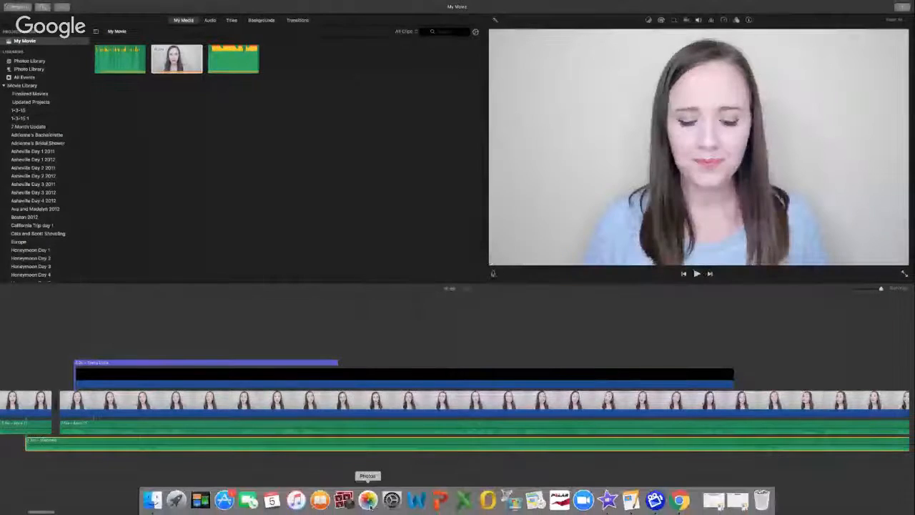
scroll(360, 488, left, 15)
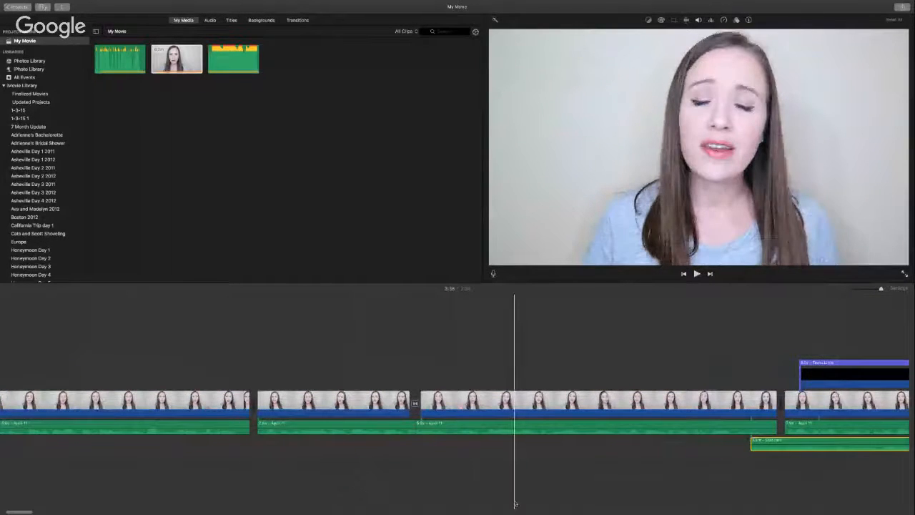
scroll(515, 503, right, 4)
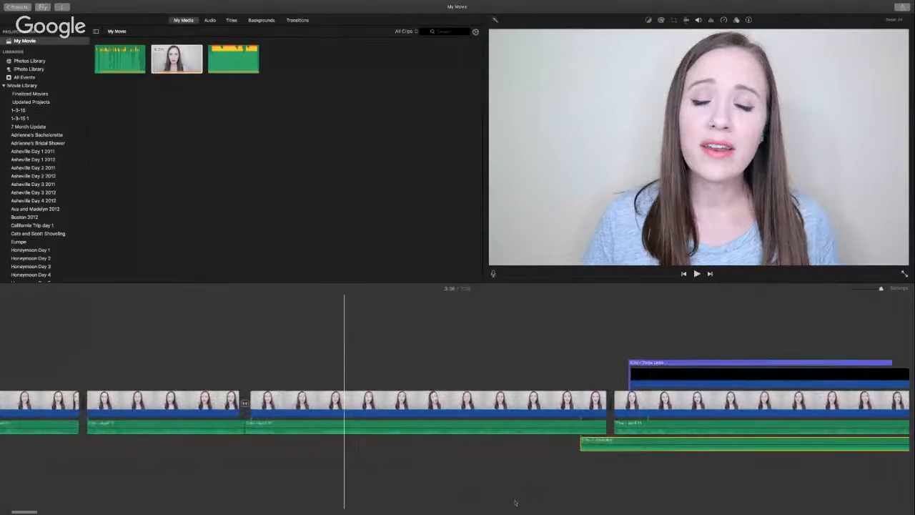
scroll(514, 503, right, 3)
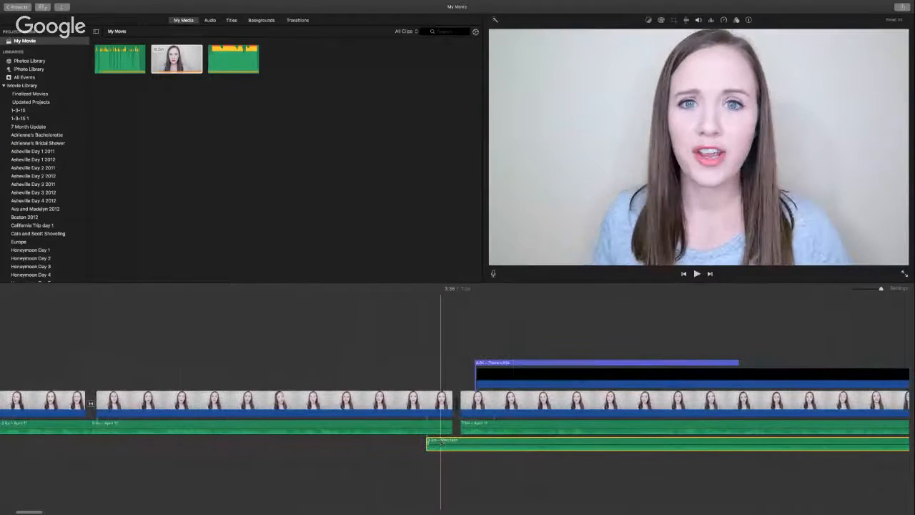
drag(442, 442, 462, 442)
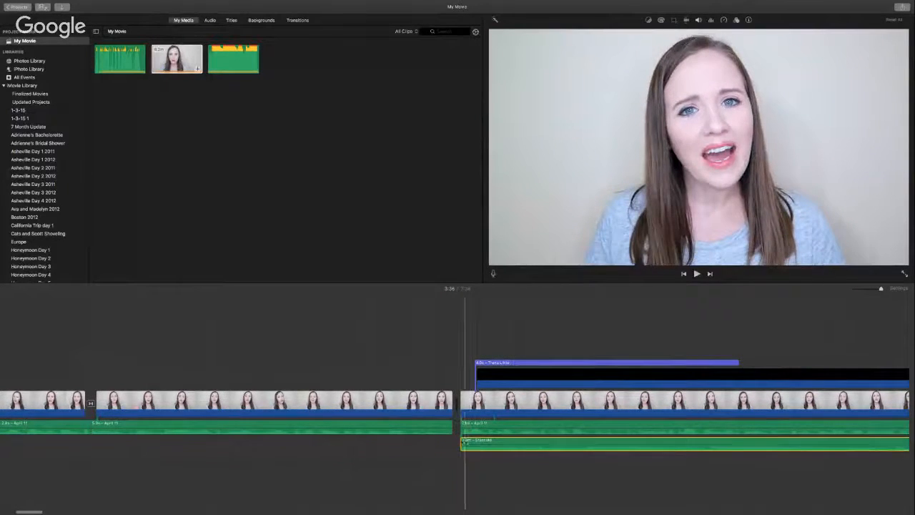
key(space)
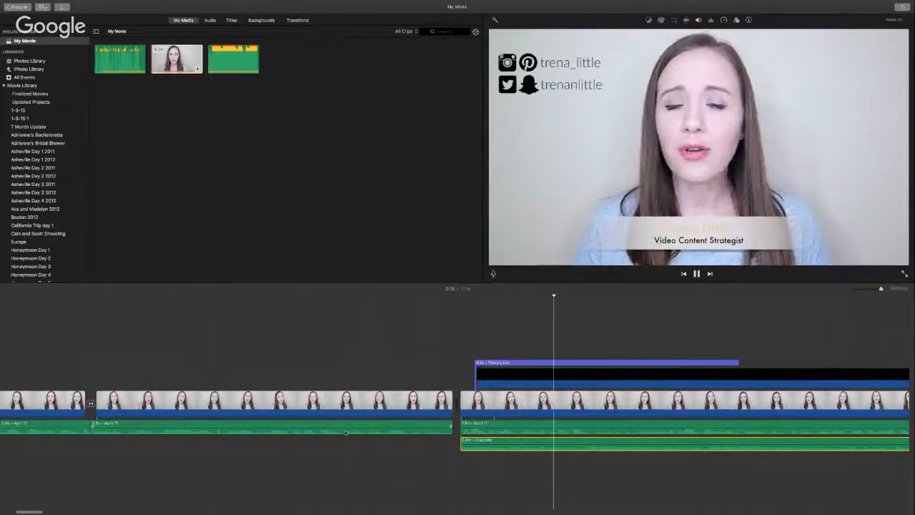
key(space)
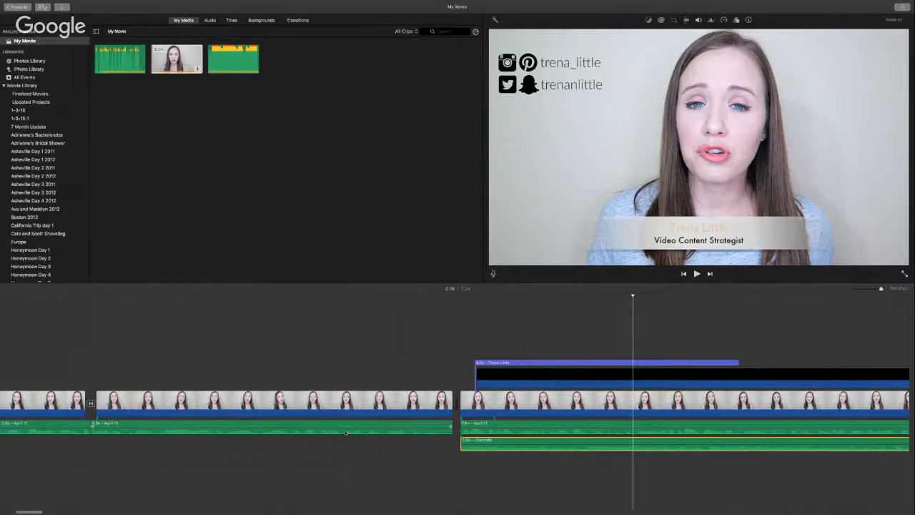
scroll(346, 433, right, 5)
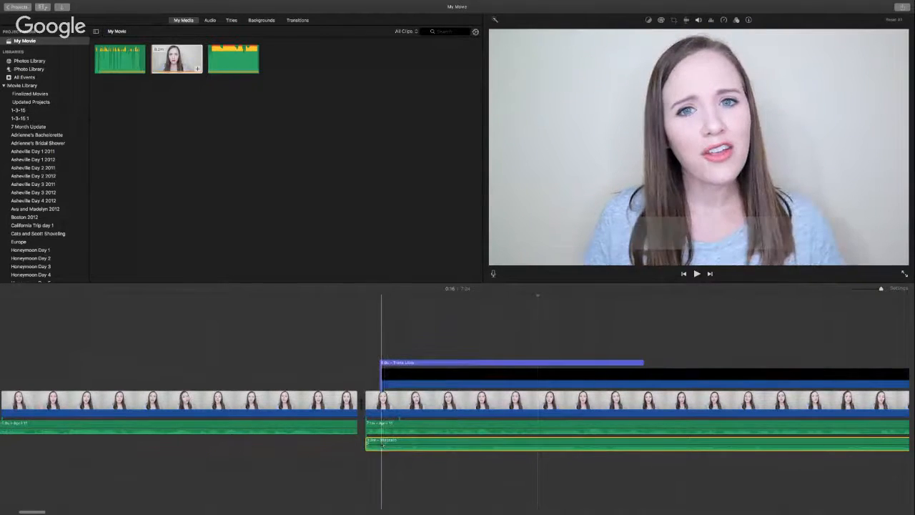
Step: Drop the Staccato clip's volume to about half and play it back under the speech
click(698, 19)
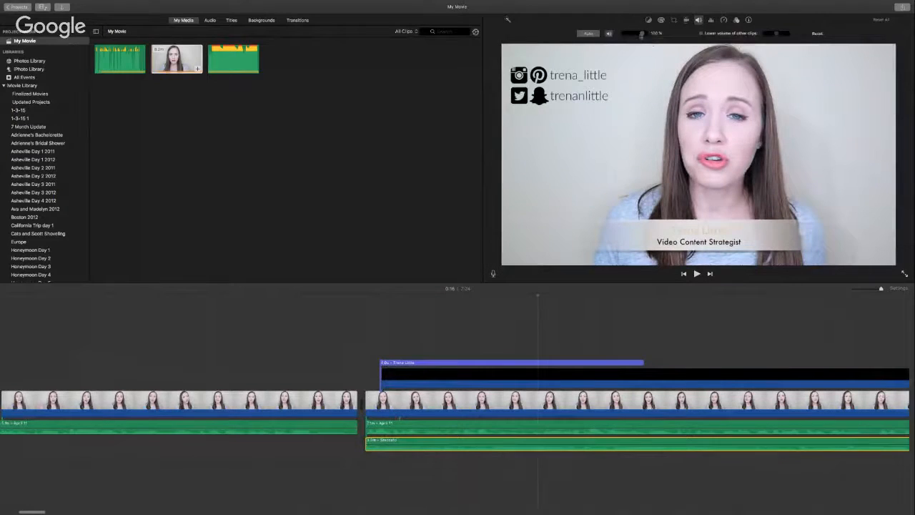
drag(643, 35, 628, 38)
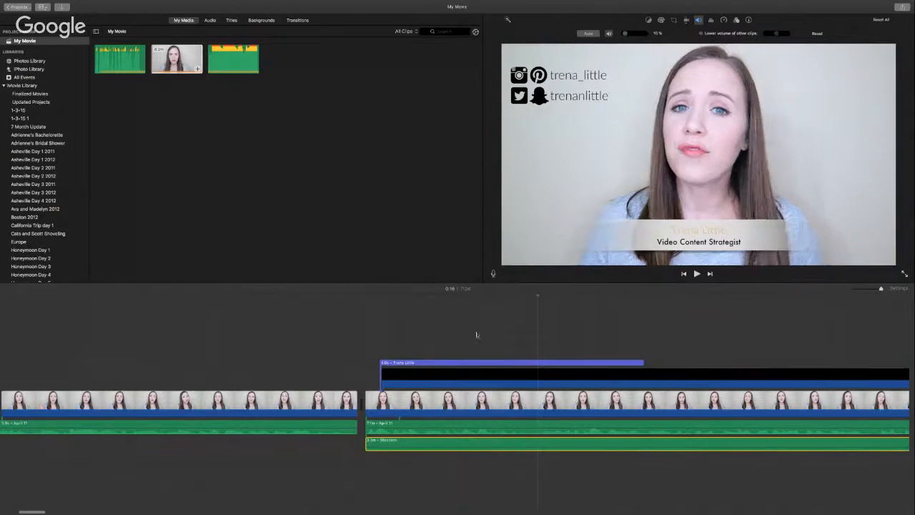
key(space)
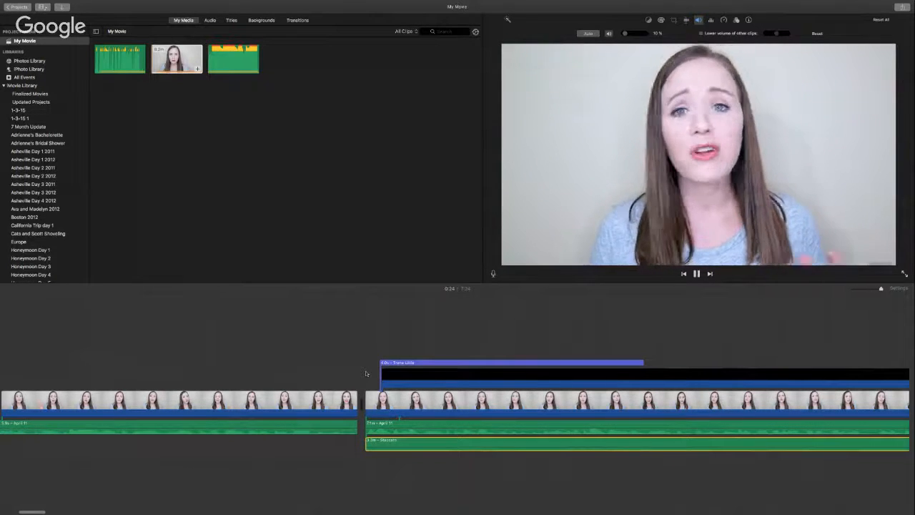
key(space)
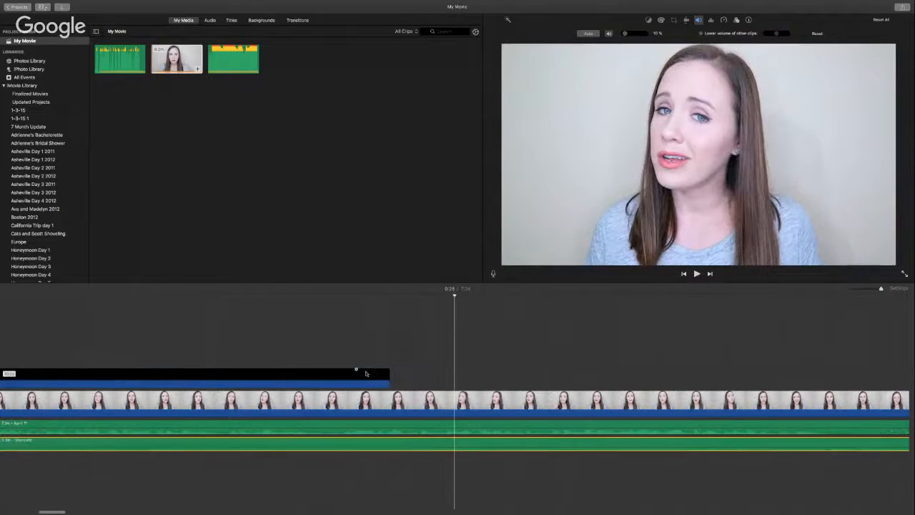
scroll(461, 412, right, 5)
Step: Split the Staccato clip at the 15.1-second point and delete the leftover end
click(262, 445)
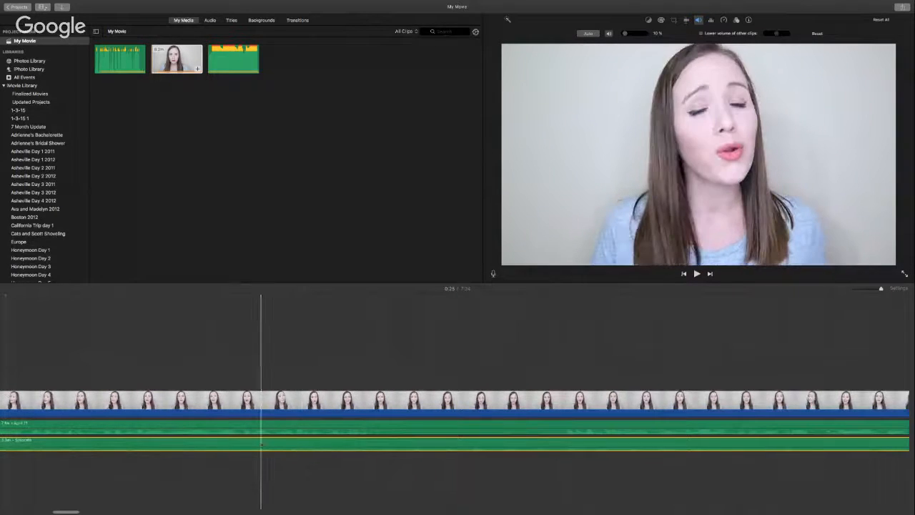
key(super+b)
click(280, 444)
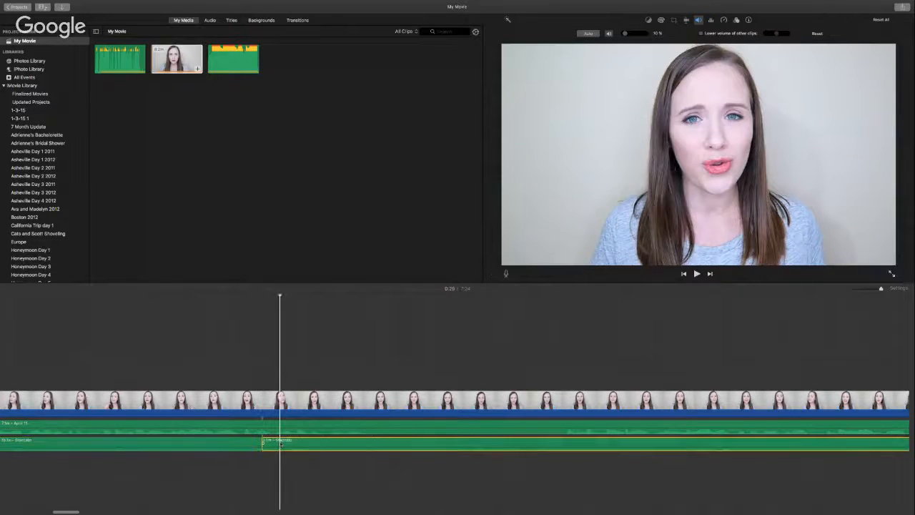
key(Delete)
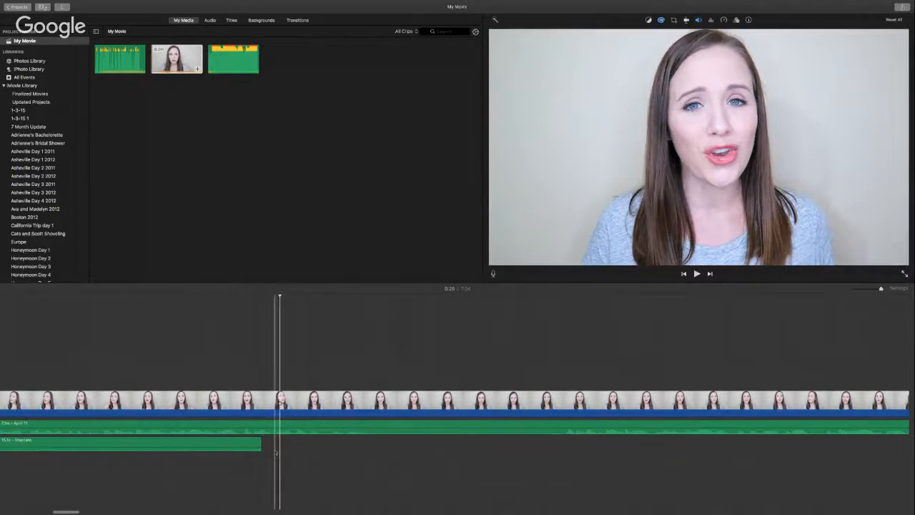
Step: Add a fade-out to the end of the trimmed Staccato clip and preview it
scroll(276, 453, left, 5)
scroll(277, 453, left, 2)
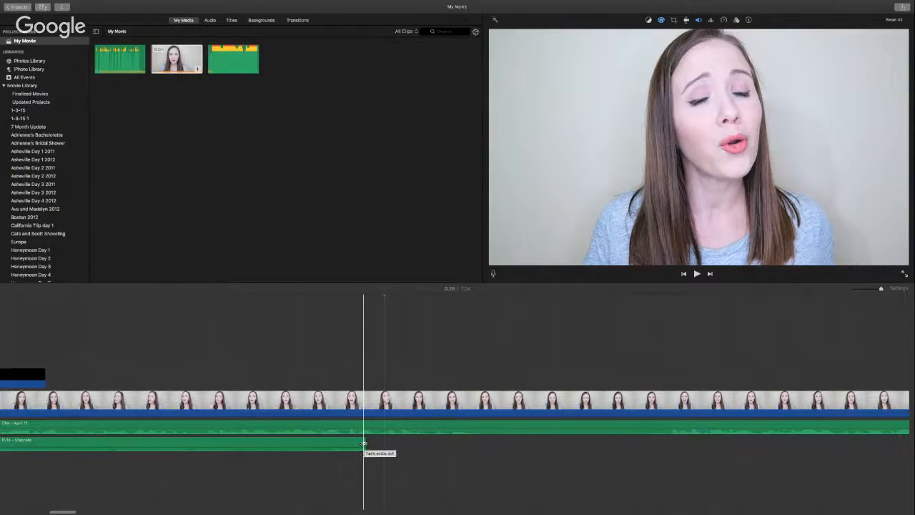
drag(364, 444, 298, 444)
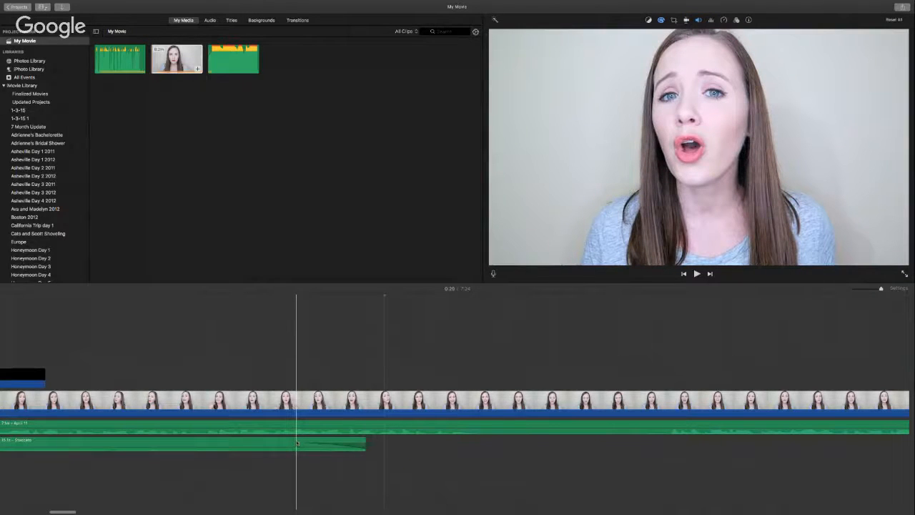
key(space)
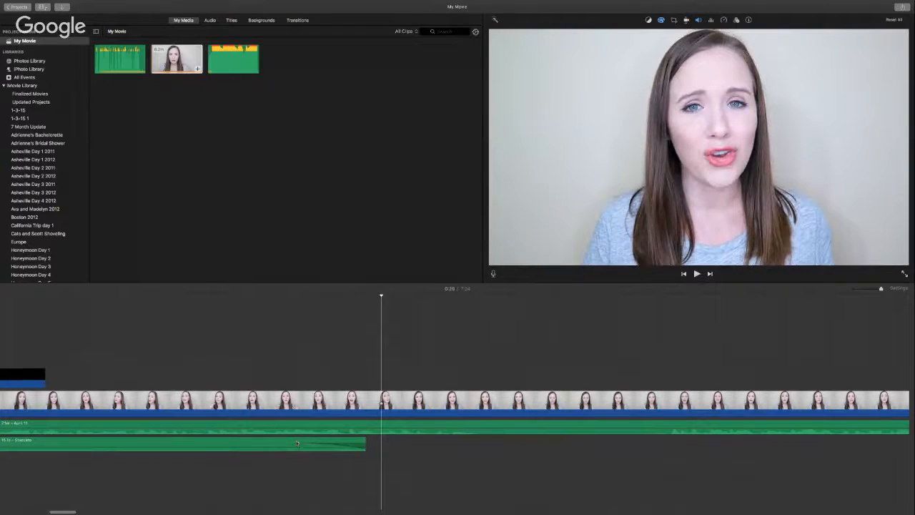
scroll(297, 443, left, 1)
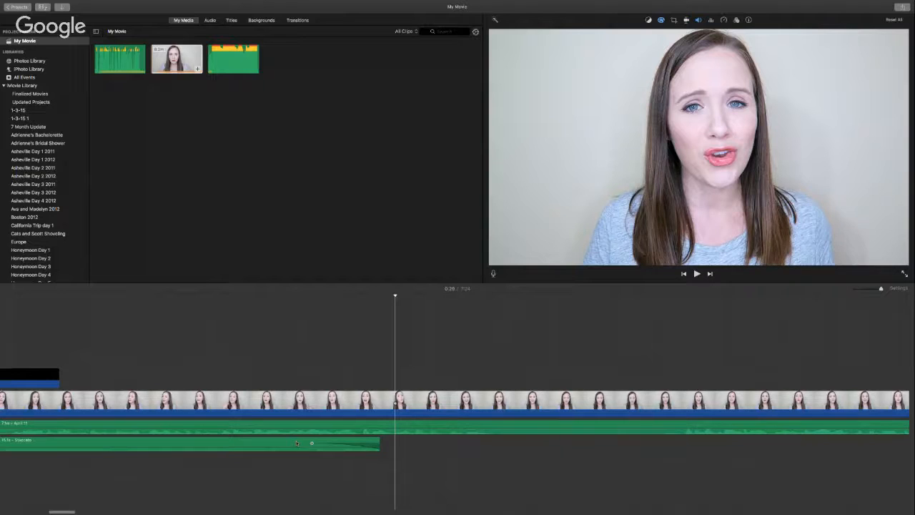
scroll(296, 443, right, 10)
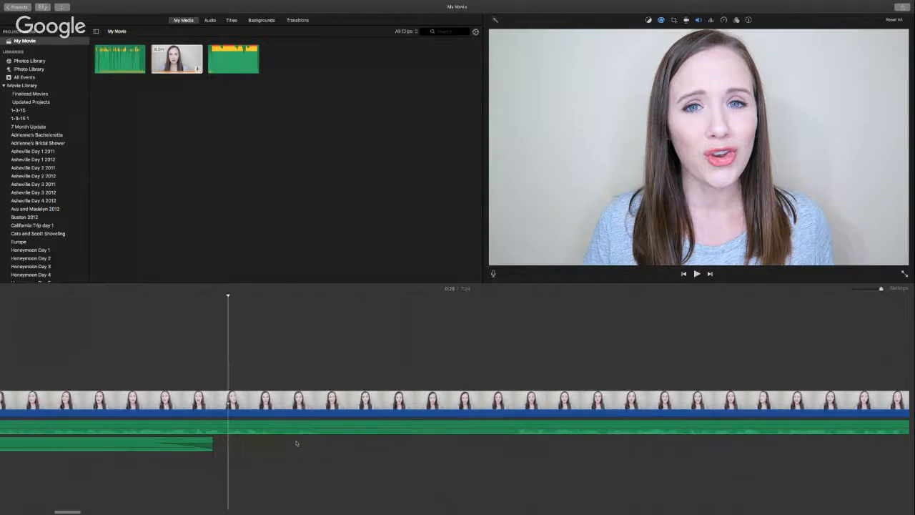
scroll(297, 444, right, 10)
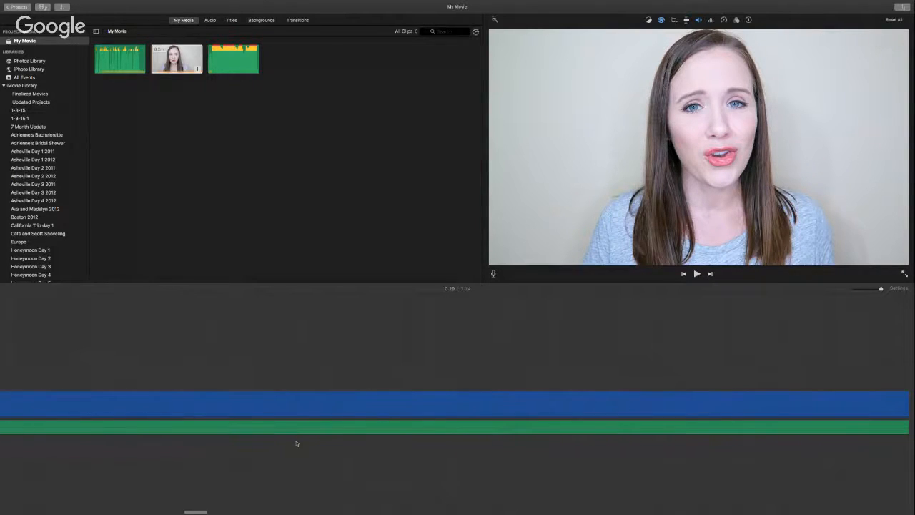
scroll(297, 444, right, 20)
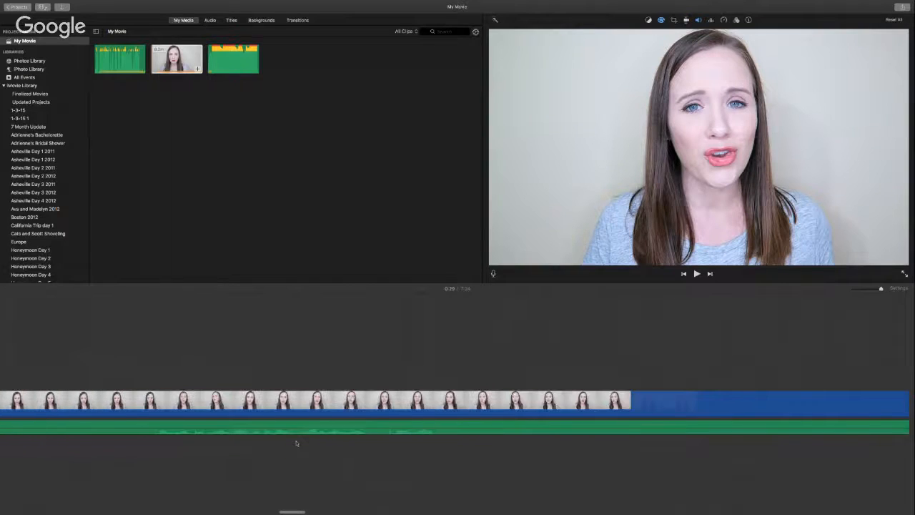
scroll(297, 444, right, 20)
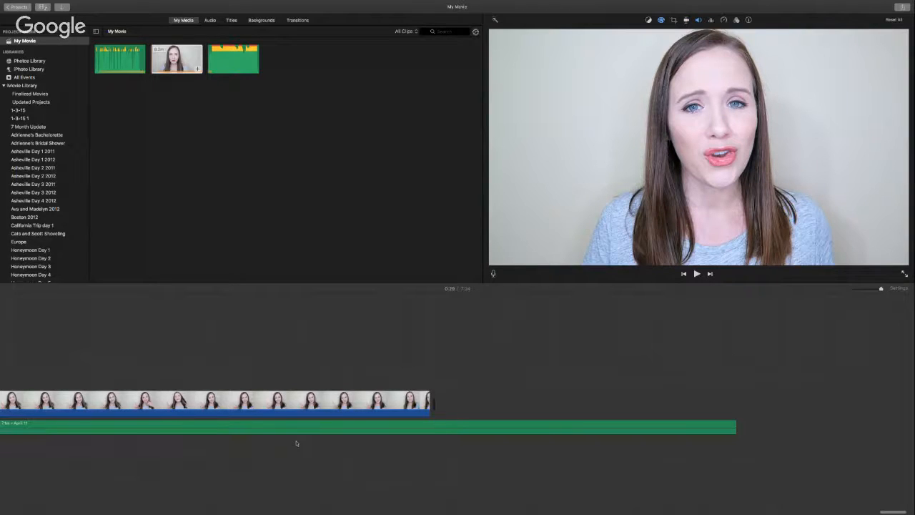
scroll(296, 443, left, 1)
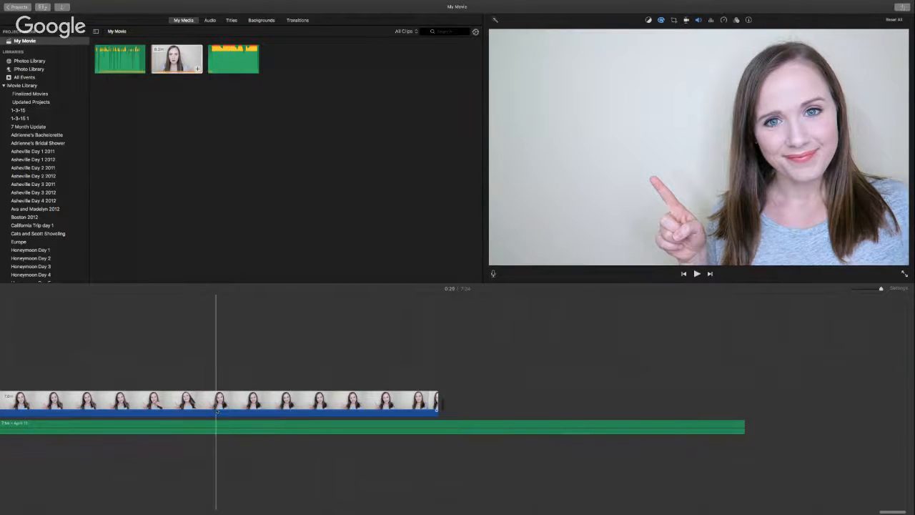
scroll(165, 416, left, 5)
scroll(166, 417, left, 10)
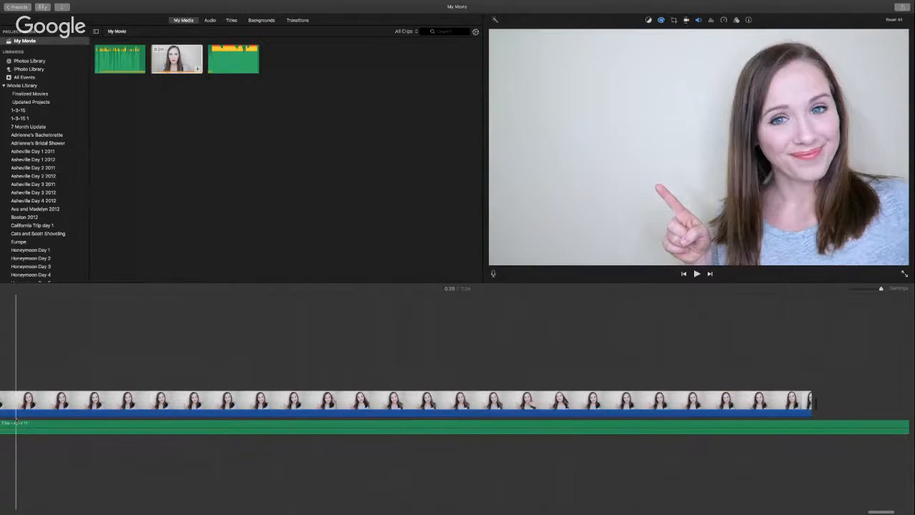
key(space)
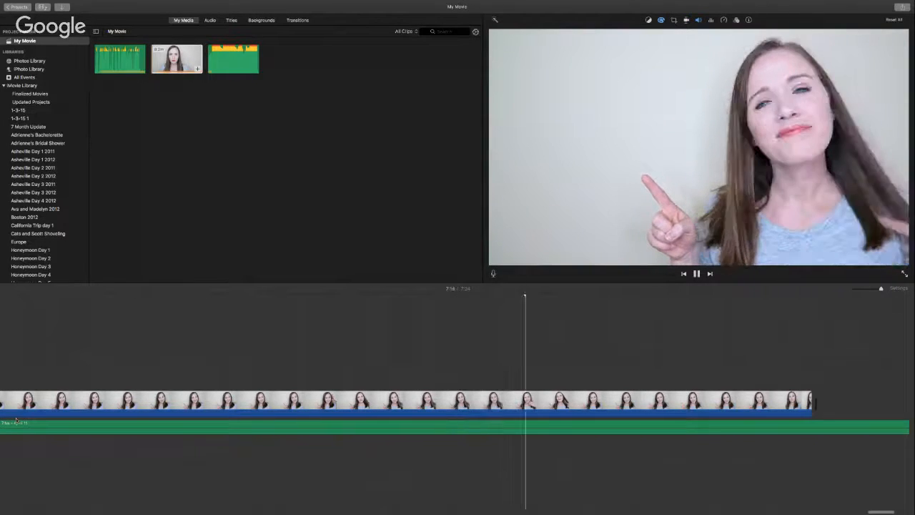
key(space)
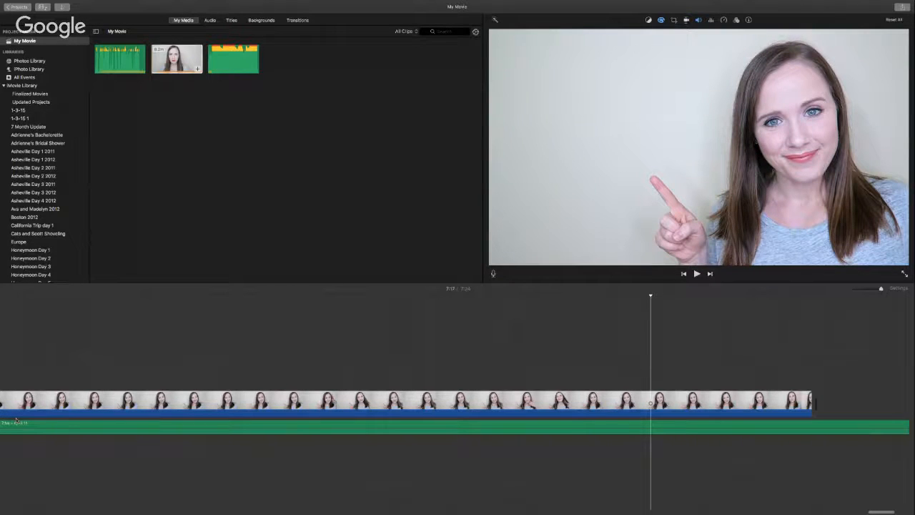
Step: Play My Movie full screen, checking the Staccato track by Vibe Tracks in the Audio Library
click(905, 276)
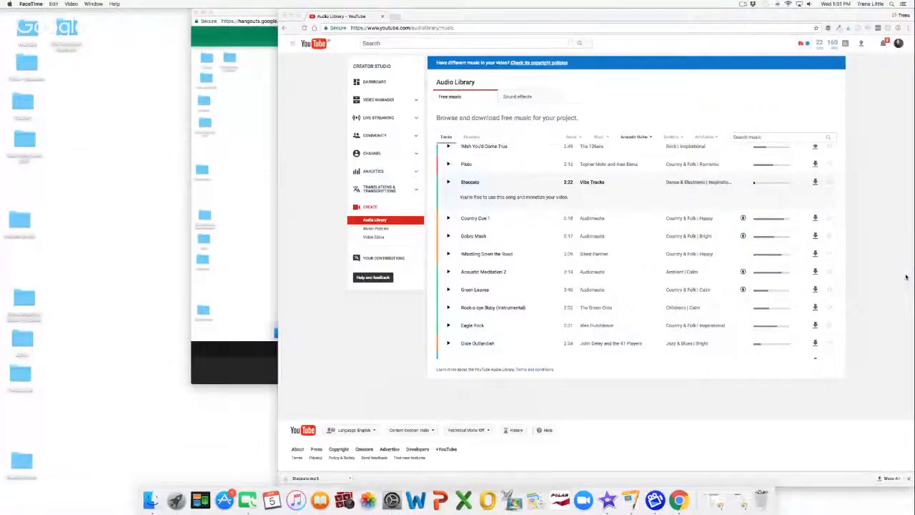
click(906, 277)
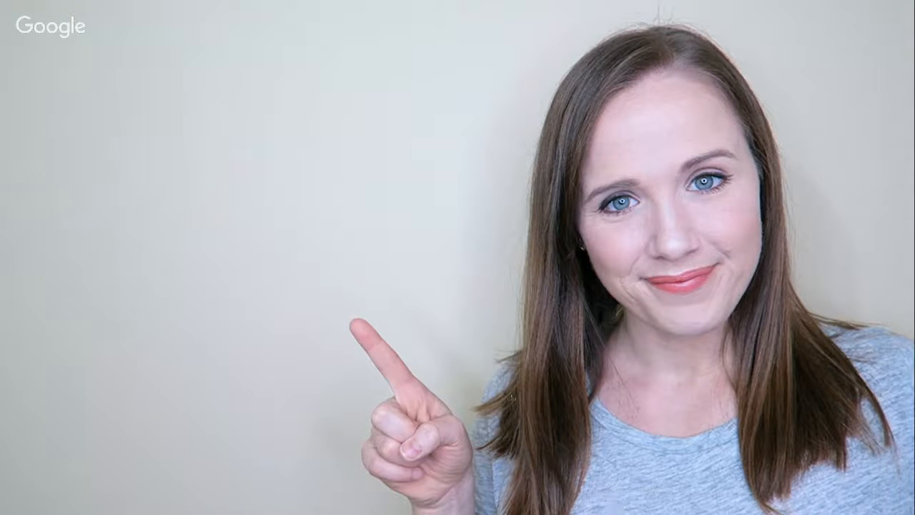
mouse_move(506, 397)
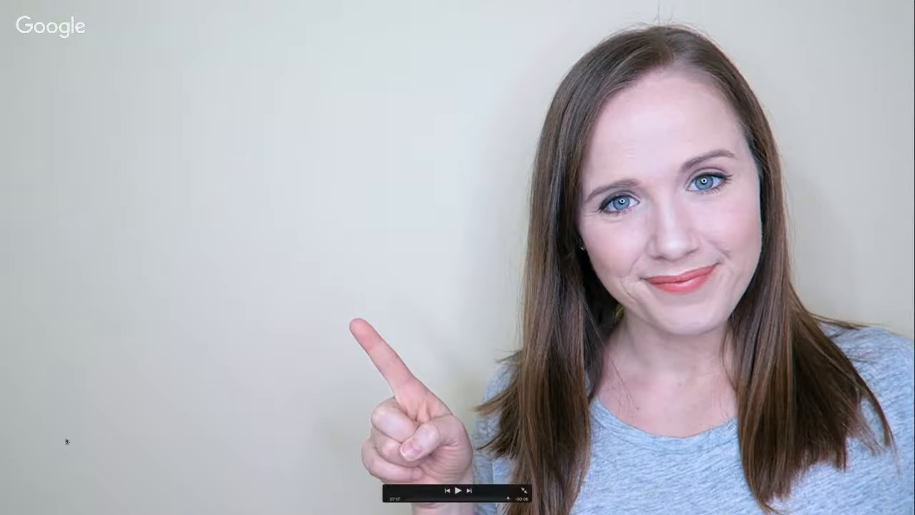
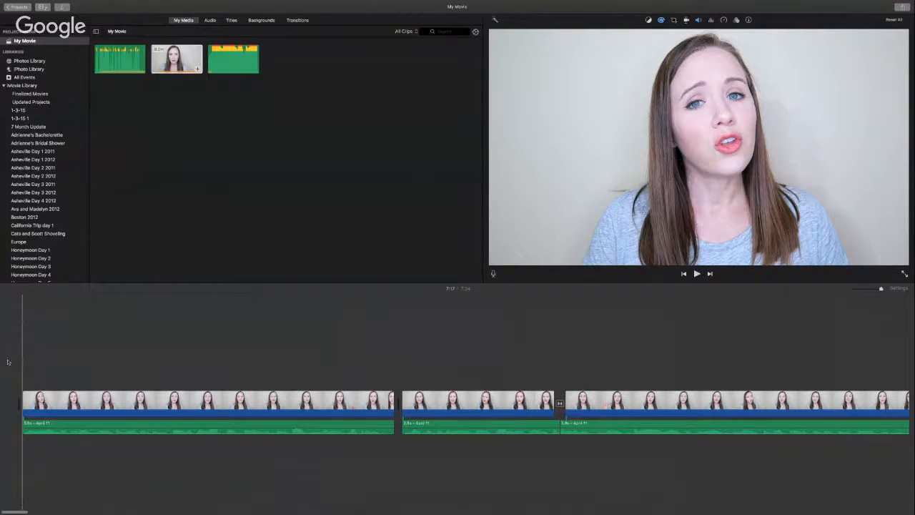
Step: Select all three video clips and their three audio clips in the timeline
click(97, 405)
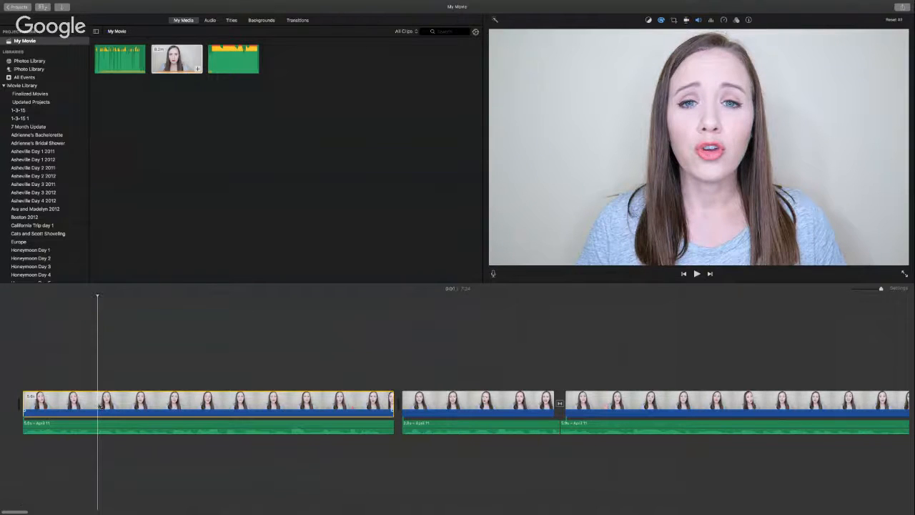
super+click(467, 406)
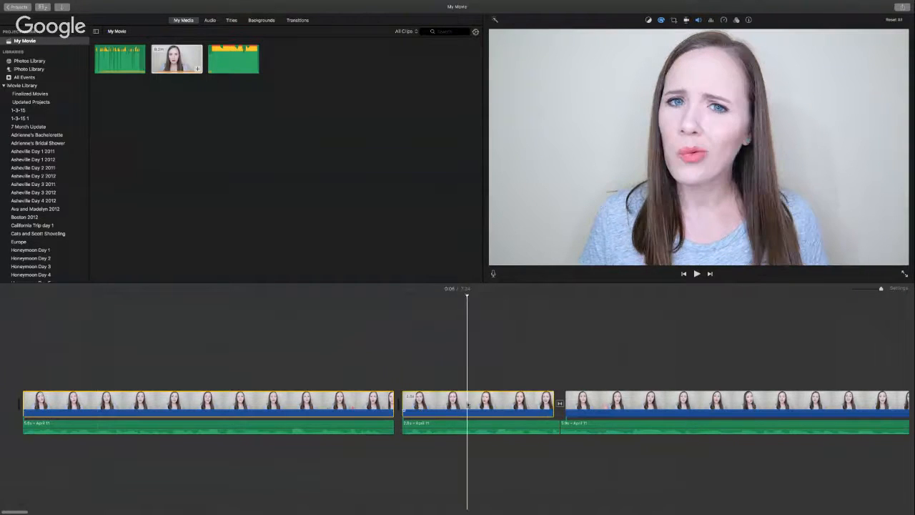
scroll(515, 407, right, 1)
super+click(587, 404)
scroll(584, 420, right, 3)
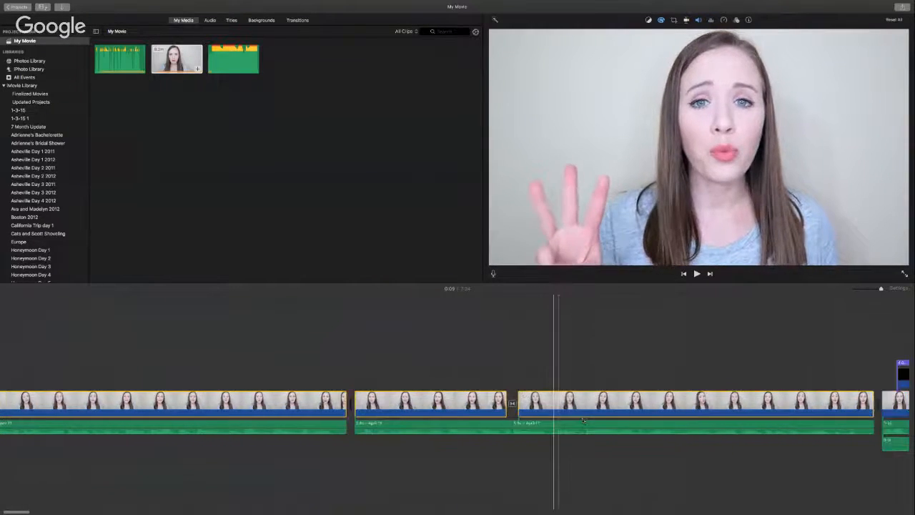
super+click(541, 425)
super+click(428, 426)
super+click(264, 425)
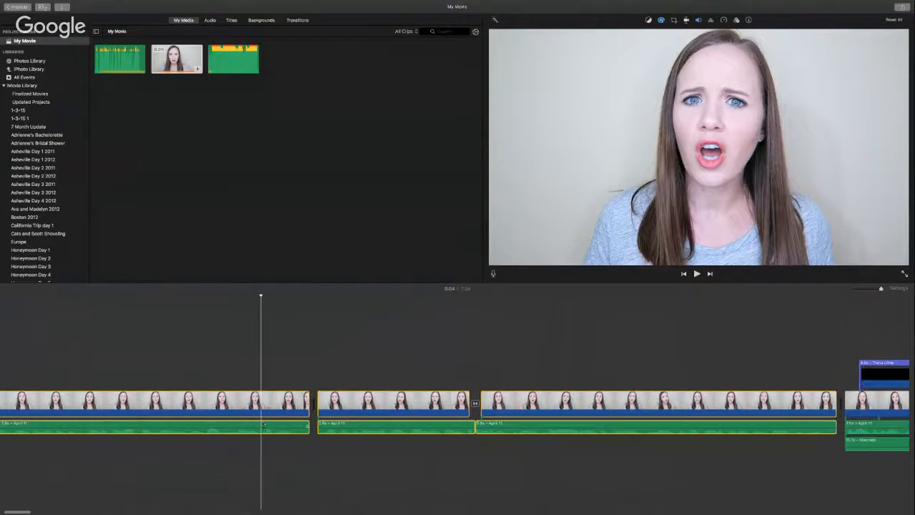
Step: Look through the menus, return to the Projects browser and click Create New
mouse_move(75, 6)
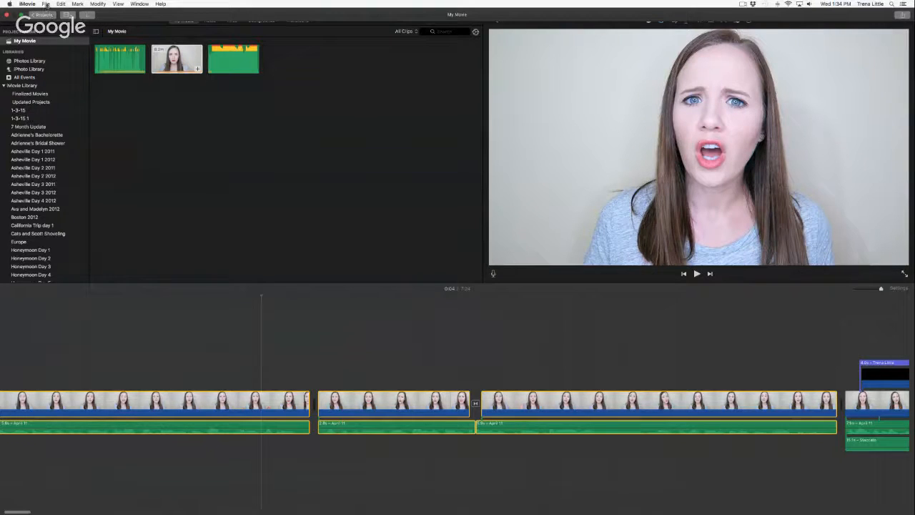
click(46, 5)
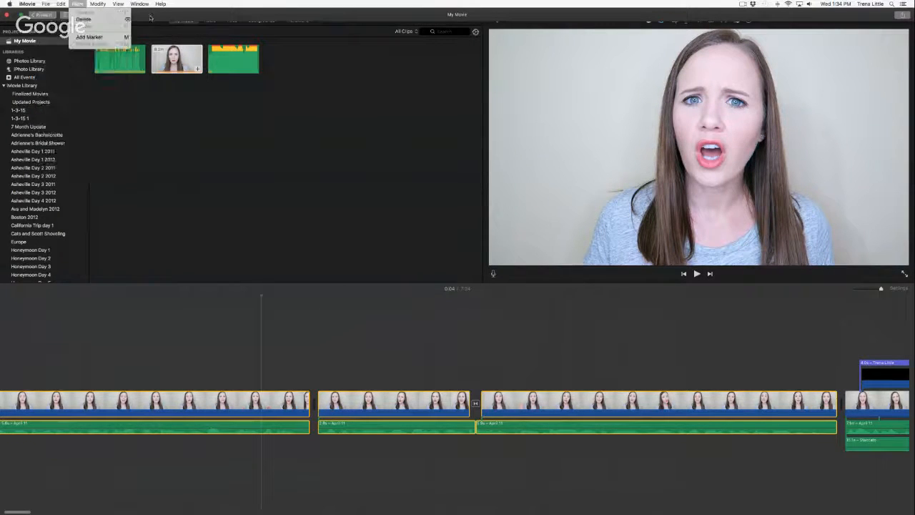
click(77, 5)
click(43, 15)
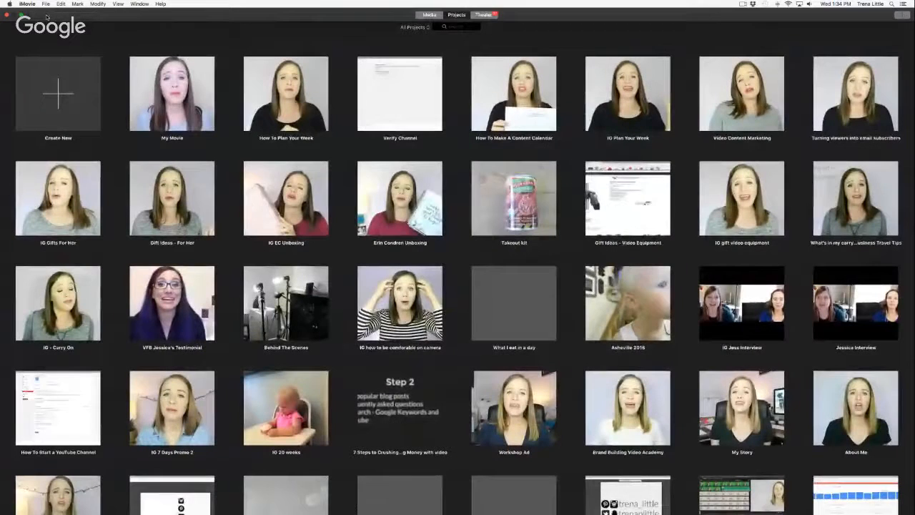
click(58, 93)
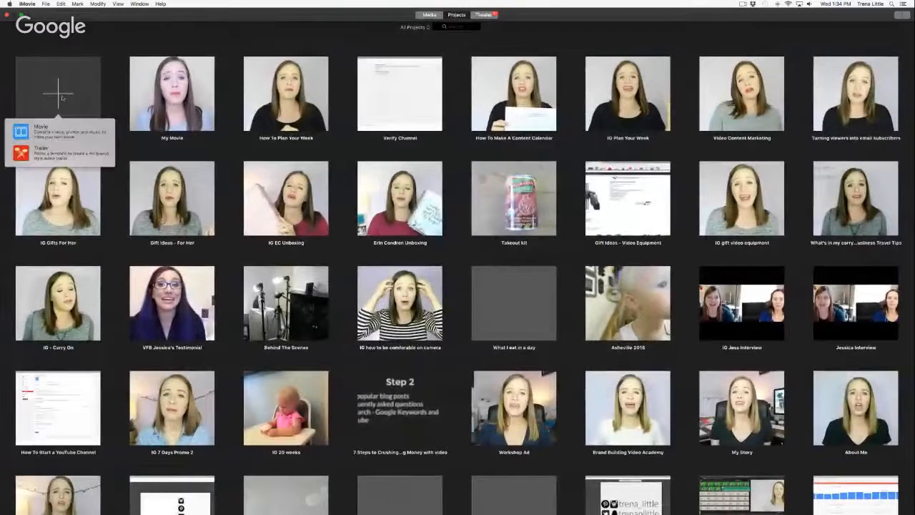
Step: Create a new Movie project and play, then pause, its preview
click(30, 131)
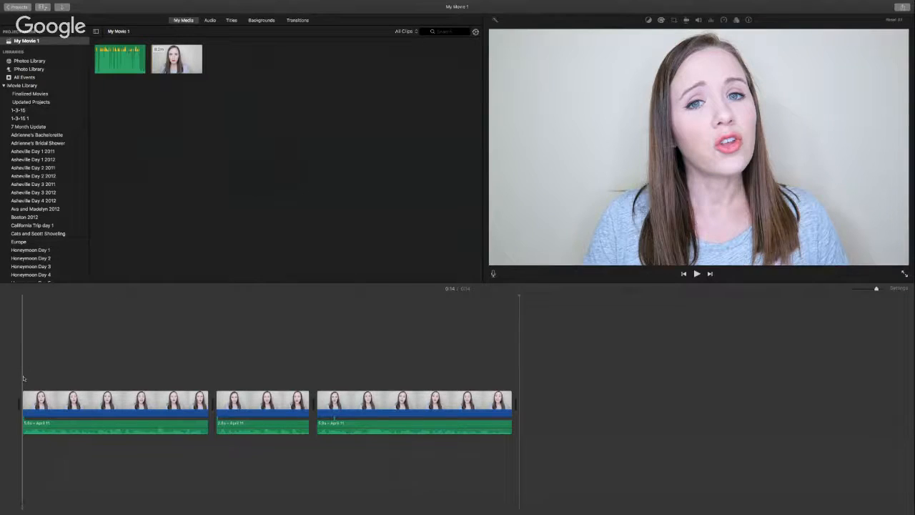
key(space)
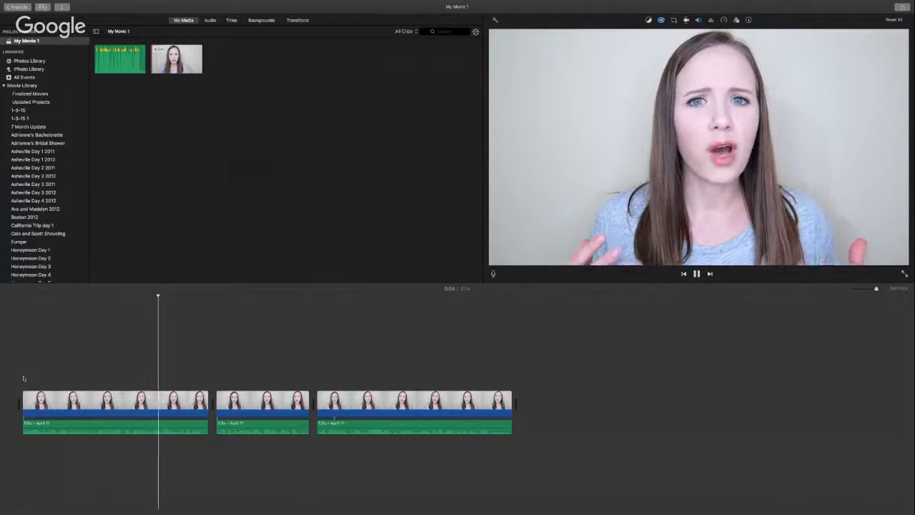
key(space)
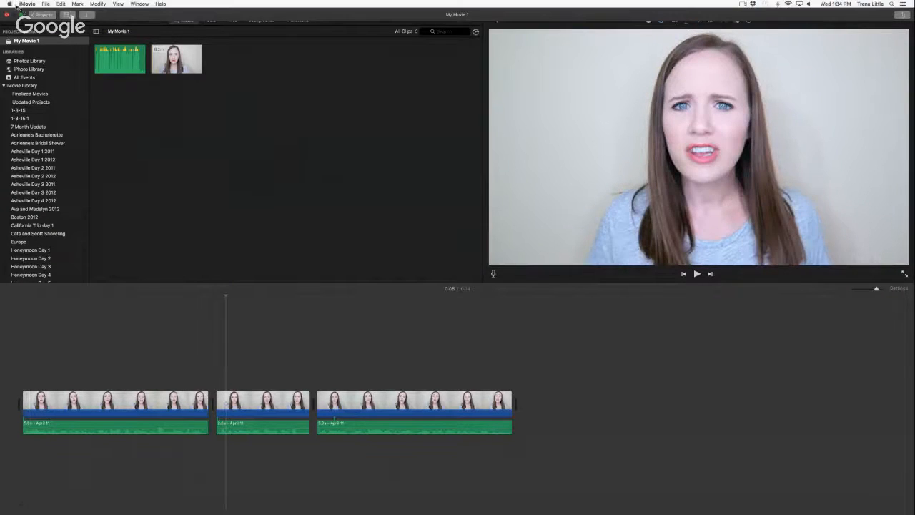
Step: Return to Projects keeping the name My Movie 1, then reopen My Movie
click(39, 15)
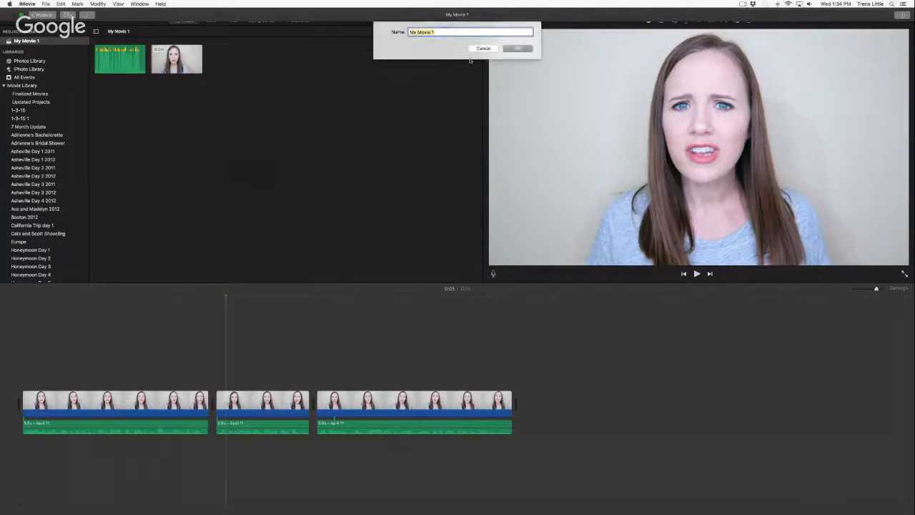
click(518, 42)
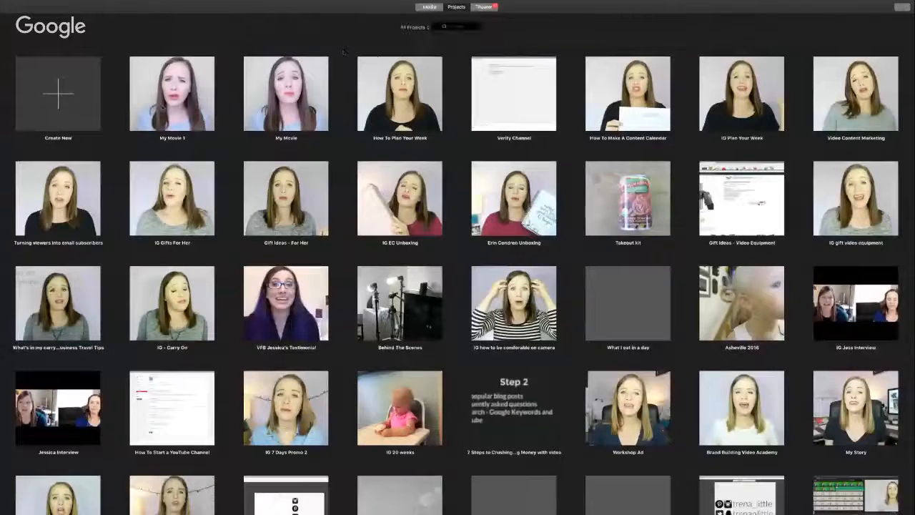
double_click(301, 113)
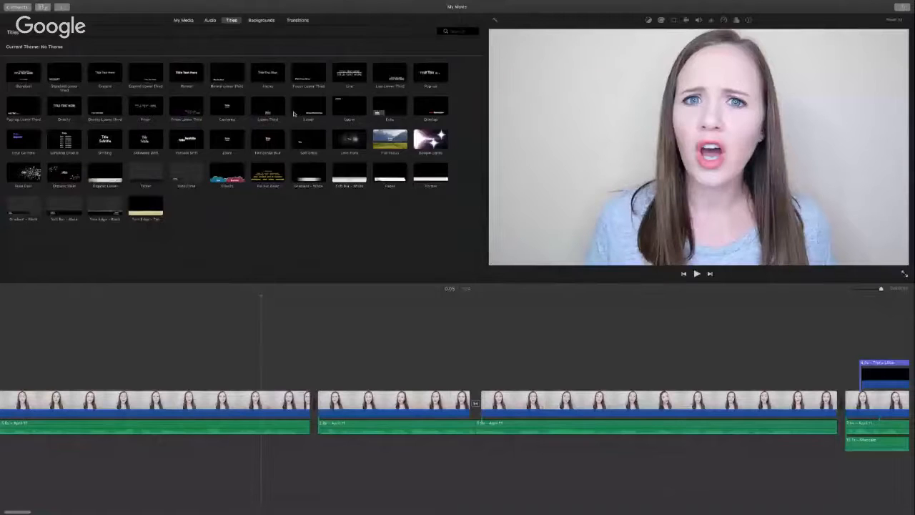
Step: Show the My Media clips and bring up My Movie's Share options
click(184, 20)
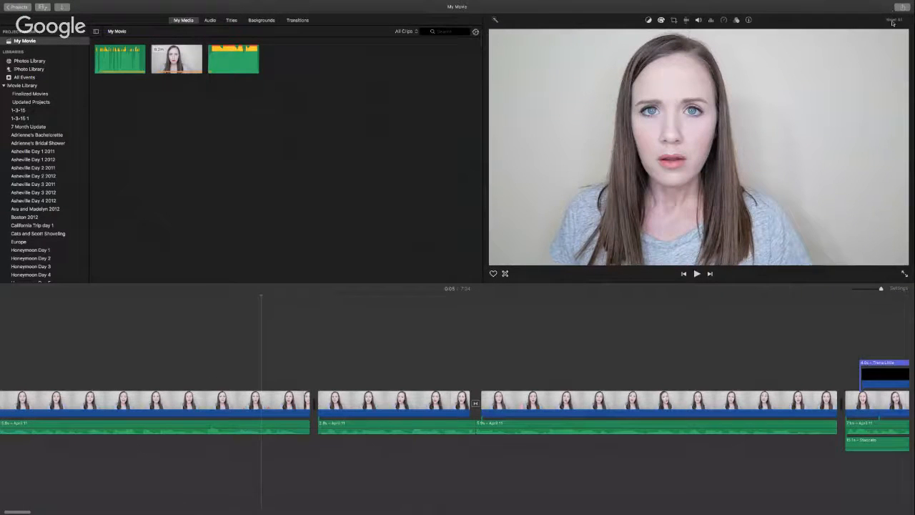
click(904, 7)
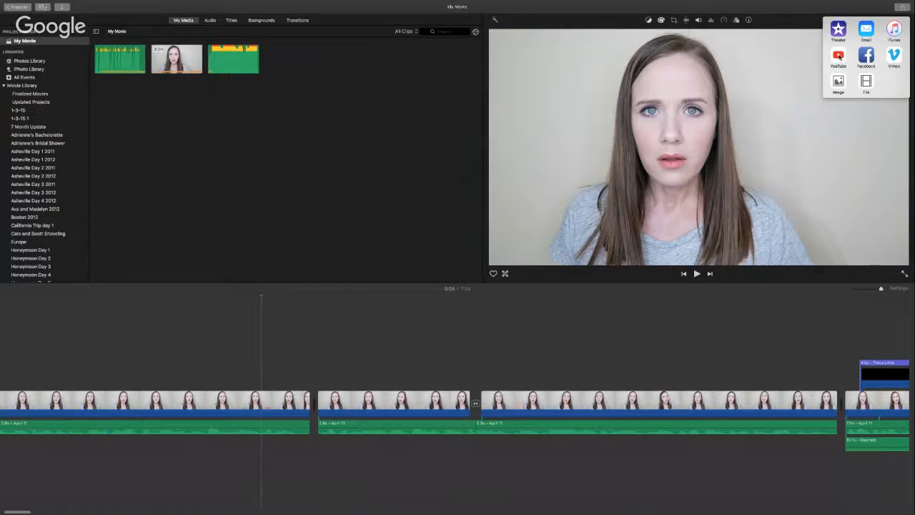
Step: Choose File export and title the movie 'How To Edit Videos'
click(867, 84)
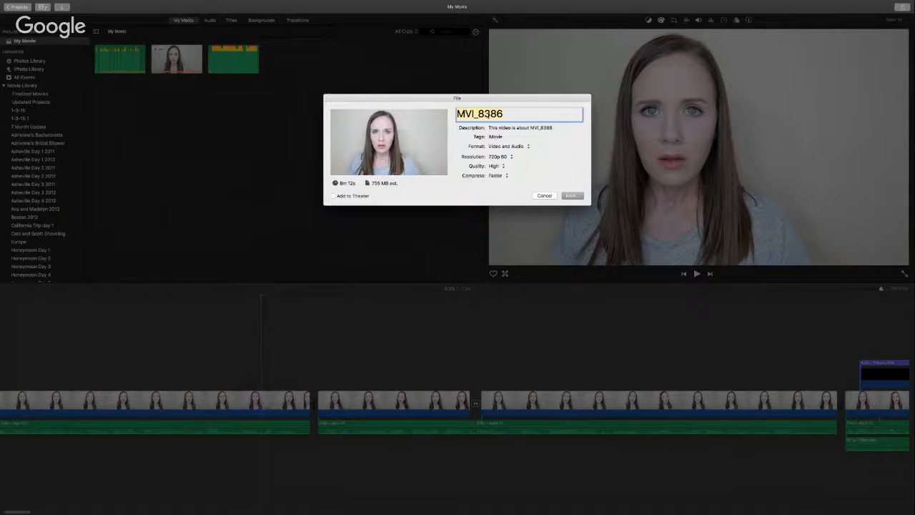
text(HOw)
key(BackSpace)
key(BackSpace)
text(ow To Edit Videos)
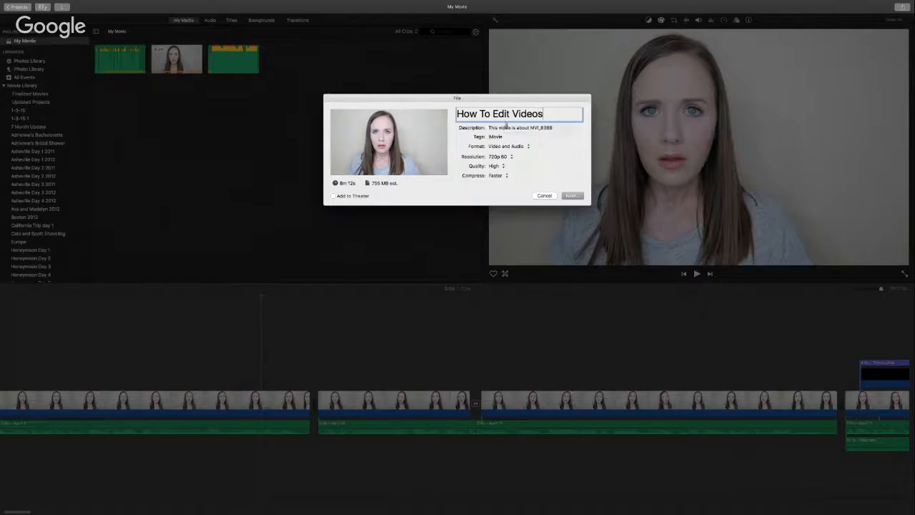
Step: Add a description about learning to edit videos, edit in iMovie and use iMovie
key(Tab)
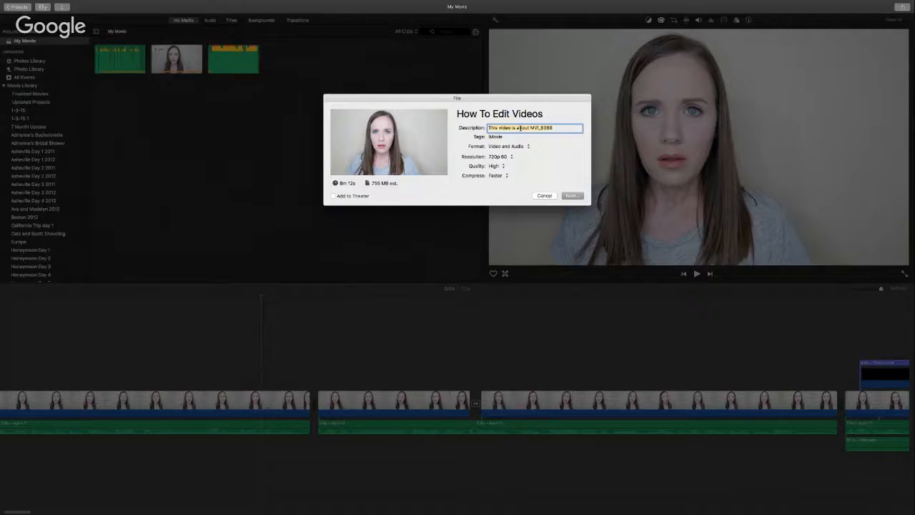
text(In this video Tiana teaches how to edit vid)
key(BackSpace)
key(BackSpace)
key(BackSpace)
text(ideos, how)
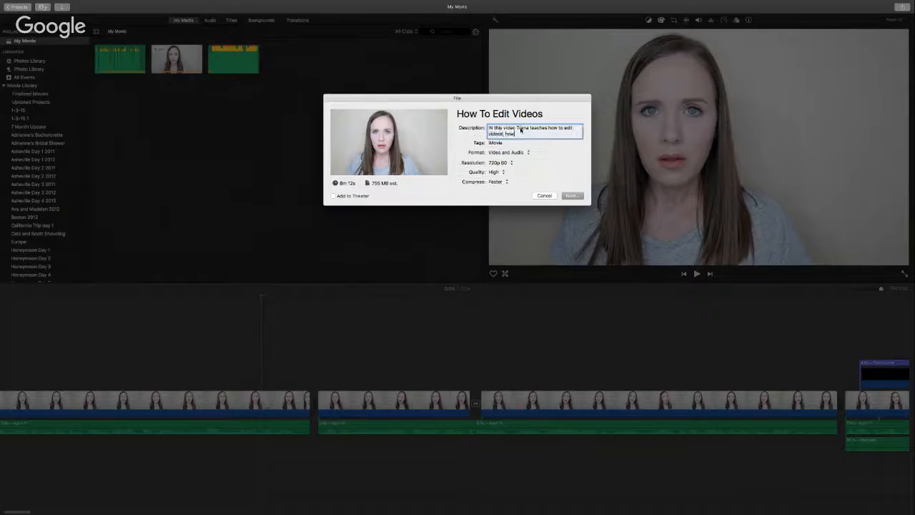
text( to edit in imovie and how to use i)
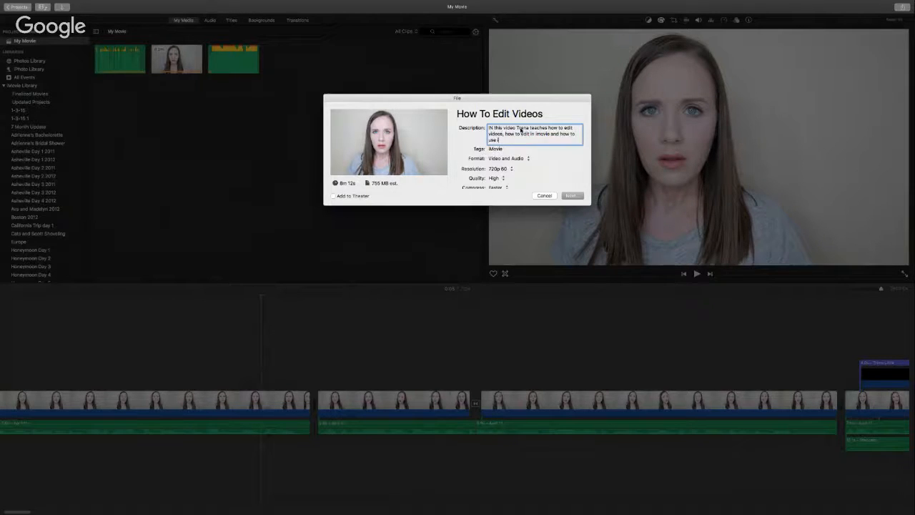
text(movie.)
Step: Replace the Movie tag with 'how to edit videos, how to edit in imovie, how to use imovie'
click(509, 148)
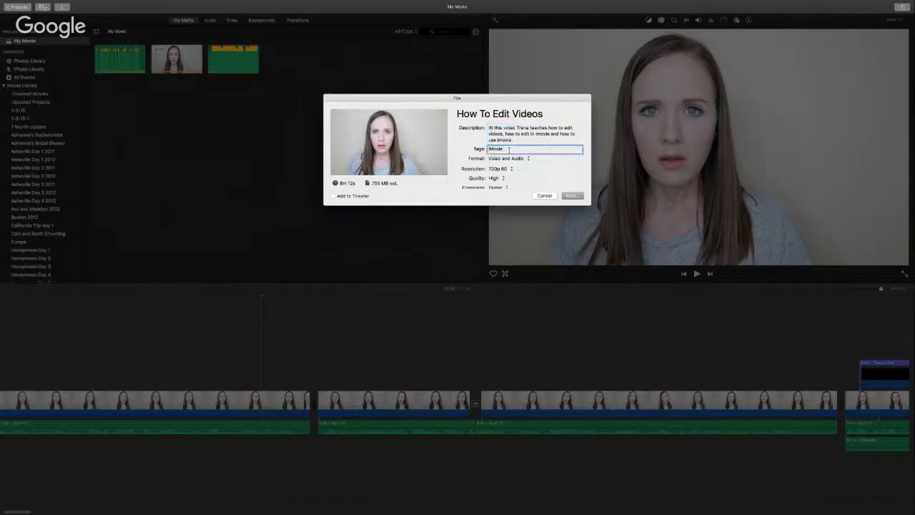
text(how to edit videos)
key(Return)
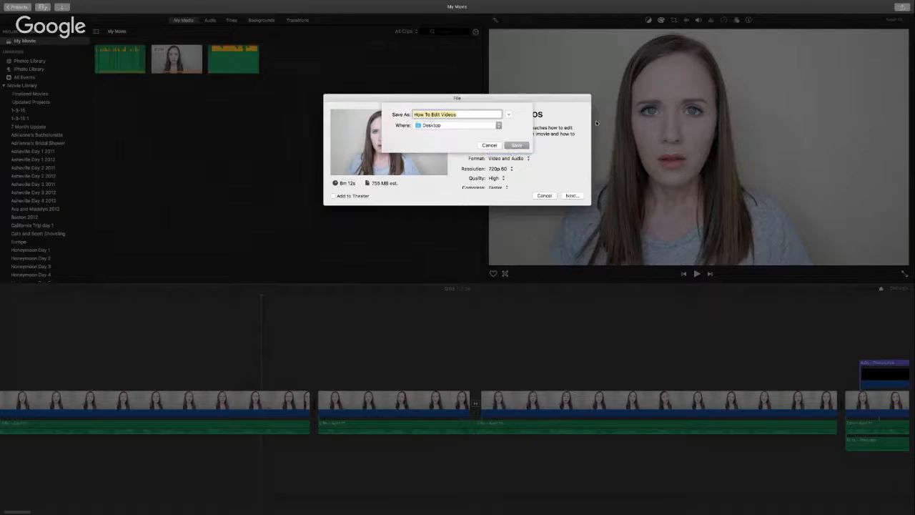
click(517, 146)
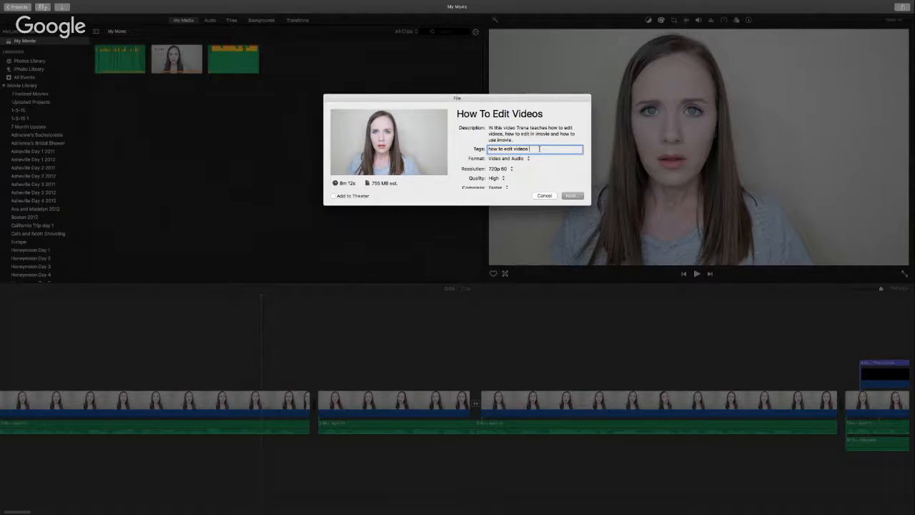
text(how in)
text(dit in imo)
text(vie,)
text( how to use imovie)
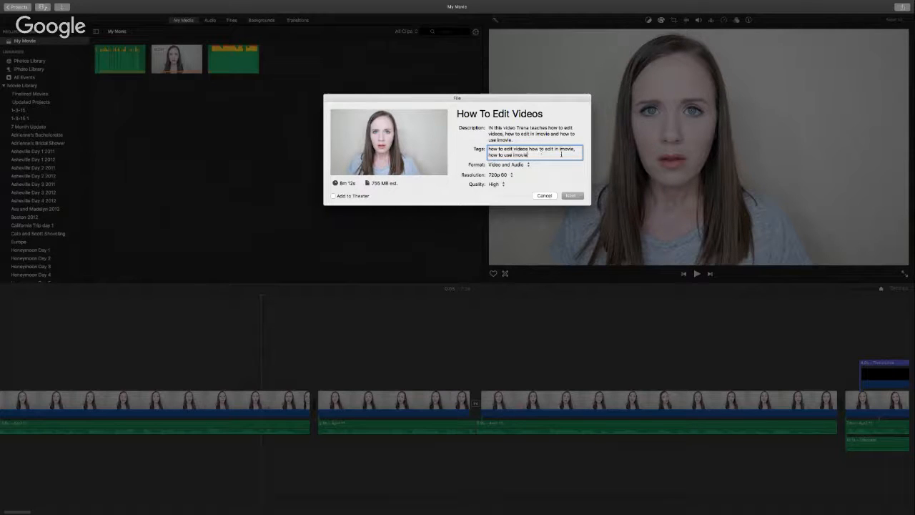
Step: Keep the format as Video and Audio and set the resolution to 1080p 60
click(559, 164)
click(577, 166)
scroll(577, 166, down, 1)
scroll(577, 166, down, 1)
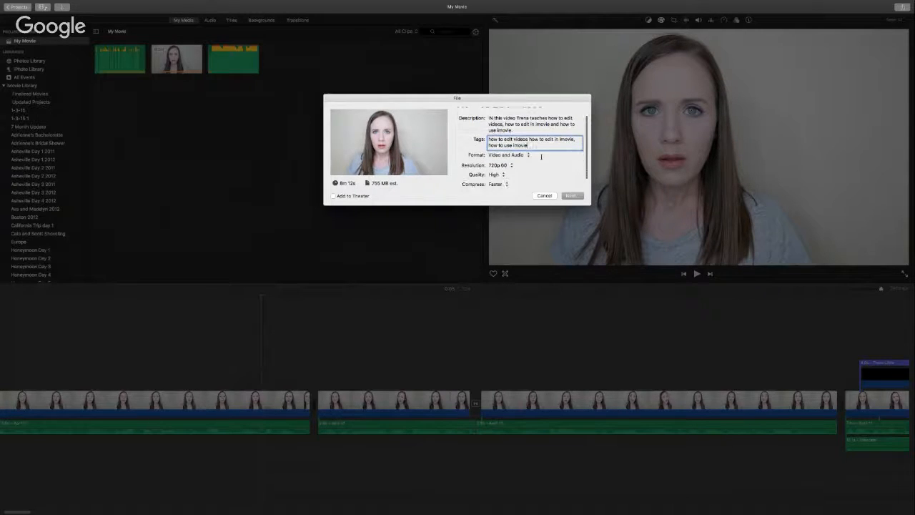
click(527, 155)
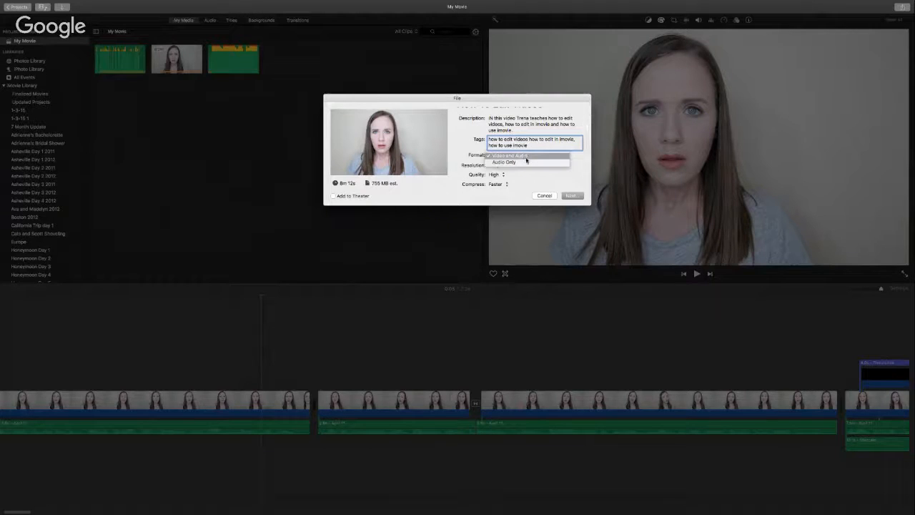
click(527, 157)
click(505, 155)
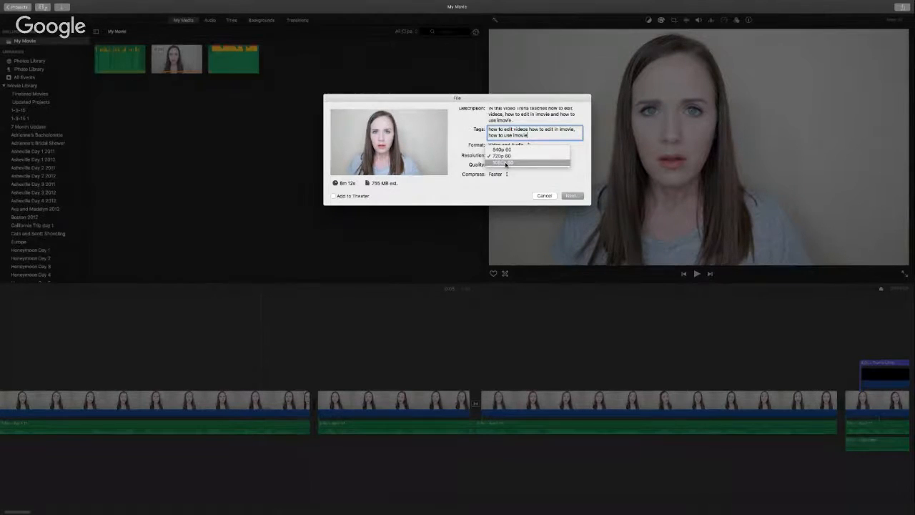
click(504, 163)
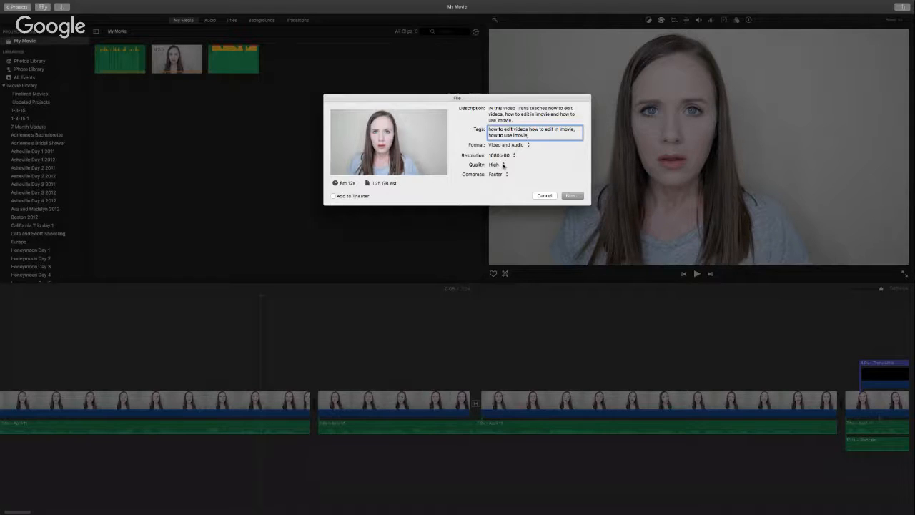
Step: Keep the export quality at High and review the remaining settings
click(498, 165)
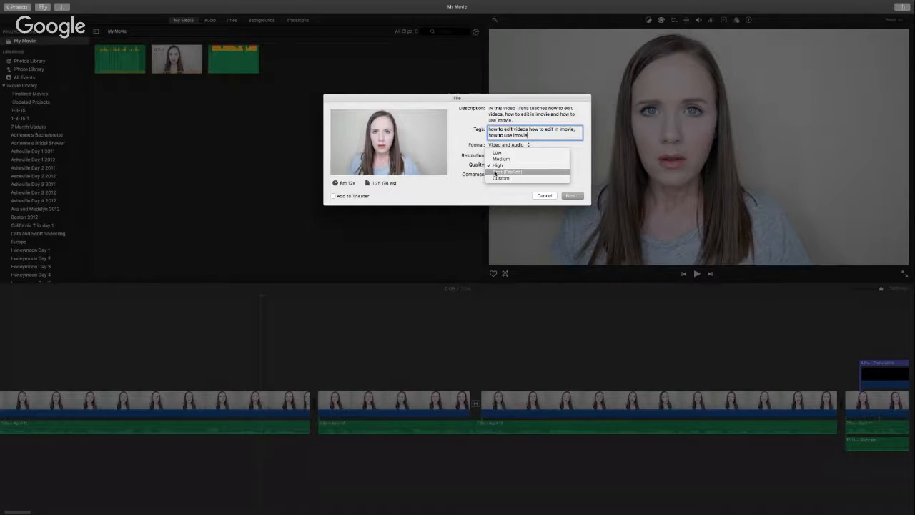
click(505, 166)
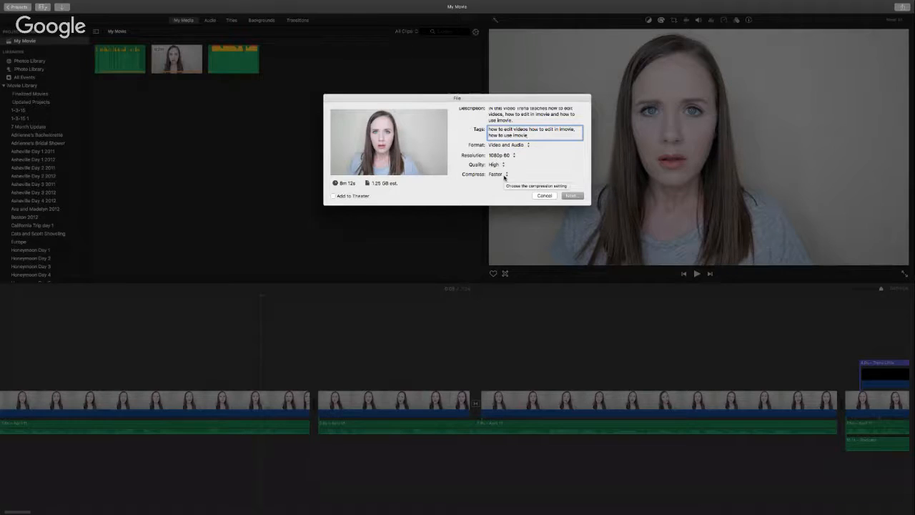
scroll(505, 175, down, 1)
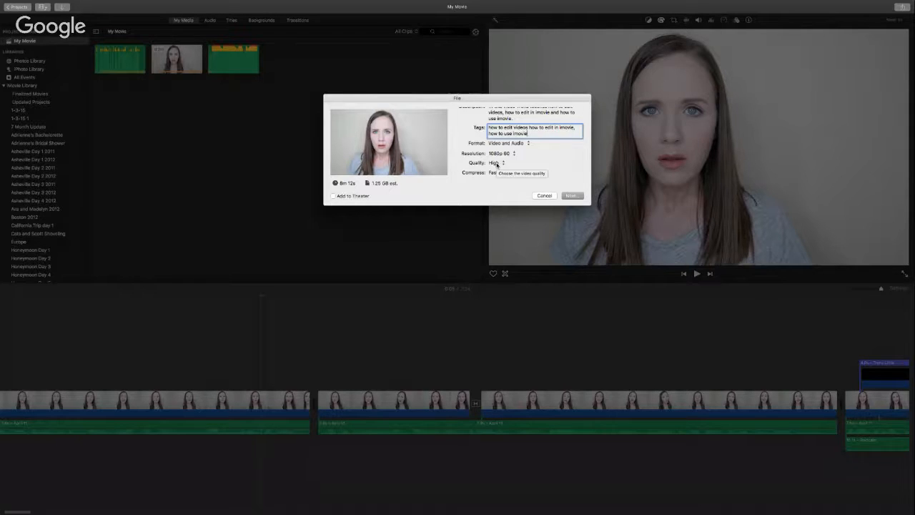
scroll(496, 165, up, 3)
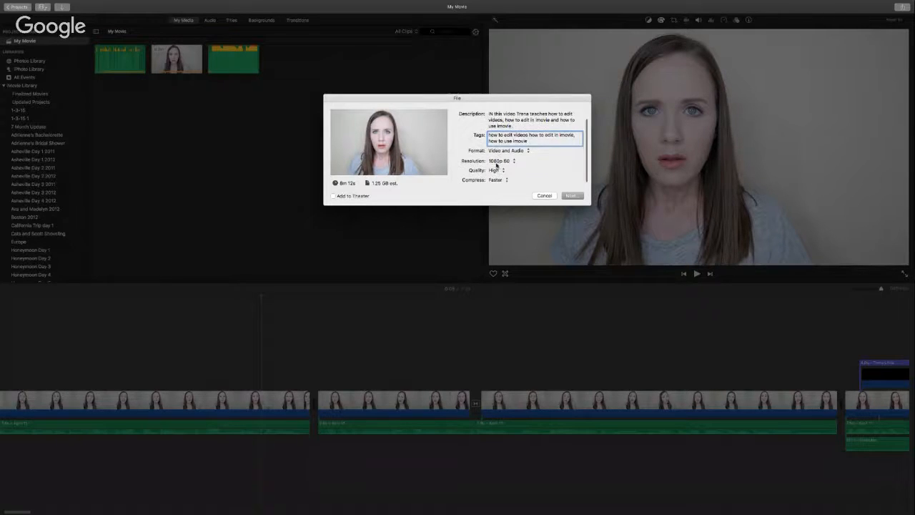
scroll(496, 164, down, 3)
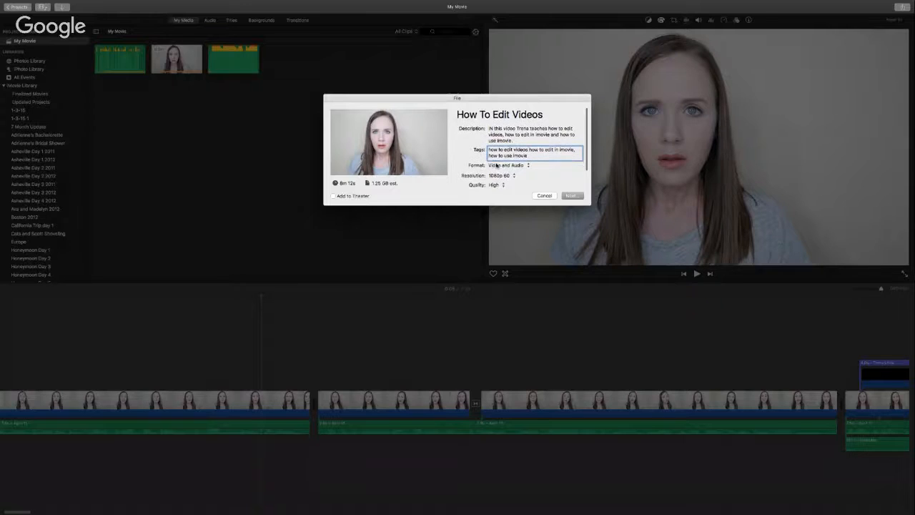
click(572, 195)
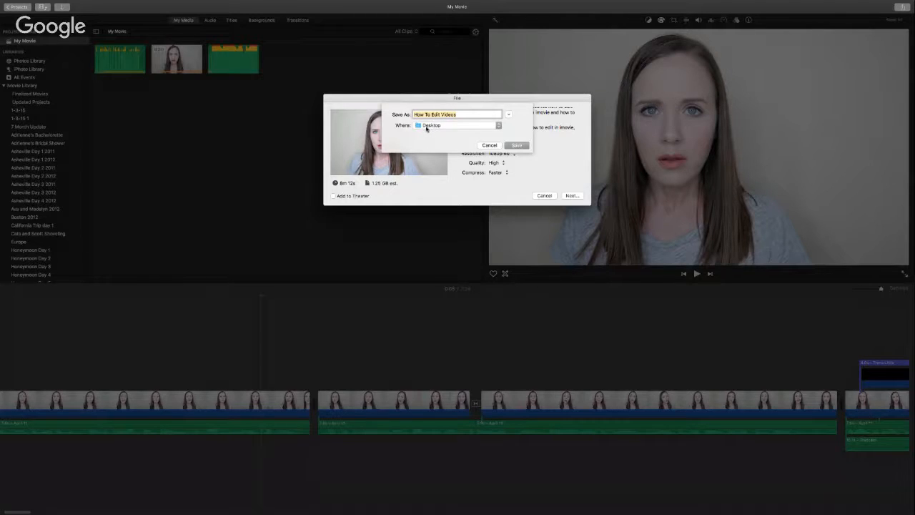
click(432, 126)
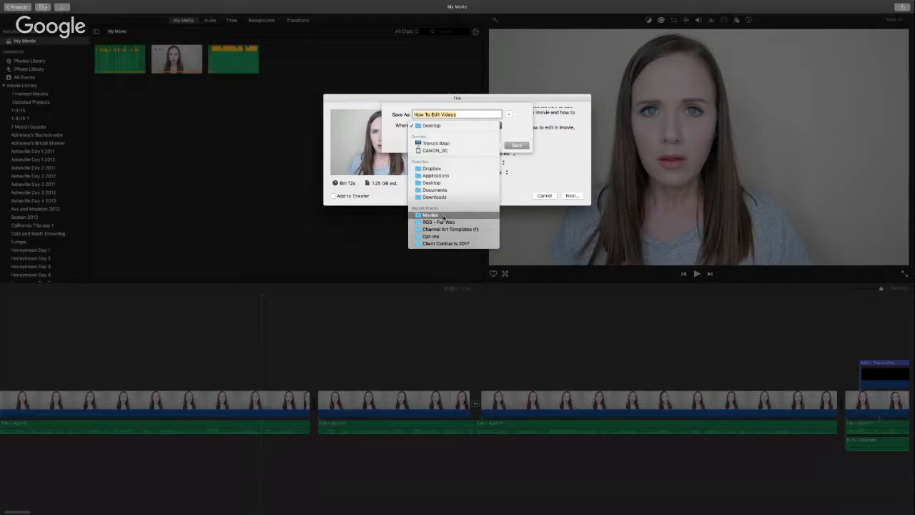
click(556, 102)
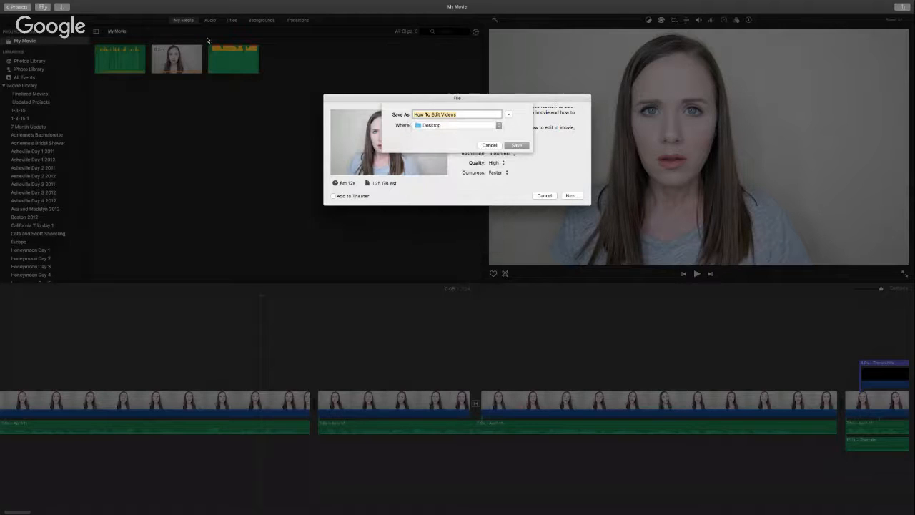
mouse_move(27, 5)
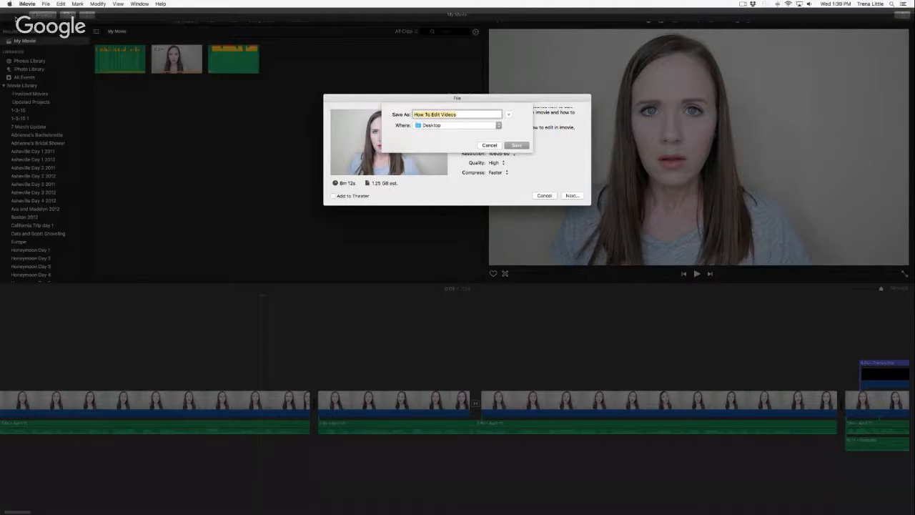
click(516, 145)
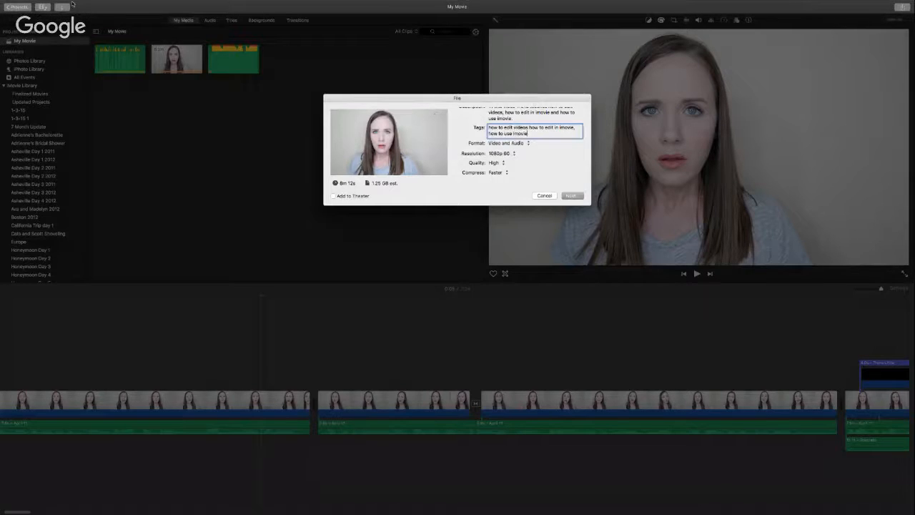
Step: Cancel the share dialog without exporting and minimize iMovie to the Dock
click(543, 196)
mouse_move(9, 2)
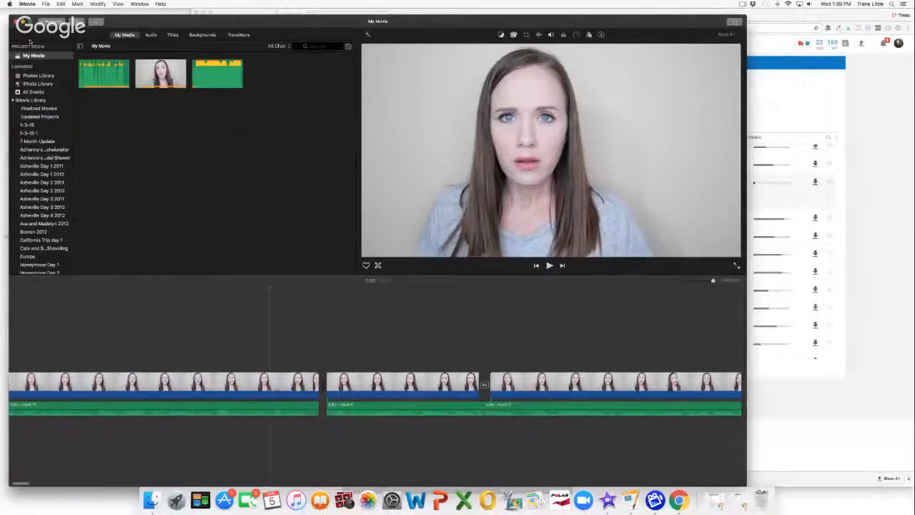
click(25, 22)
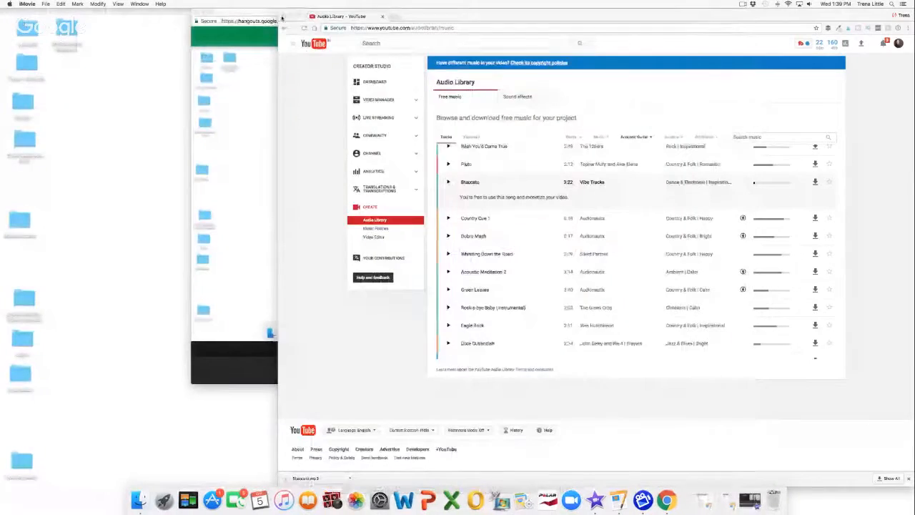